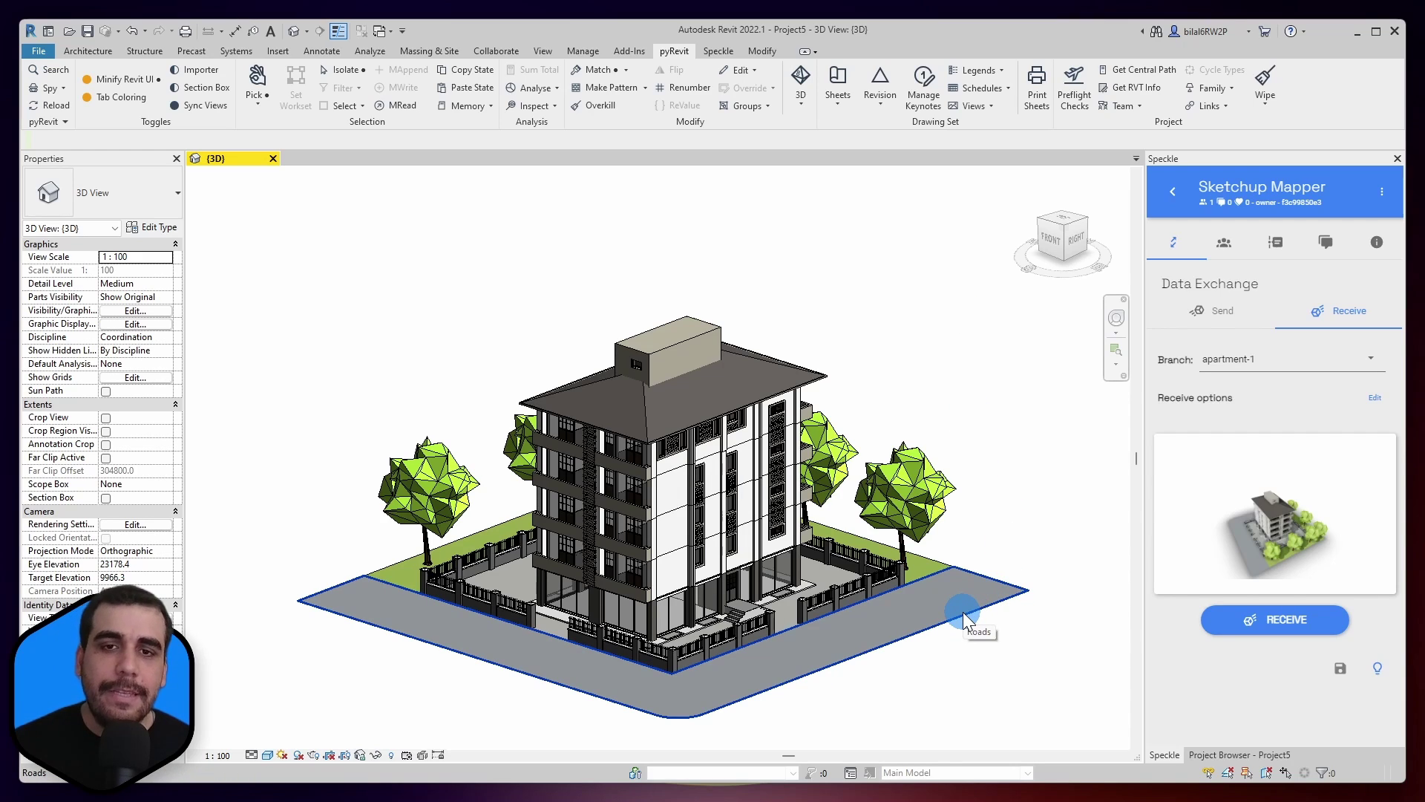
Step: Inspect the Revit categories of the road, a tree and a window in the 3D view, ending with nothing selected
{"action": "scroll", "coordinate": [963, 611], "scroll_direction": "up", "scroll_amount": 5}
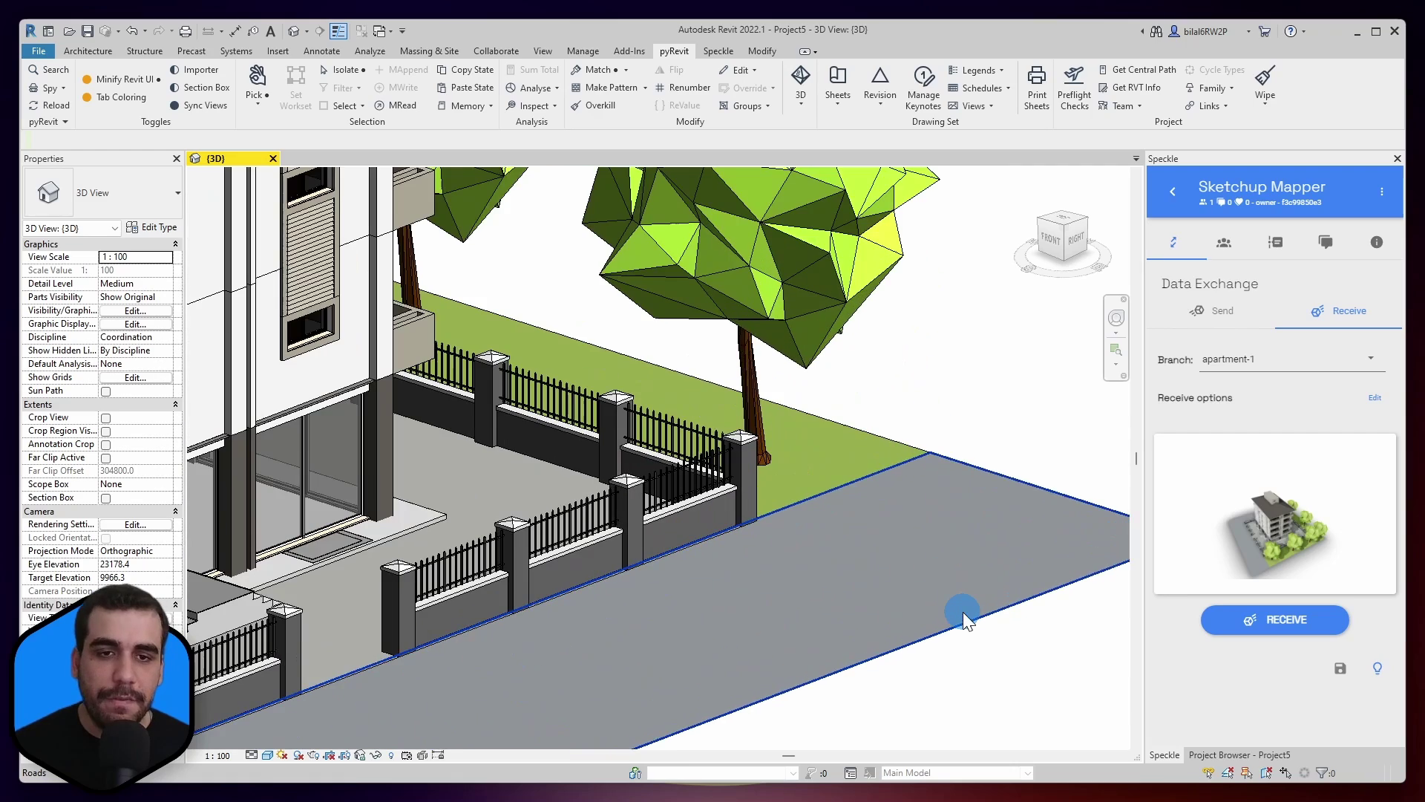
{"action": "left_click", "coordinate": [986, 478]}
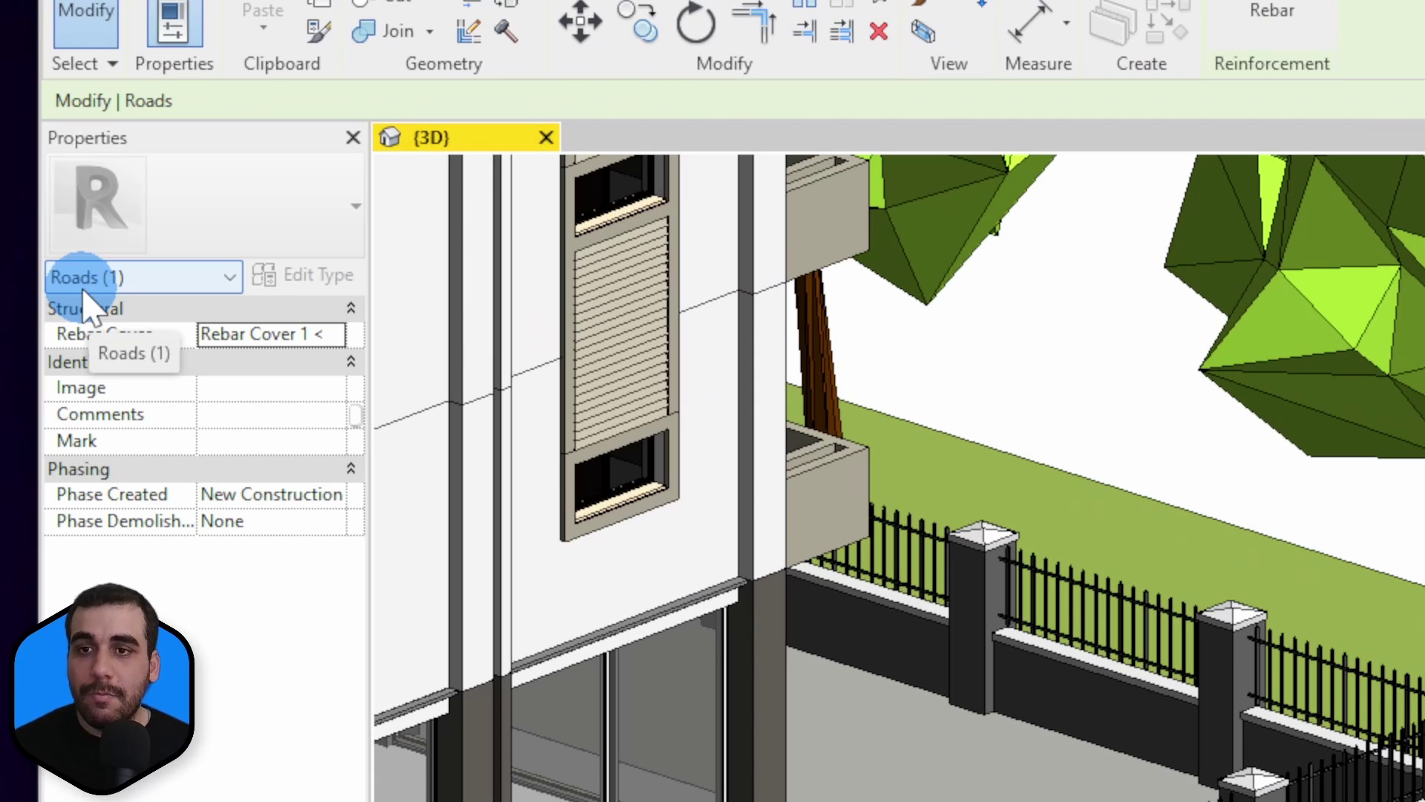
{"action": "left_click", "coordinate": [937, 294]}
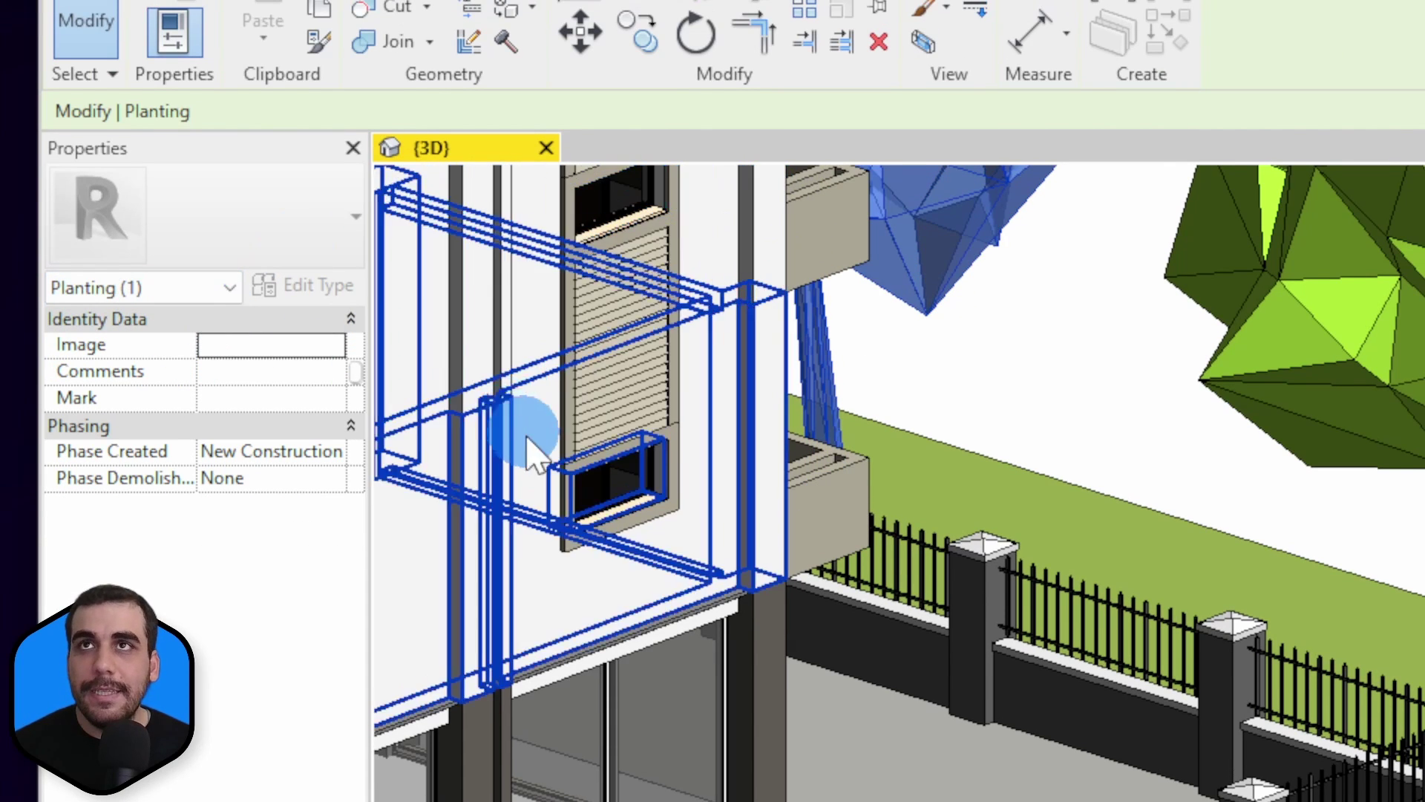
{"action": "left_click", "coordinate": [597, 494]}
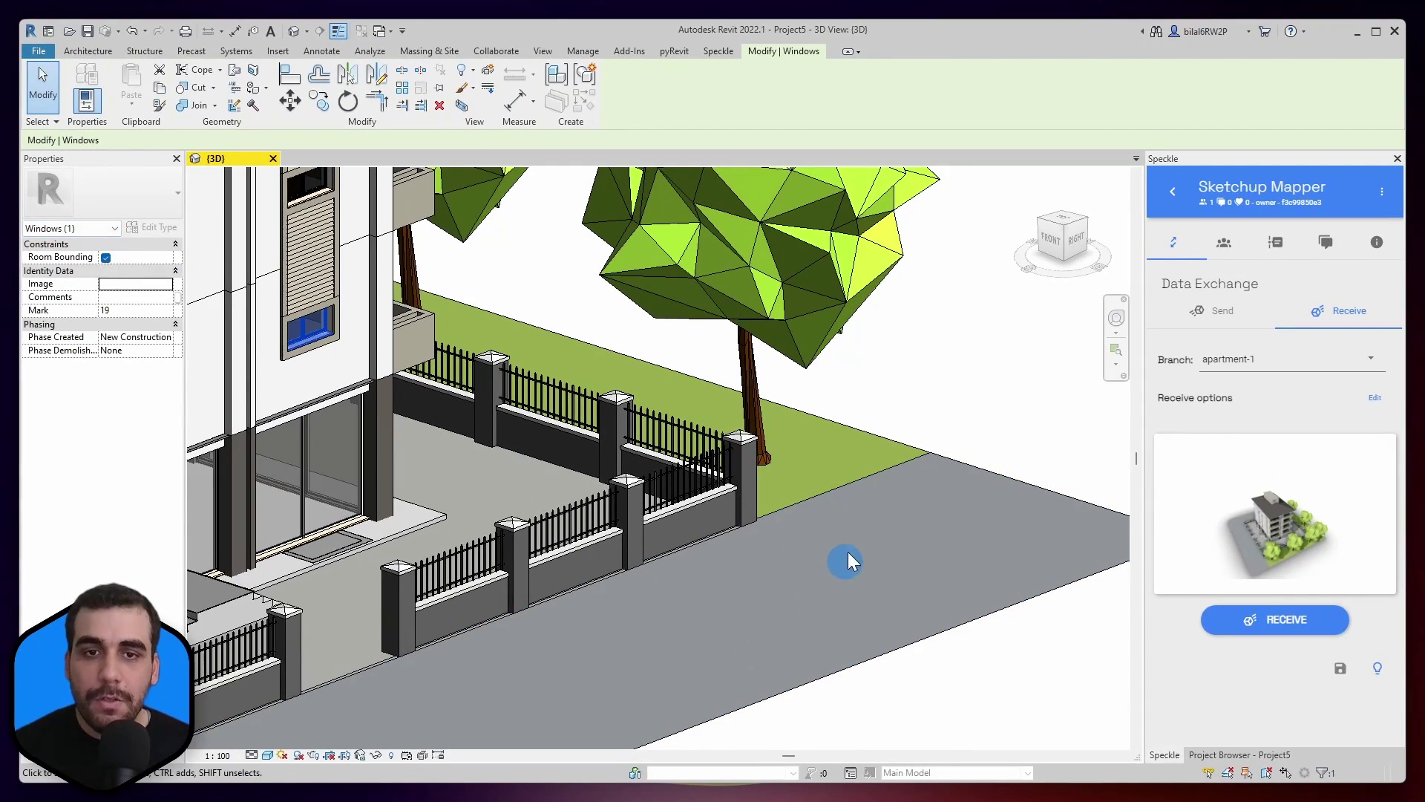
{"action": "key", "text": "Escape"}
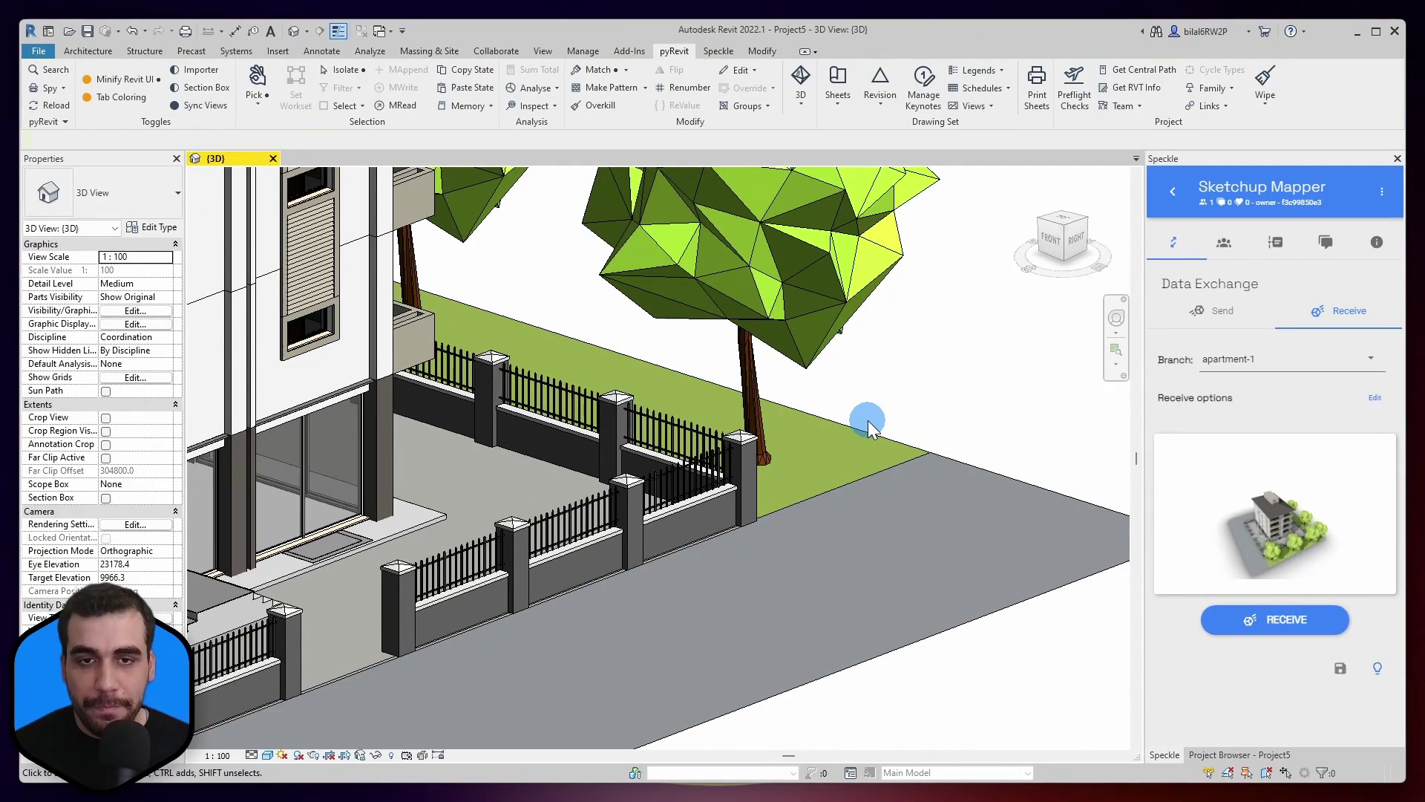
{"action": "scroll", "coordinate": [867, 420], "scroll_direction": "down", "scroll_amount": 3}
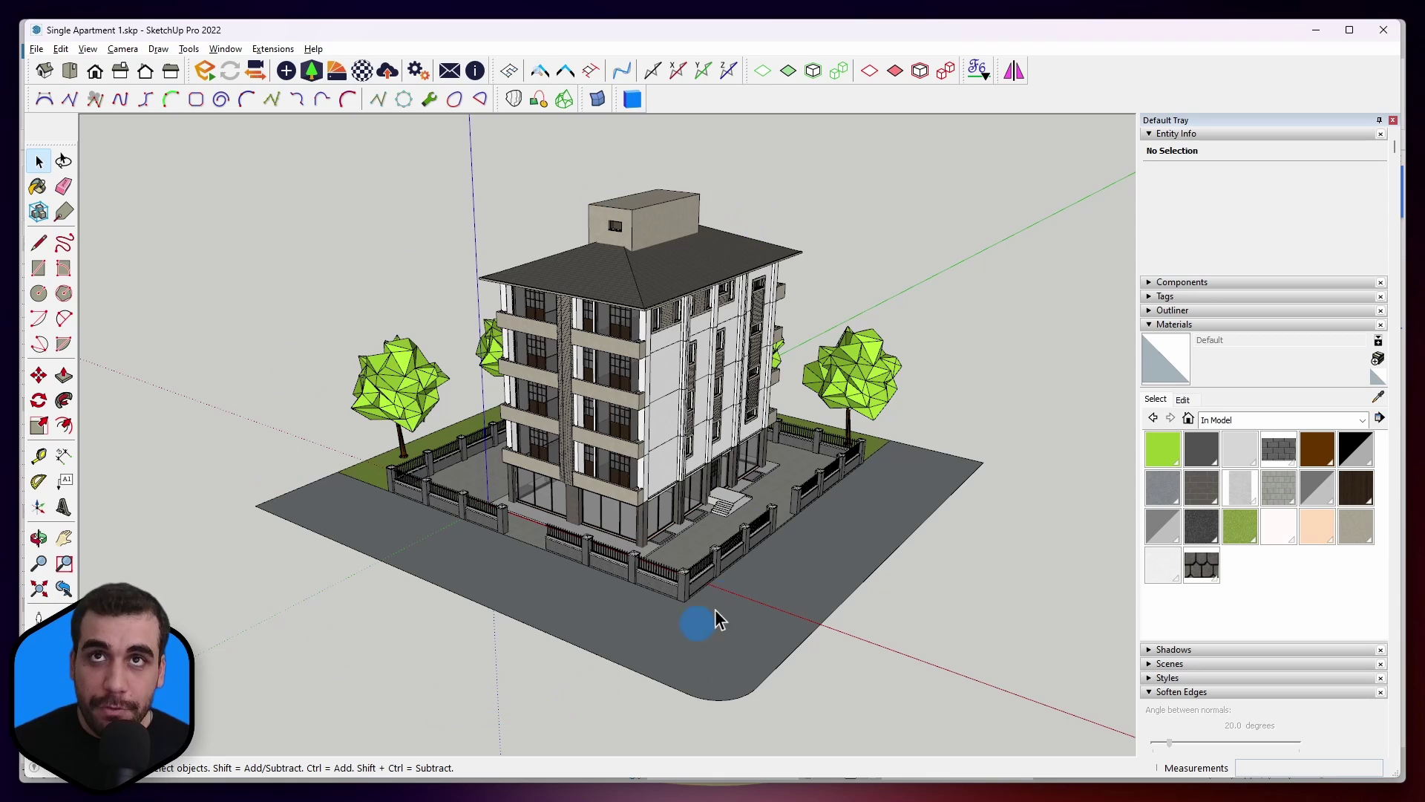
Step: Switch to SketchUp and examine the model's tags by hiding and reshowing the Walls and Windows tags
{"action": "left_click", "coordinate": [1163, 297]}
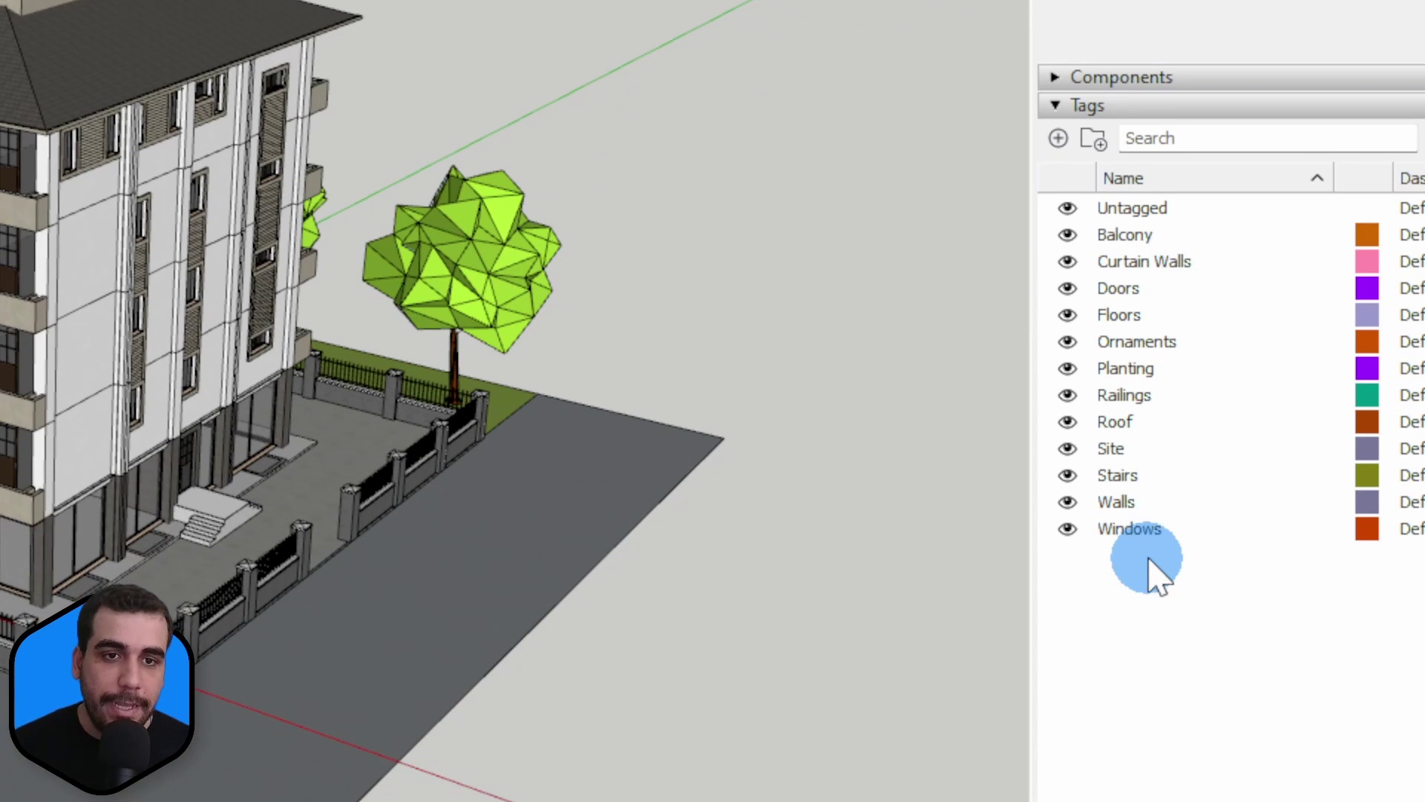
{"action": "left_click", "coordinate": [1067, 502]}
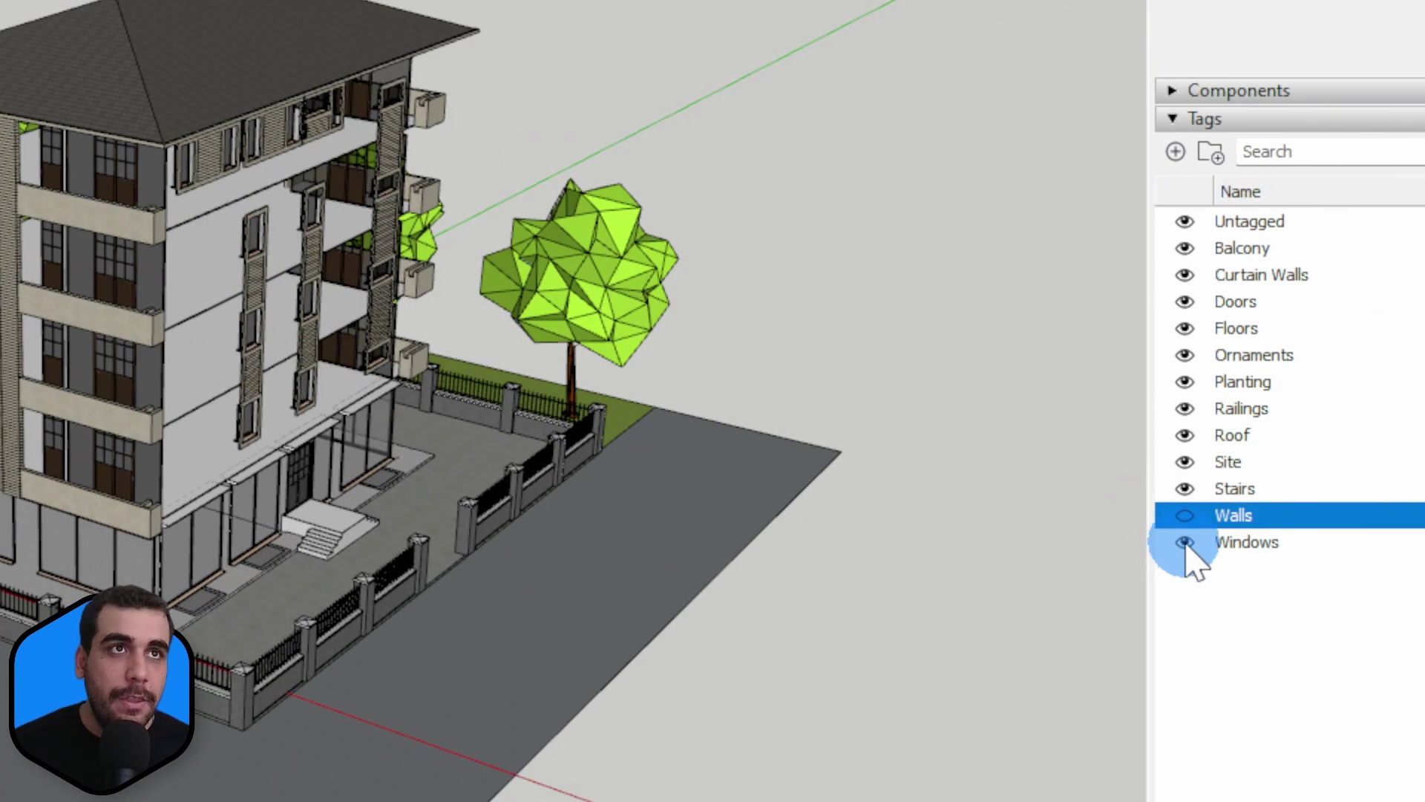
{"action": "left_click", "coordinate": [1195, 542]}
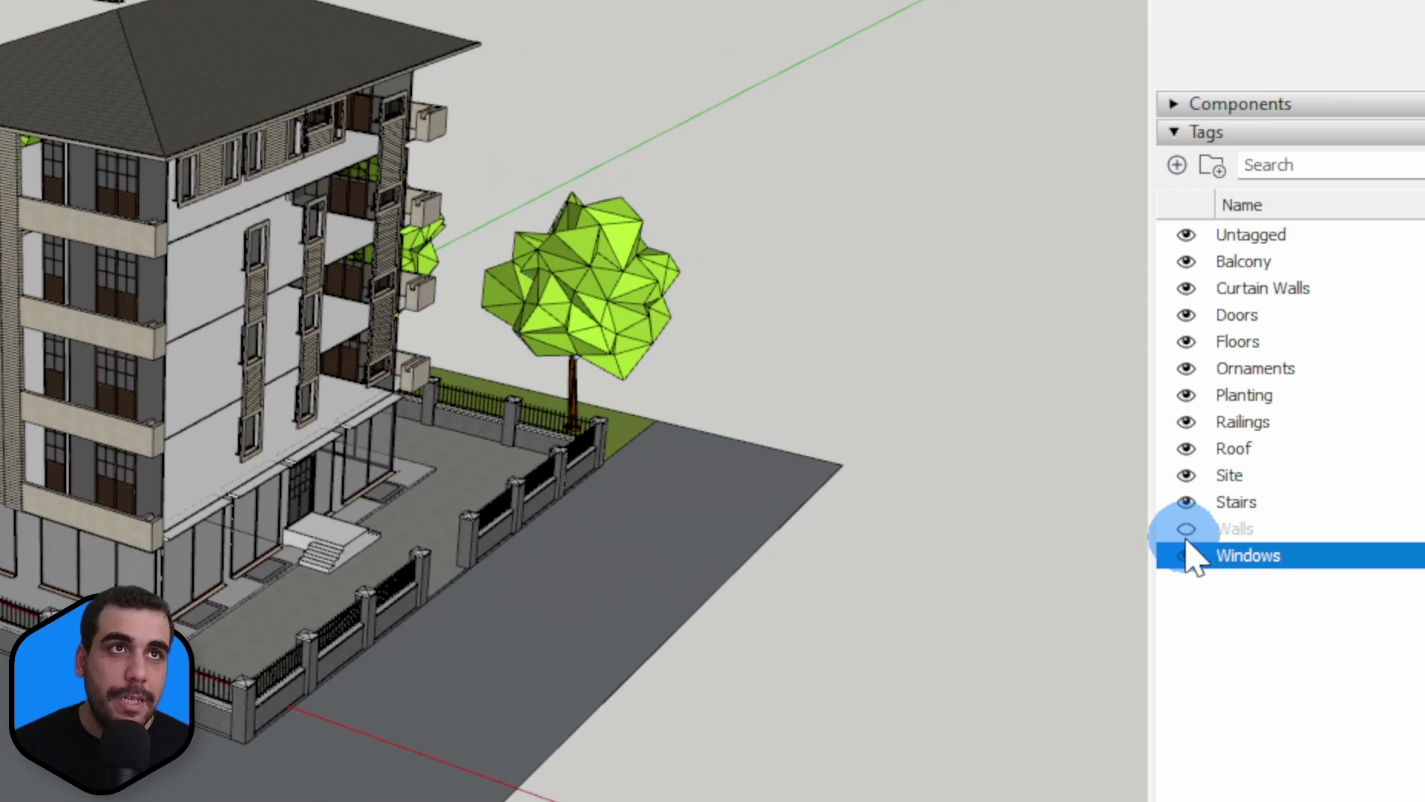
{"action": "left_click", "coordinate": [1237, 555]}
{"action": "left_click", "coordinate": [1238, 528]}
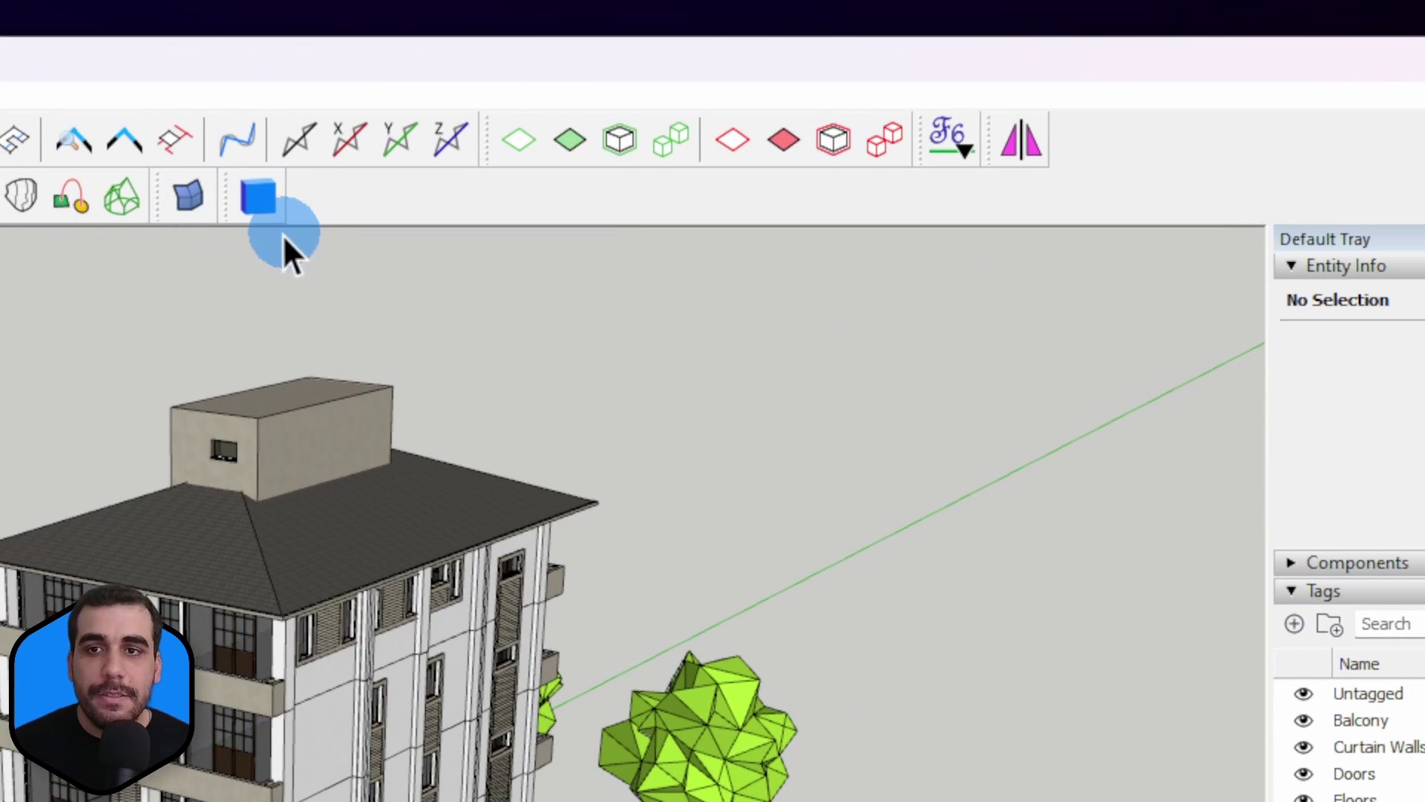
Step: Launch the Speckle connector, move its window up beside the building and show its Mapper
{"action": "left_click", "coordinate": [250, 199]}
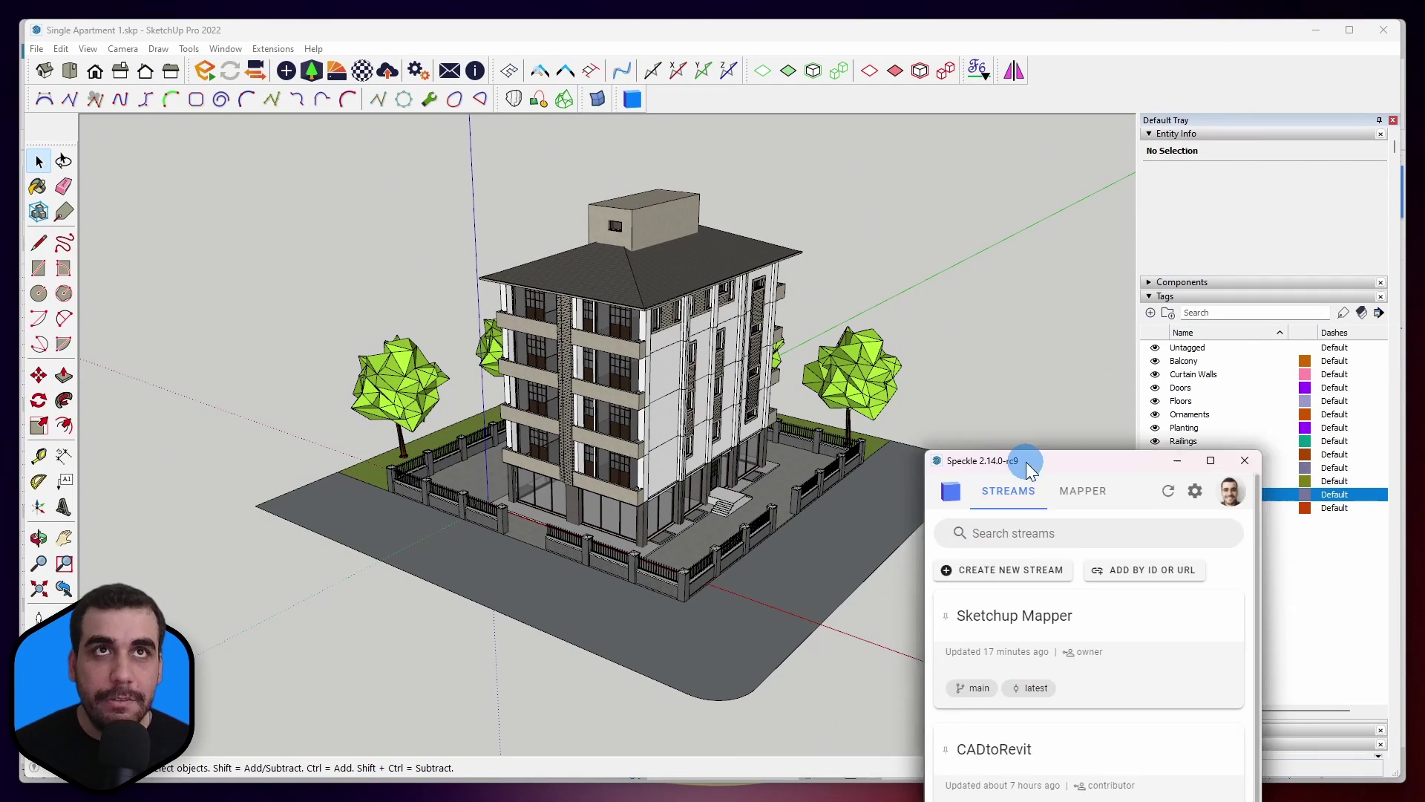
{"action": "left_click_drag", "start_coordinate": [1028, 462], "coordinate": [1014, 82]}
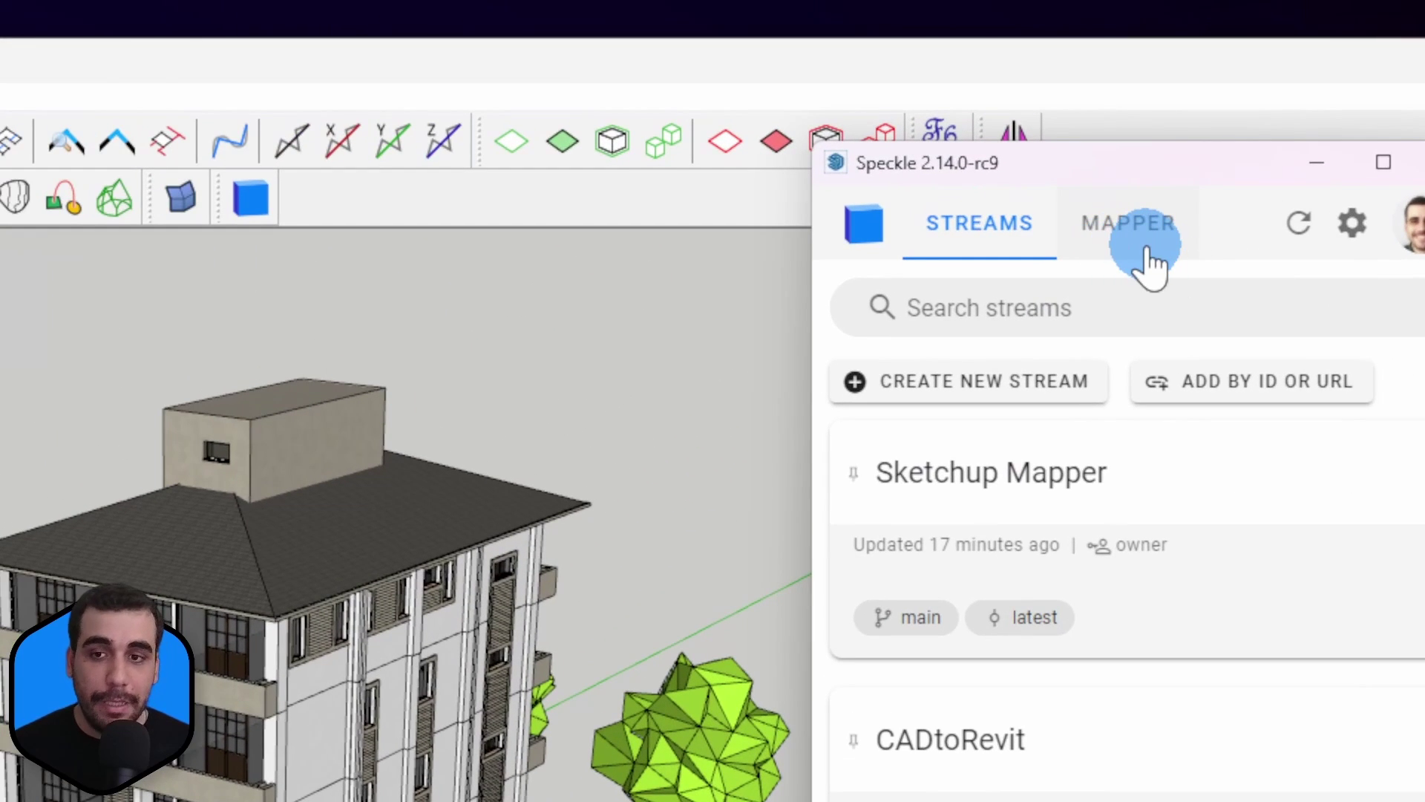
{"action": "left_click", "coordinate": [1143, 263]}
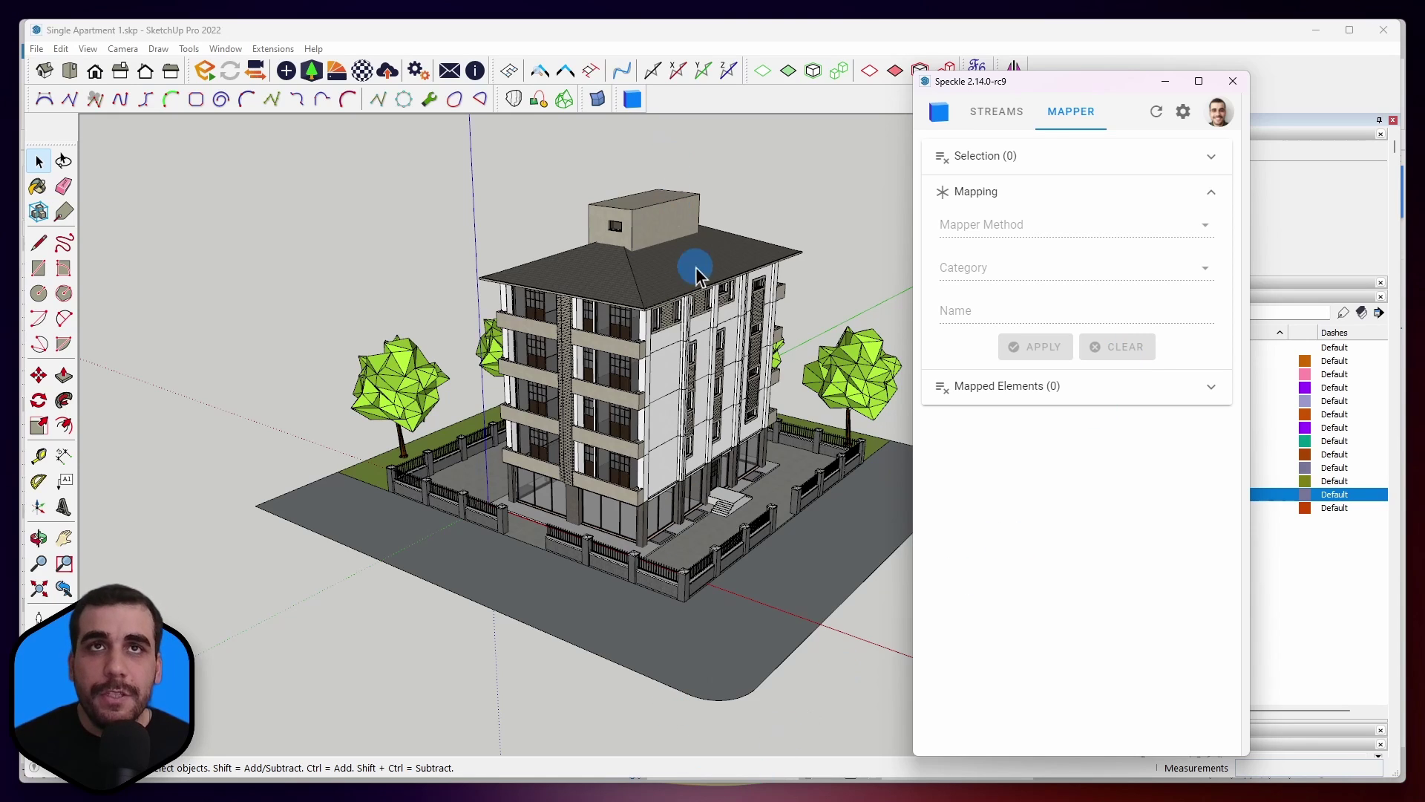
Step: Select the road component surrounding the apartment building to see its mapping options
{"action": "middle_click_drag", "start_coordinate": [697, 267], "coordinate": [706, 541]}
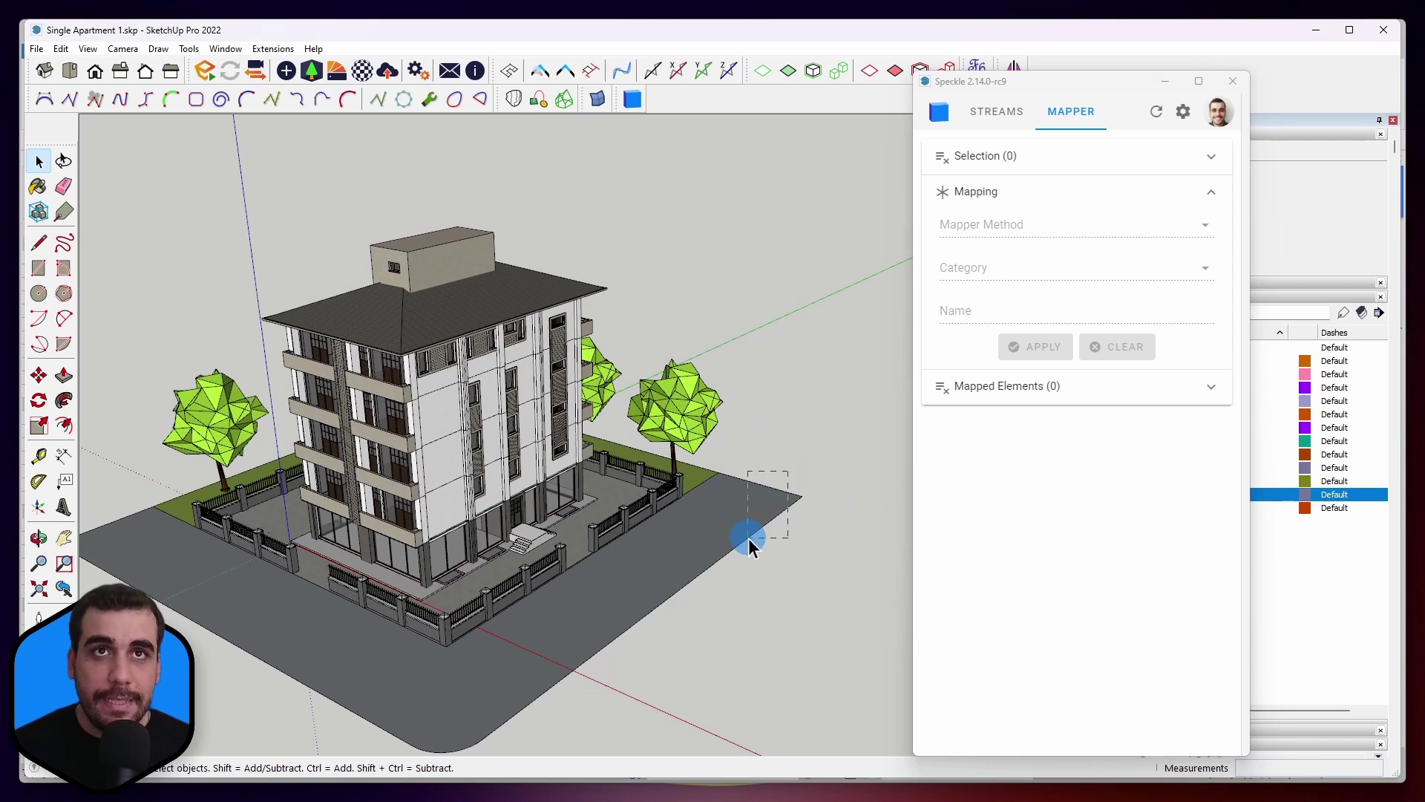
{"action": "left_click", "coordinate": [716, 523]}
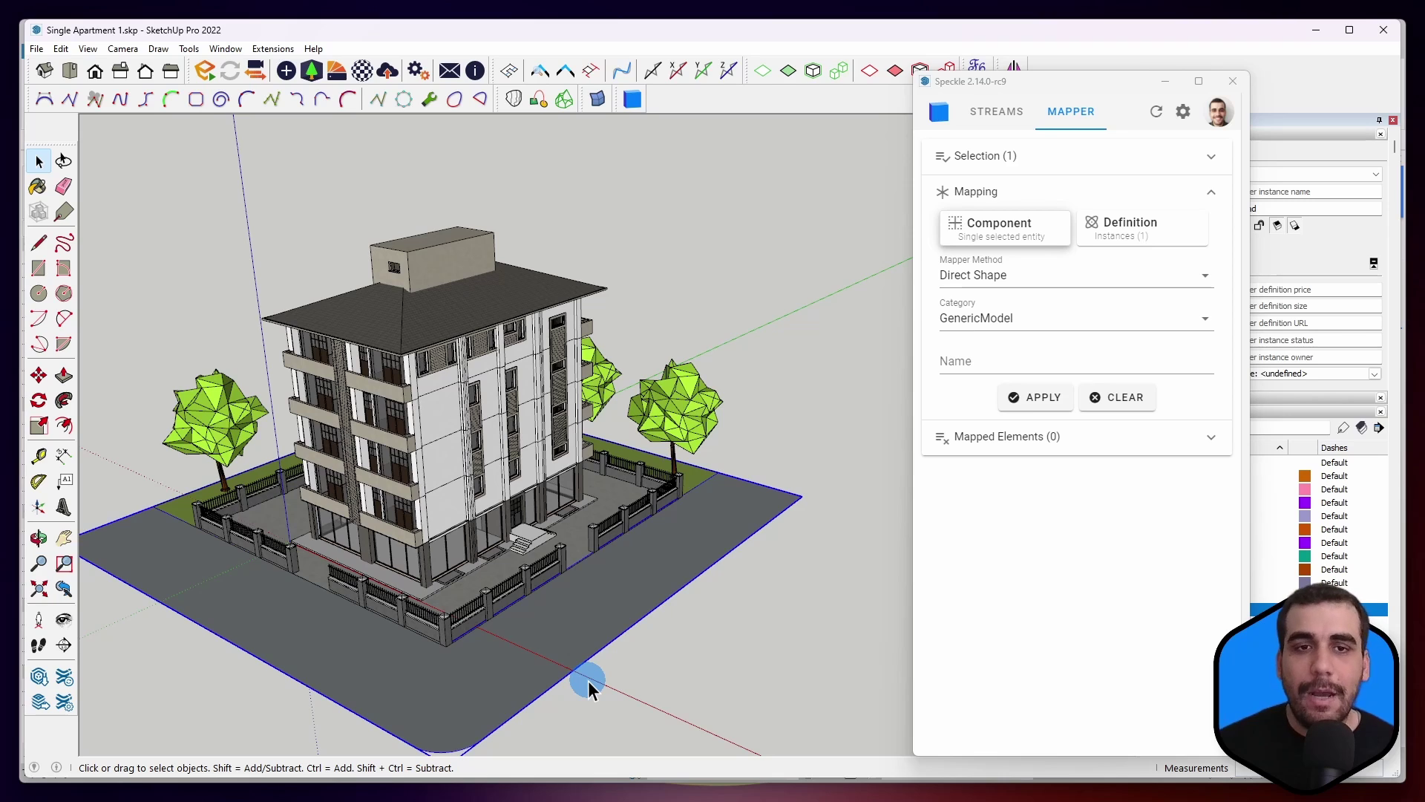
{"action": "left_click", "coordinate": [772, 479]}
{"action": "scroll", "coordinate": [772, 479], "scroll_direction": "up", "scroll_amount": 2}
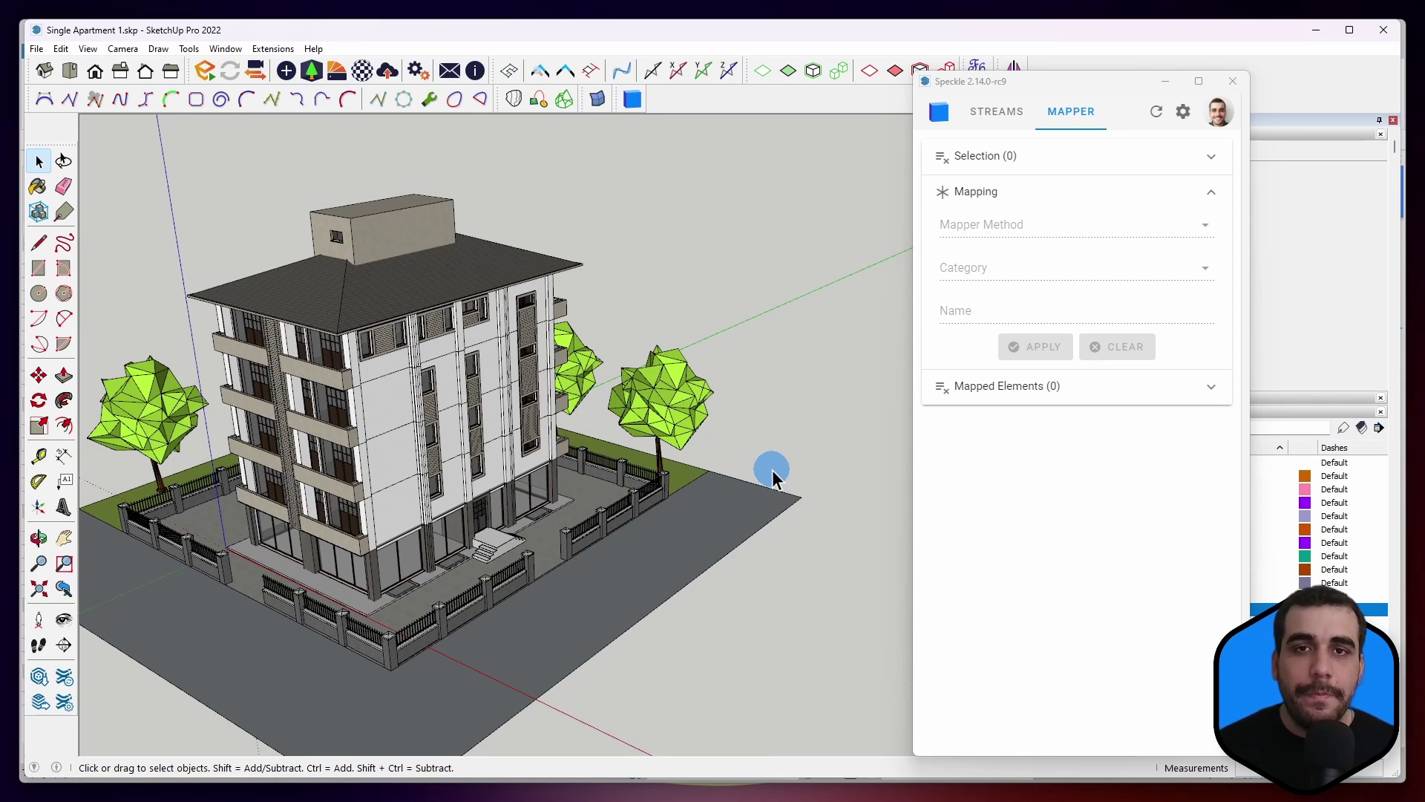
{"action": "scroll", "coordinate": [748, 486], "scroll_direction": "up", "scroll_amount": 3}
{"action": "left_click_drag", "start_coordinate": [768, 521], "coordinate": [767, 504]}
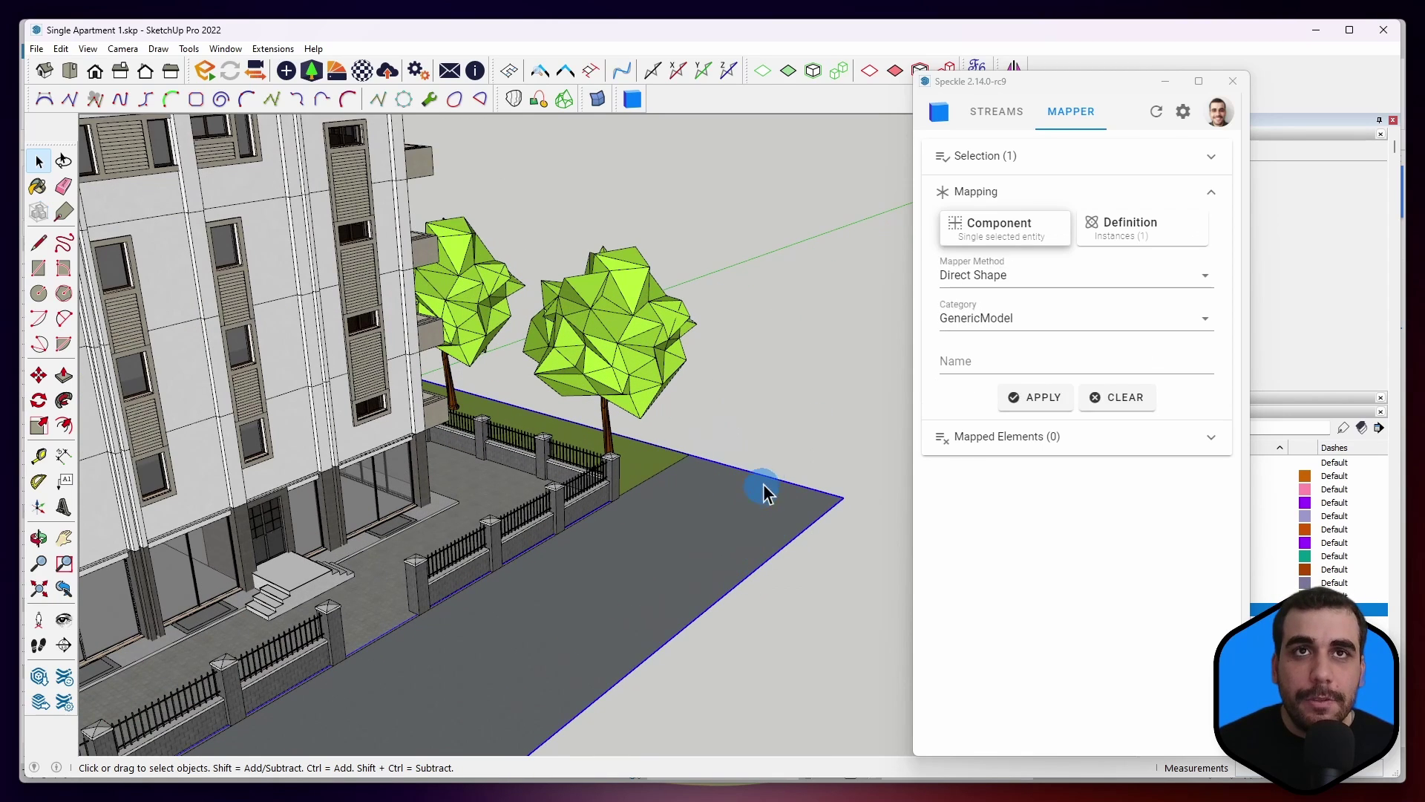
Step: Examine the Mapper's Selection, Mapping and Mapped Elements sections for the selected road component, leaving Selection collapsed
{"action": "left_click", "coordinate": [1000, 189]}
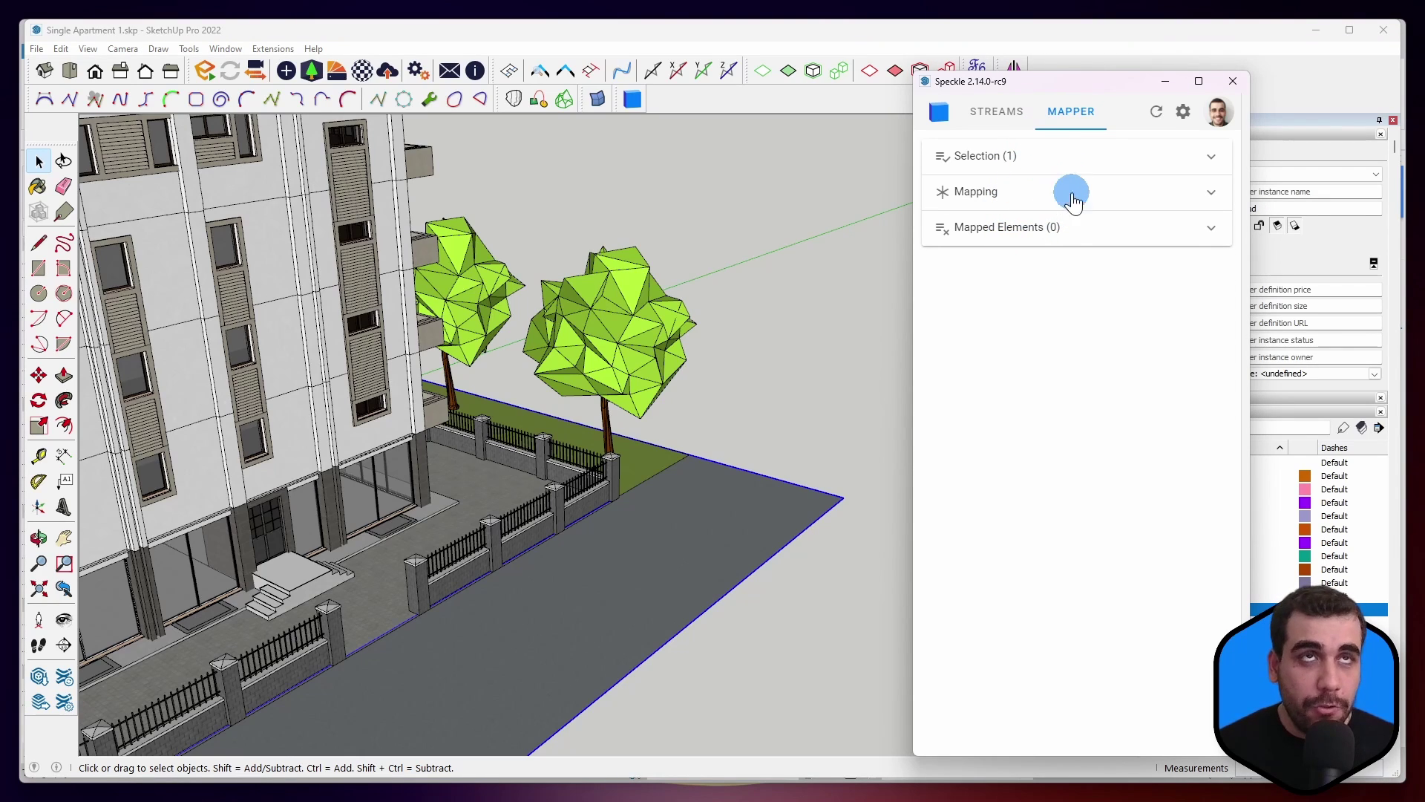
{"action": "left_click", "coordinate": [1008, 169]}
{"action": "left_click", "coordinate": [956, 208]}
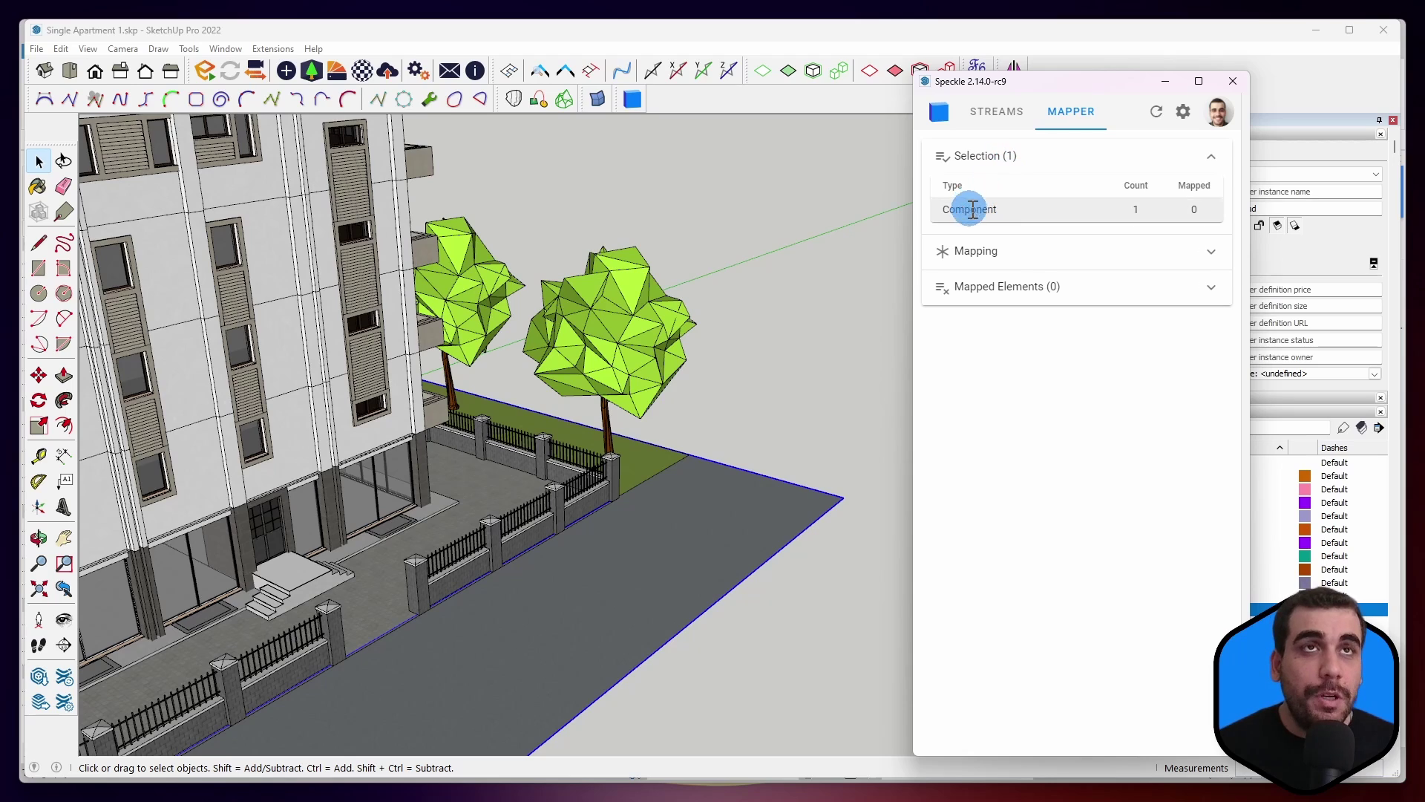
{"action": "left_click", "coordinate": [1109, 216]}
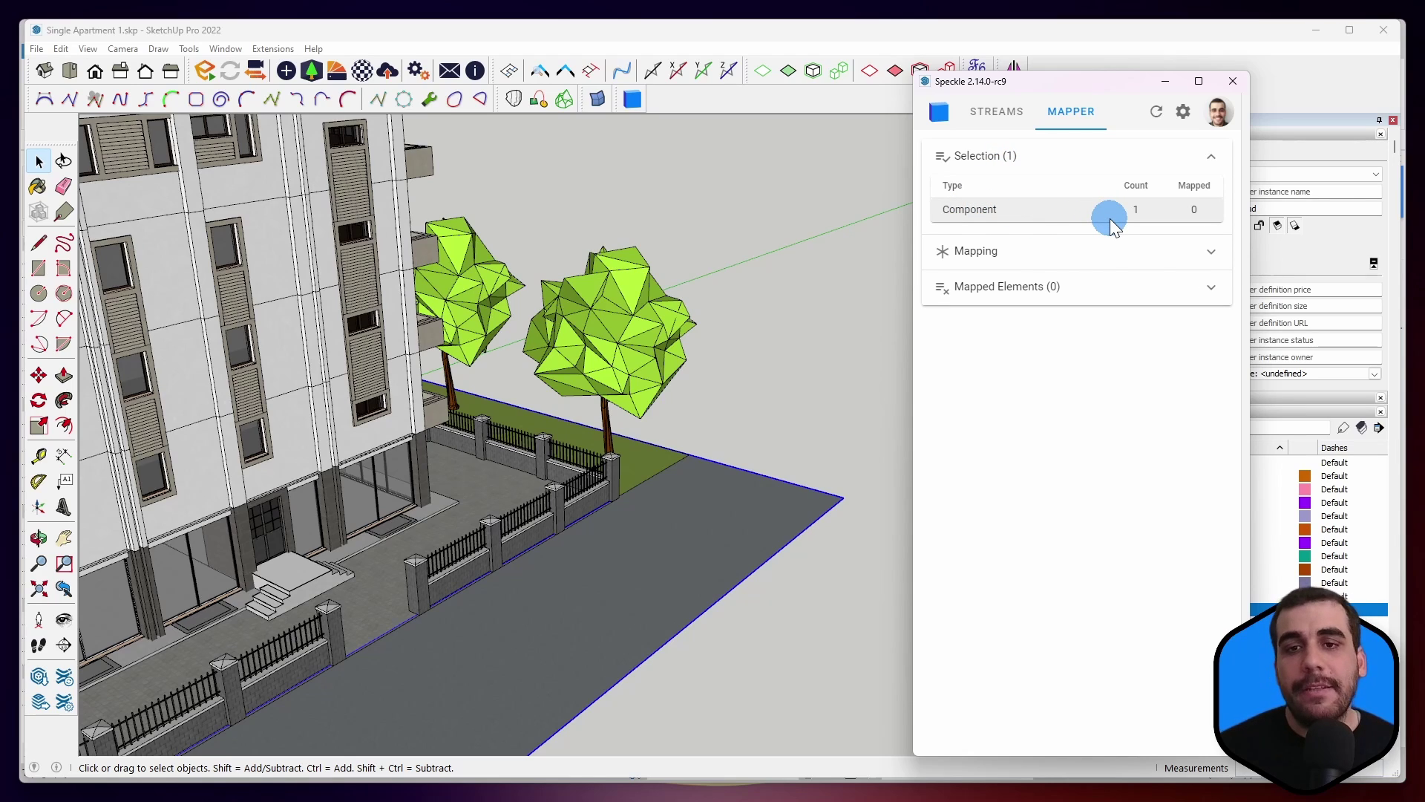
{"action": "left_click", "coordinate": [960, 211]}
{"action": "left_click", "coordinate": [1002, 210]}
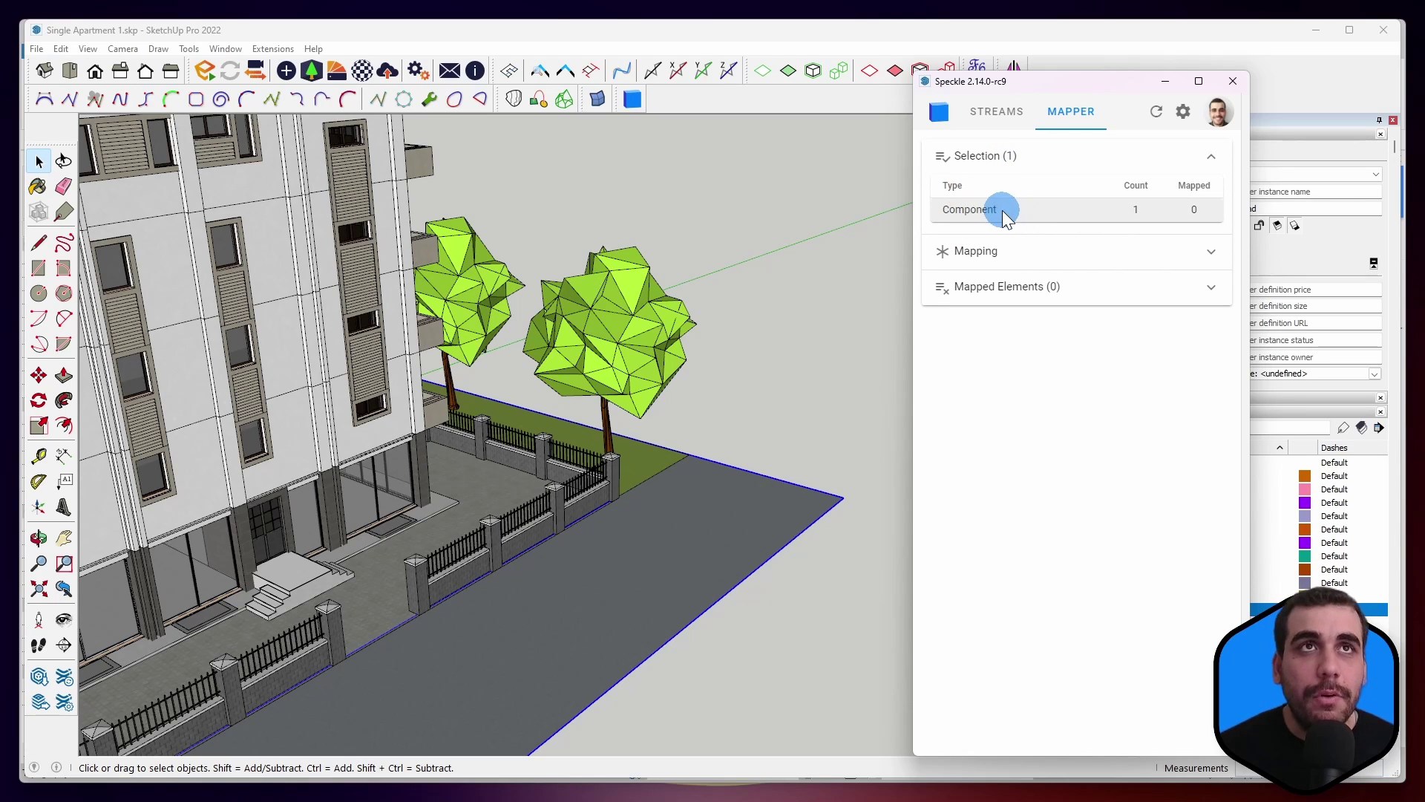
{"action": "left_click", "coordinate": [990, 251]}
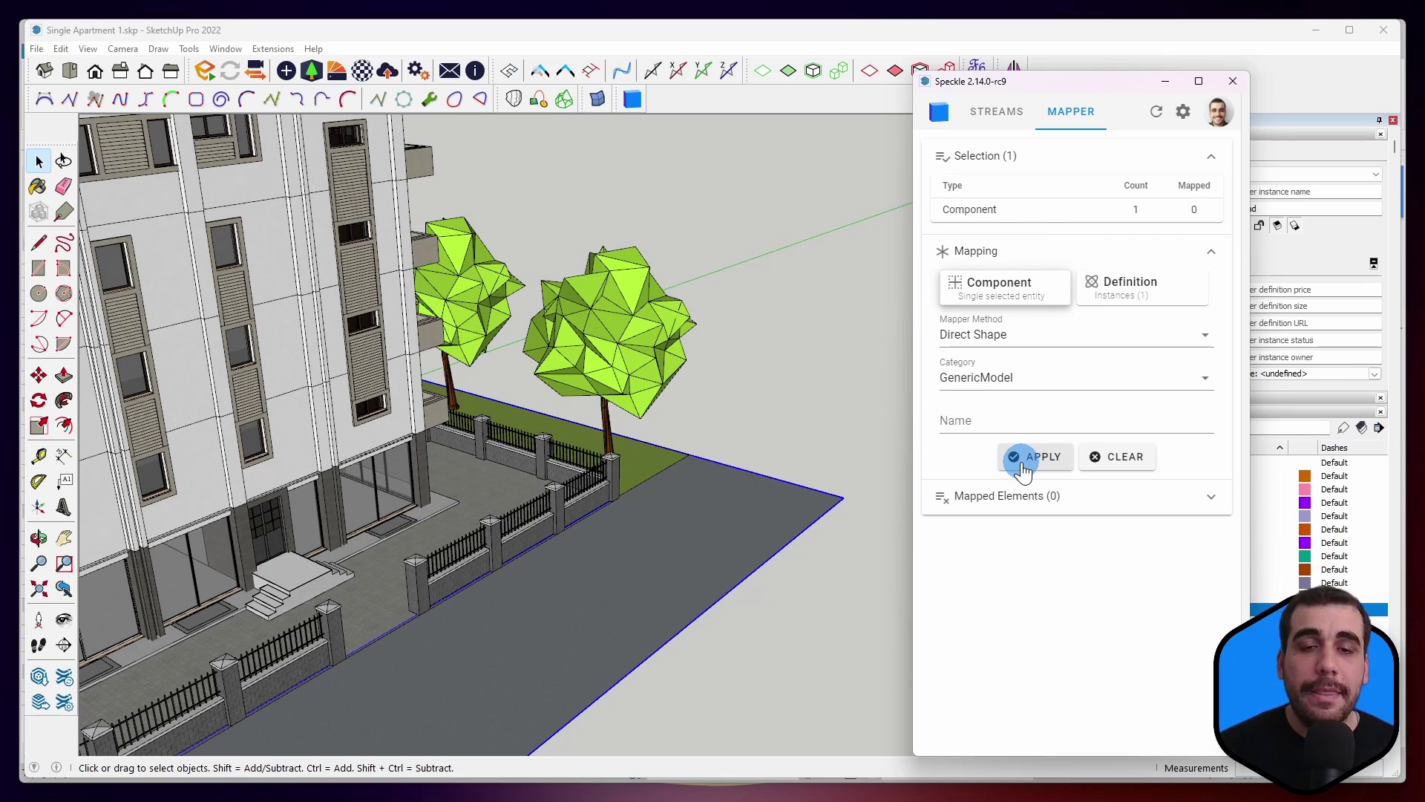
{"action": "left_click", "coordinate": [991, 496]}
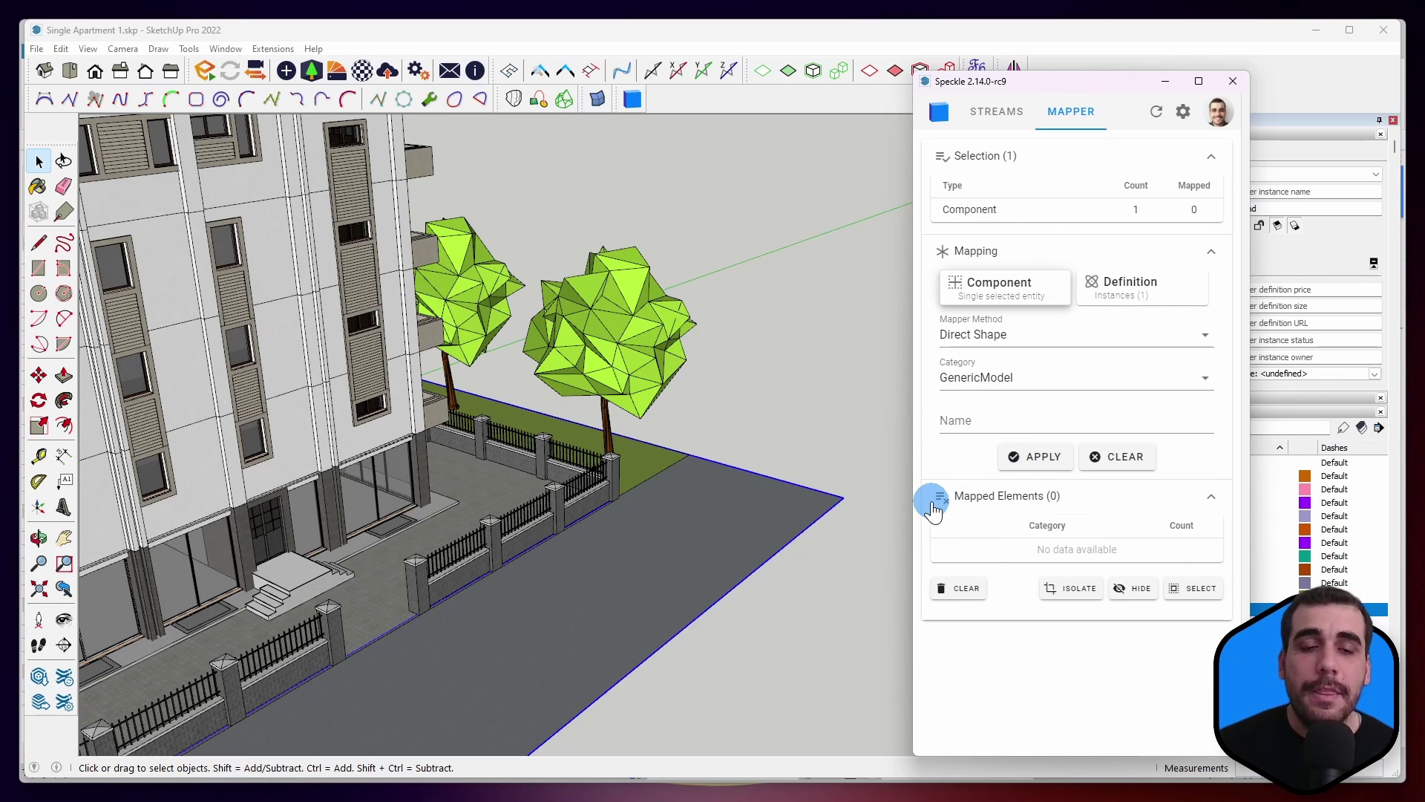
{"action": "left_click", "coordinate": [984, 156]}
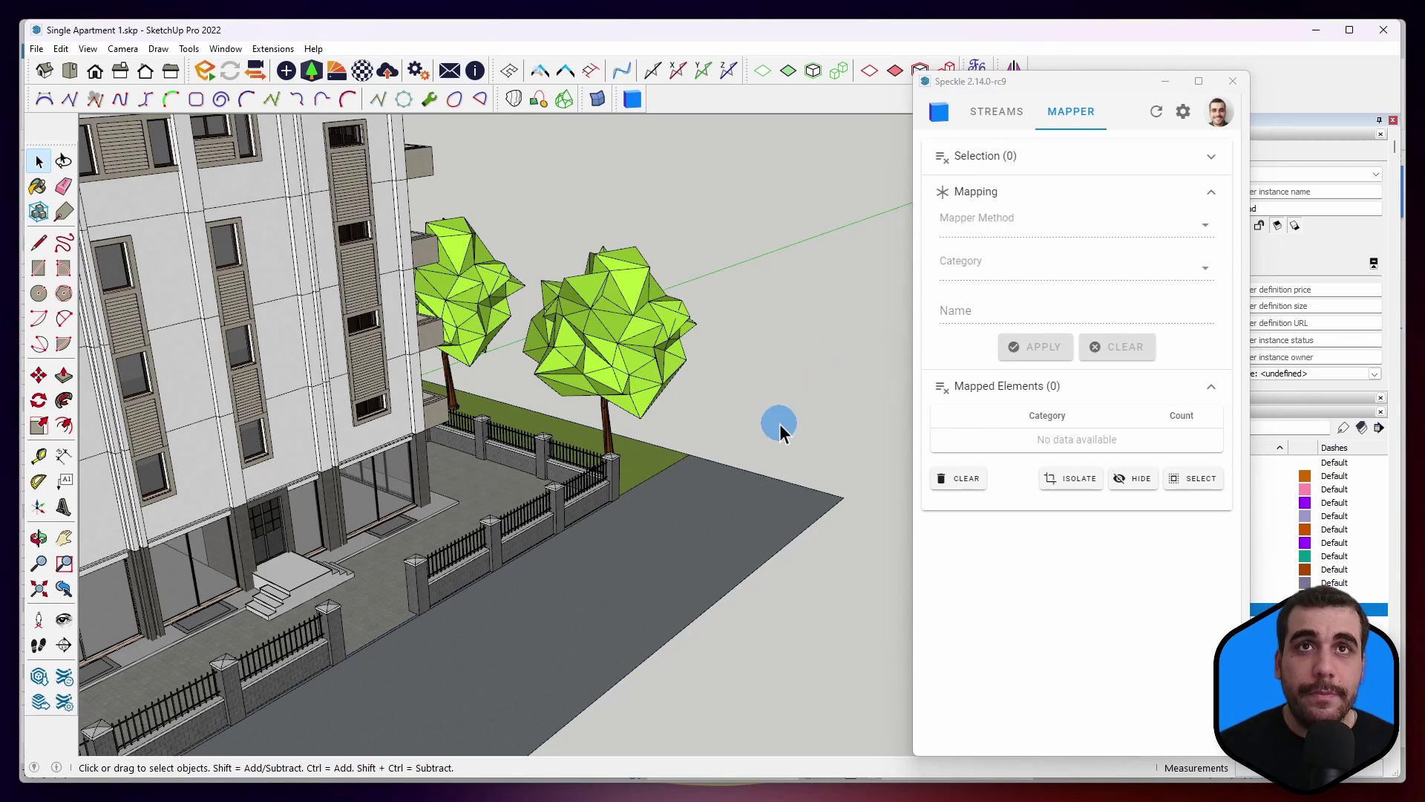
Step: Reselect the road component and set its mapping to the Direct Shape method with the Roads category
{"action": "left_click_drag", "start_coordinate": [736, 595], "coordinate": [736, 595]}
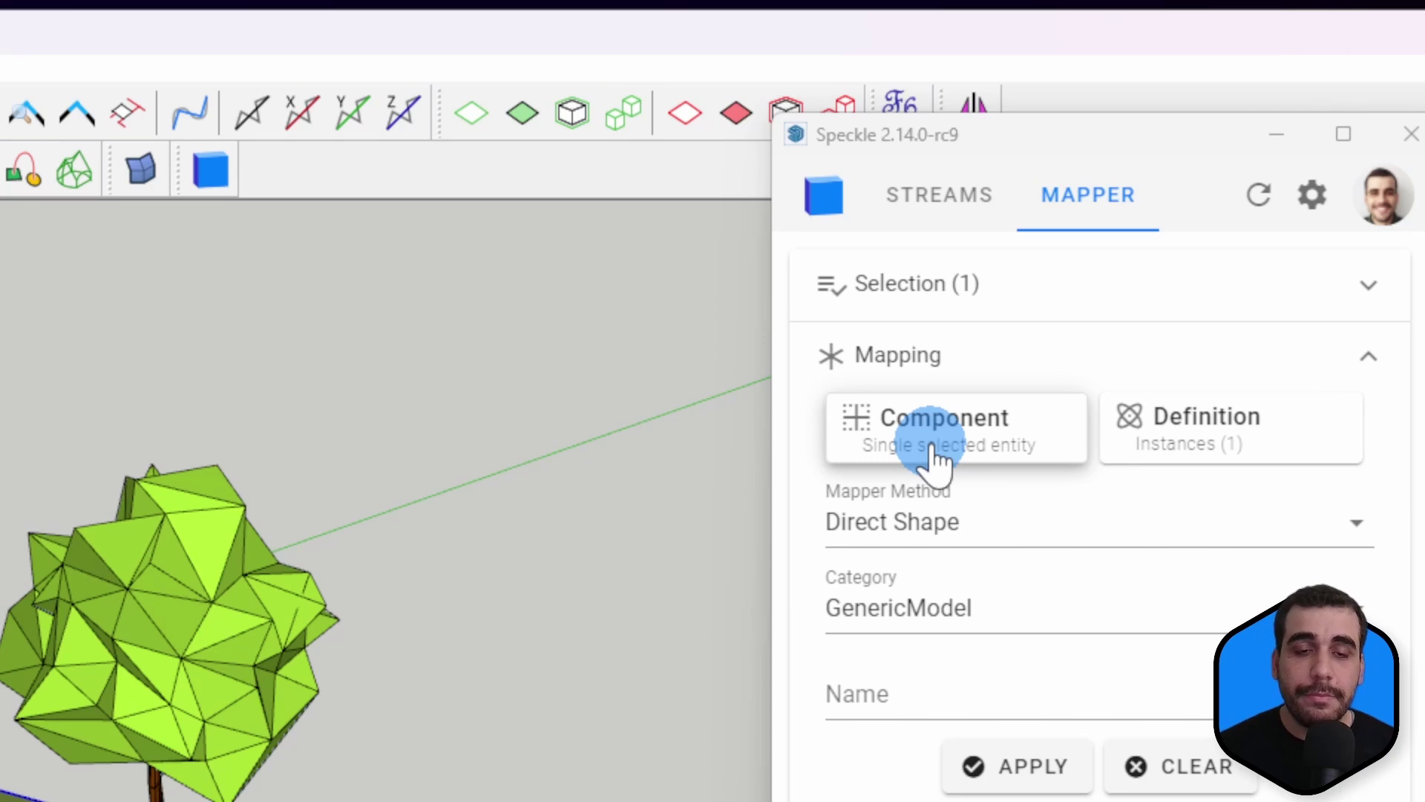
{"action": "left_click", "coordinate": [1137, 528]}
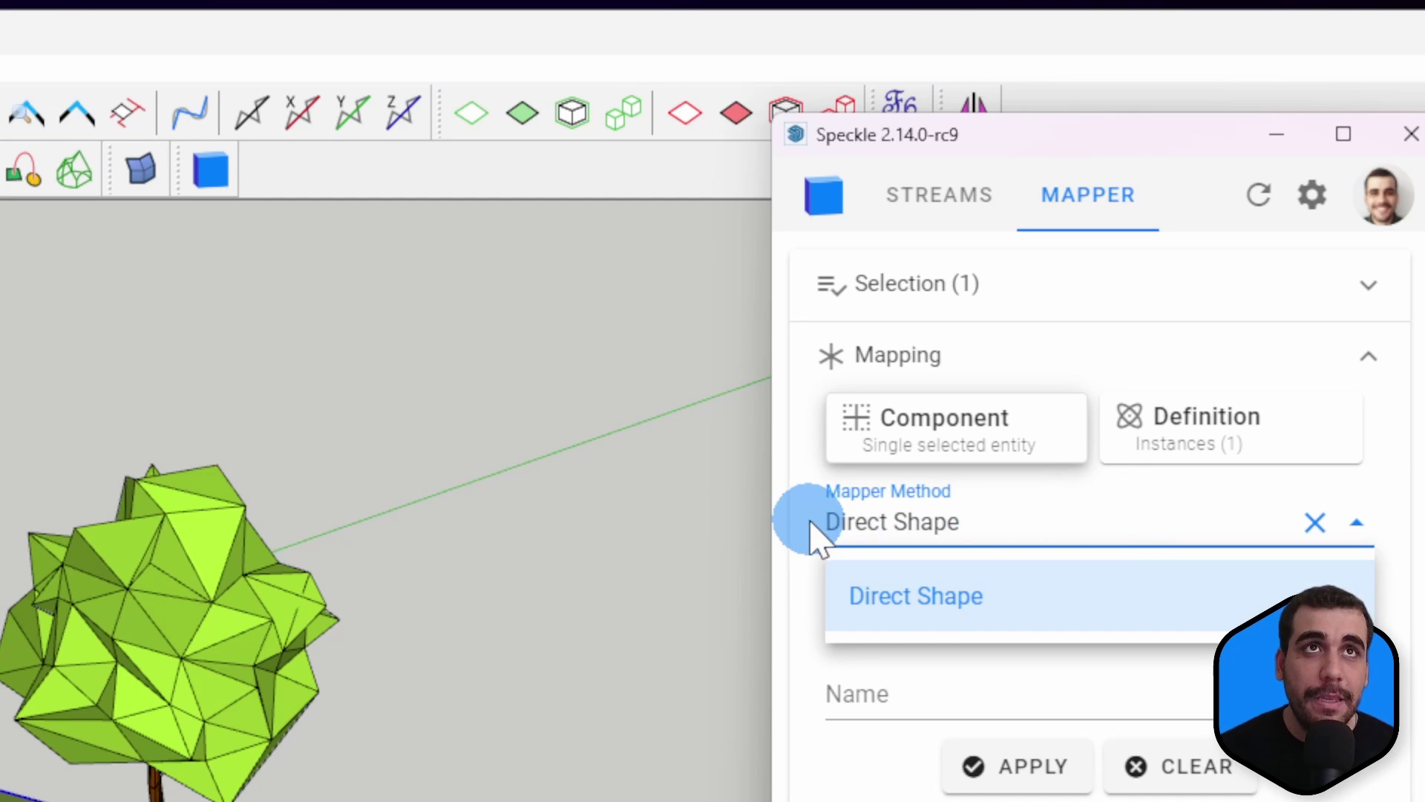
{"action": "left_click", "coordinate": [910, 594]}
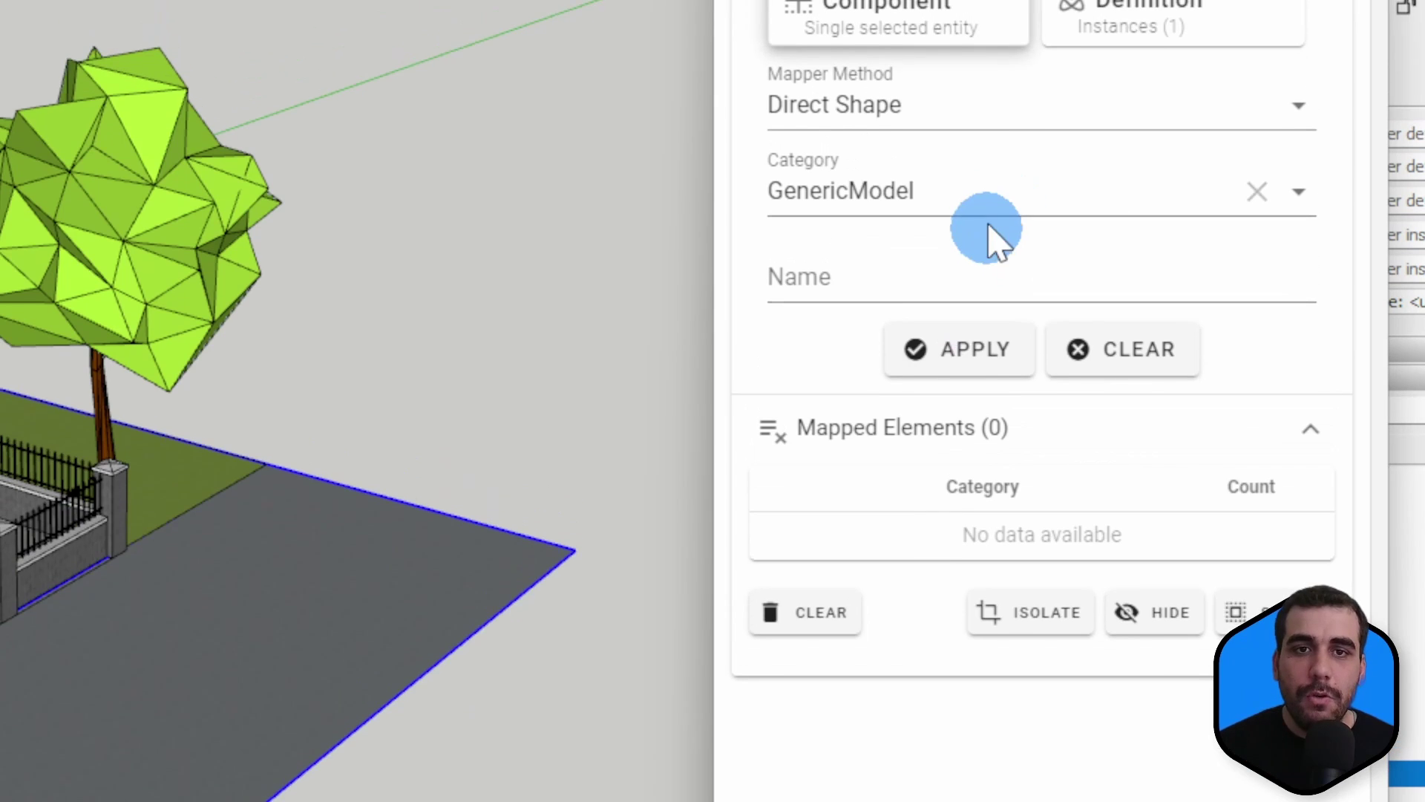
{"action": "left_click", "coordinate": [989, 202]}
{"action": "type", "text": "road"}
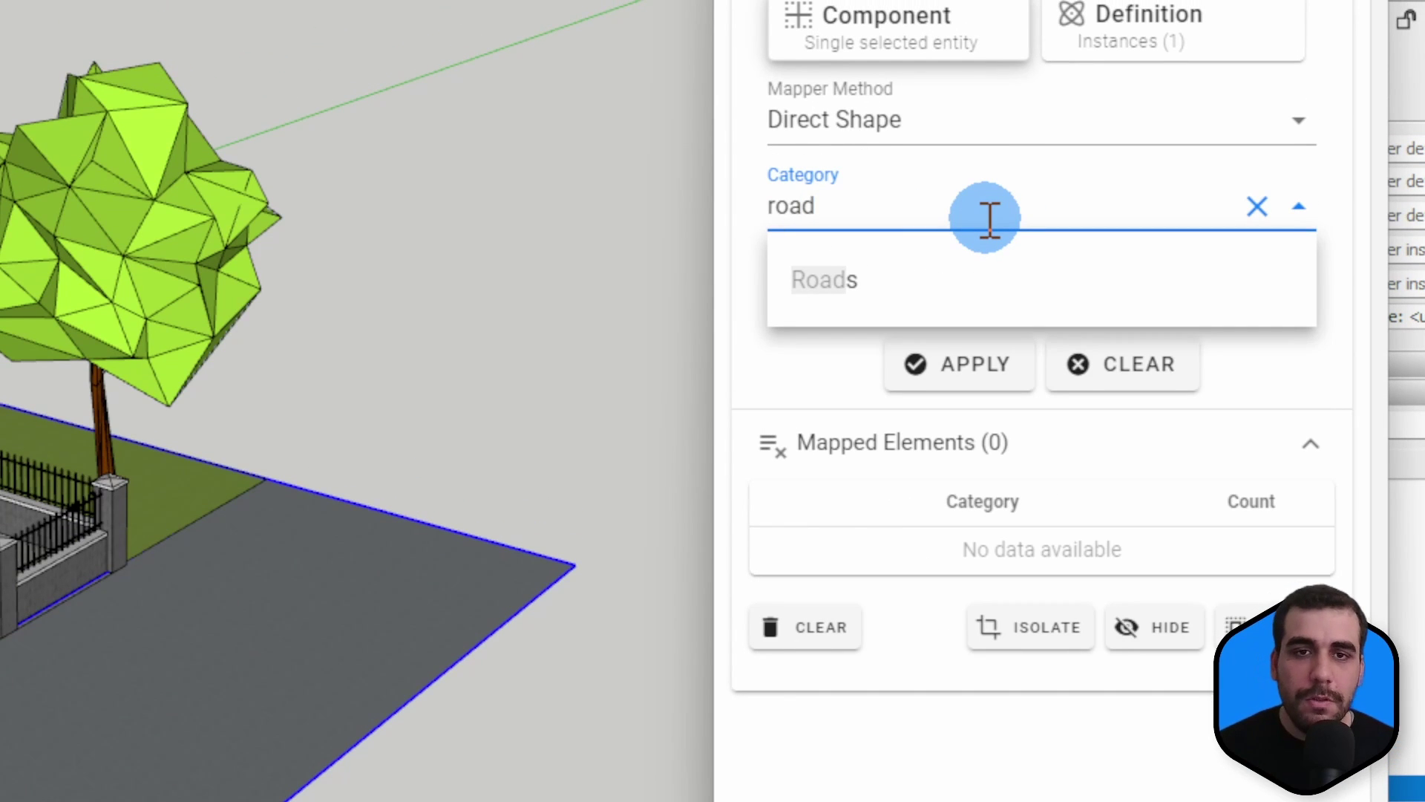
{"action": "left_click", "coordinate": [847, 285]}
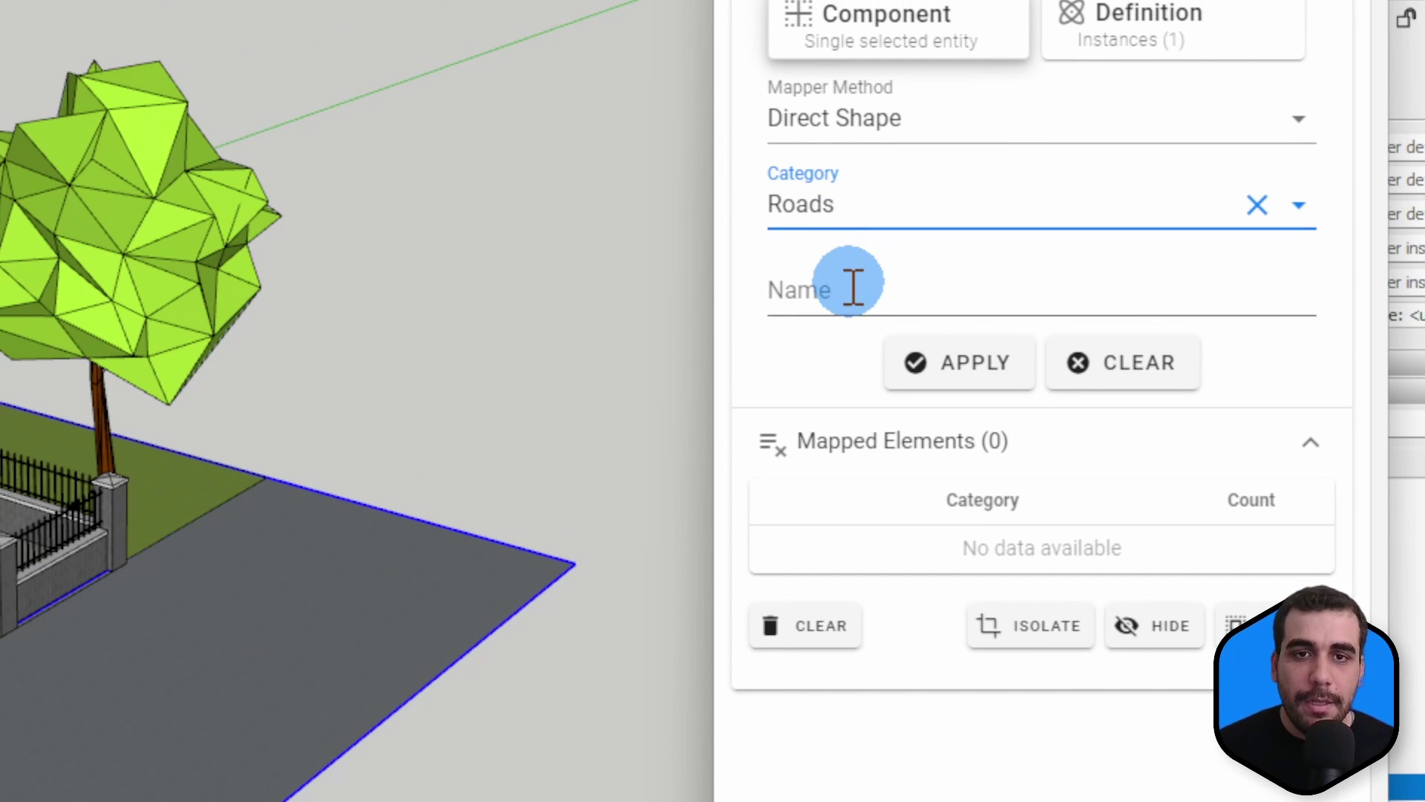
Step: Name the road mapping "Road" and apply it to the component
{"action": "left_click", "coordinate": [852, 286]}
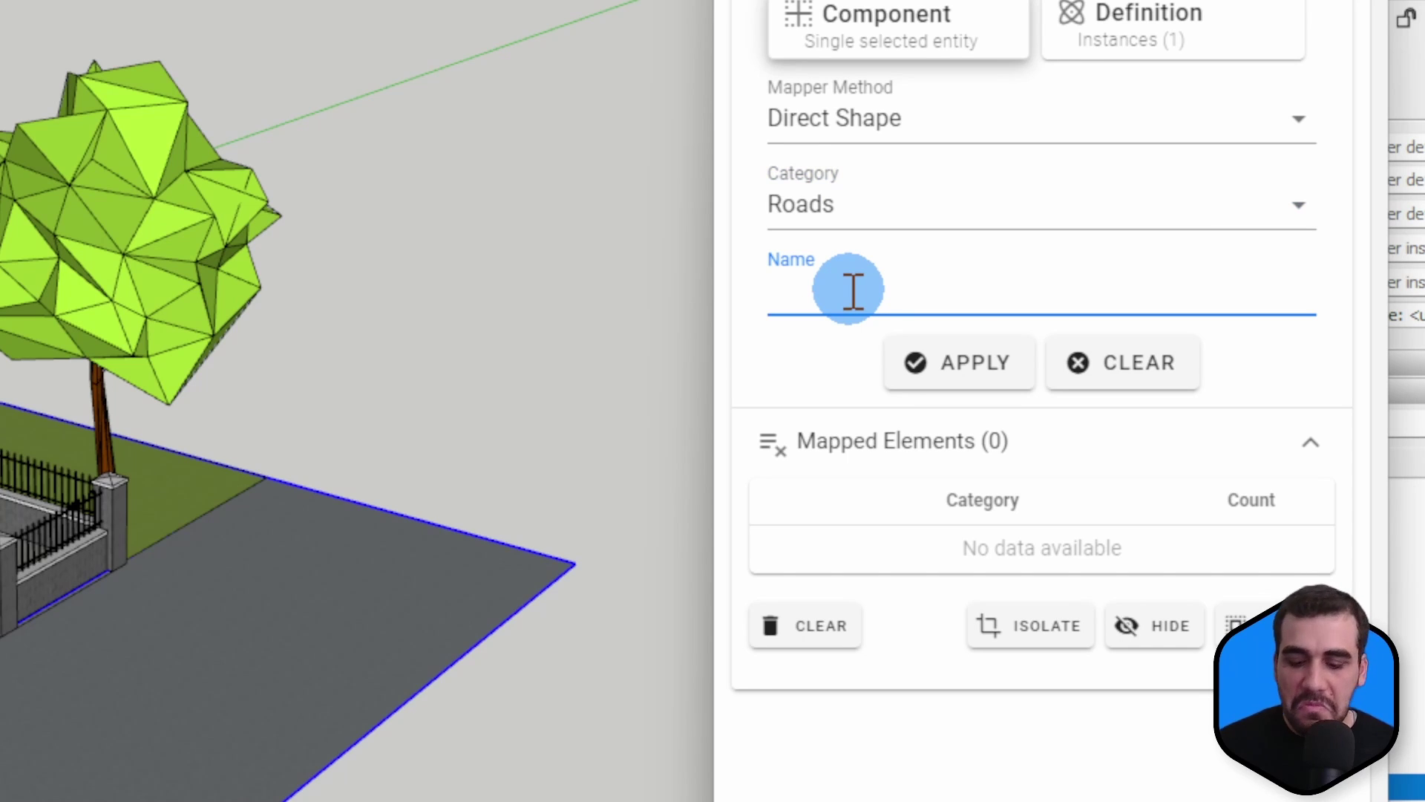
{"action": "type", "text": "Road"}
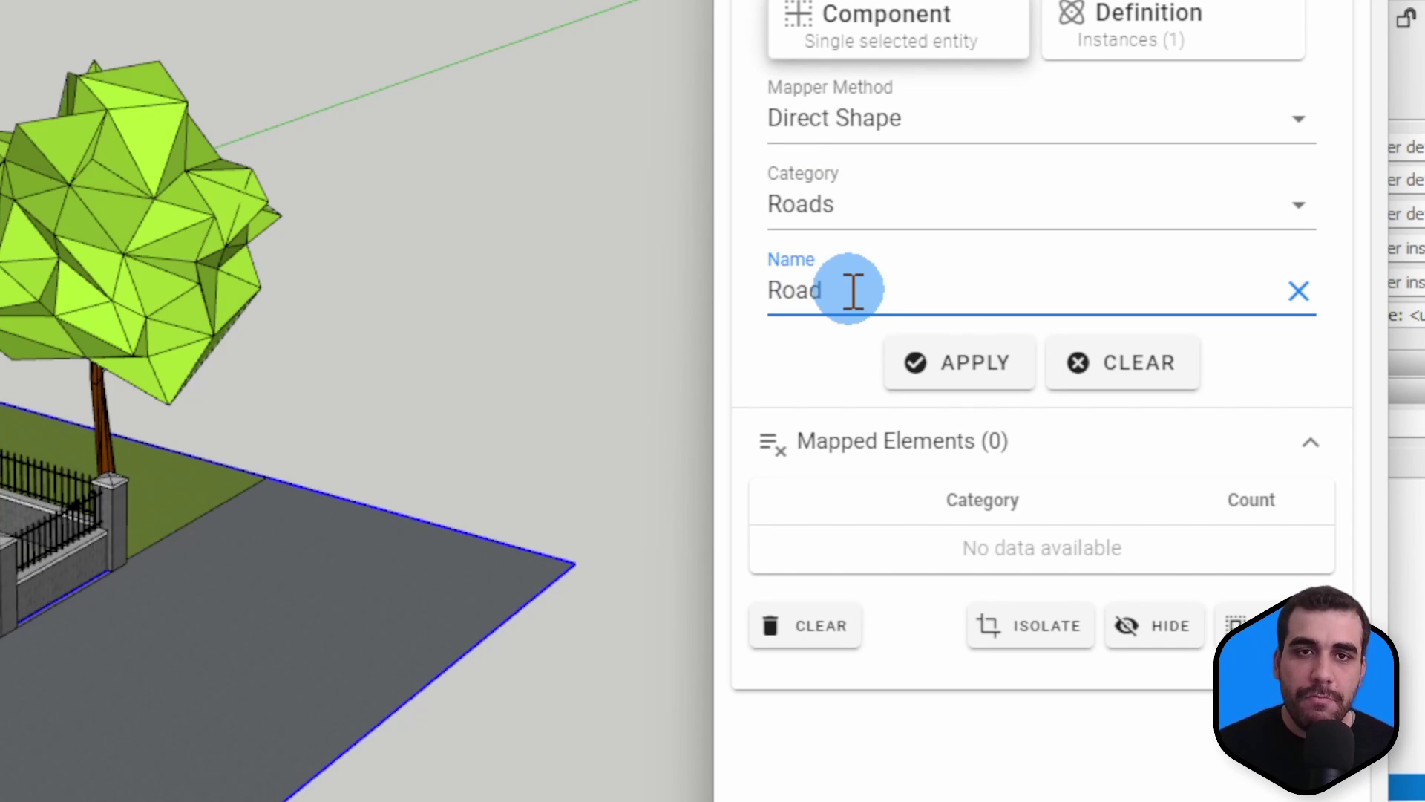
{"action": "left_click", "coordinate": [940, 361]}
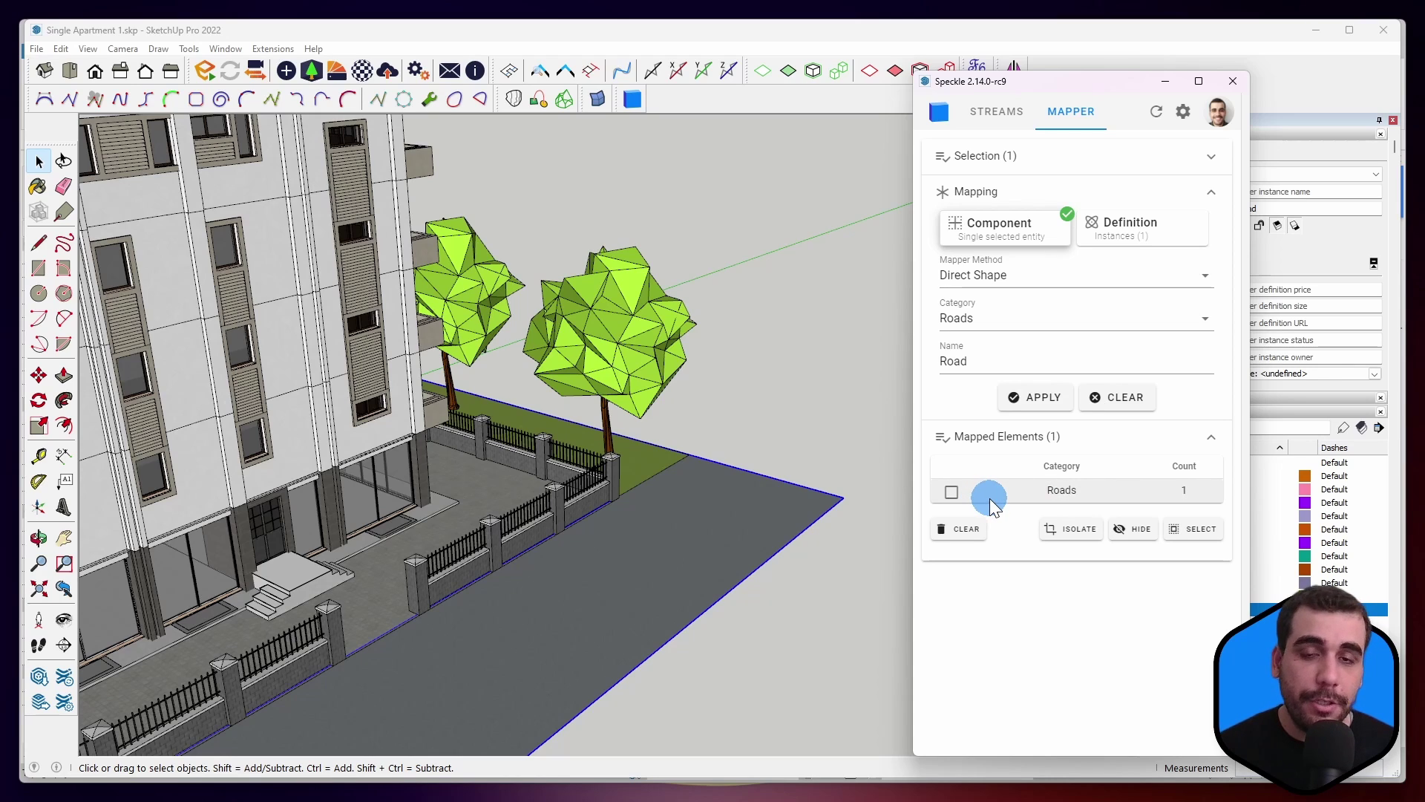
Step: Select the green lawn component beside the road and apply a Direct Shape mapping with the Topography category
{"action": "left_click", "coordinate": [755, 465]}
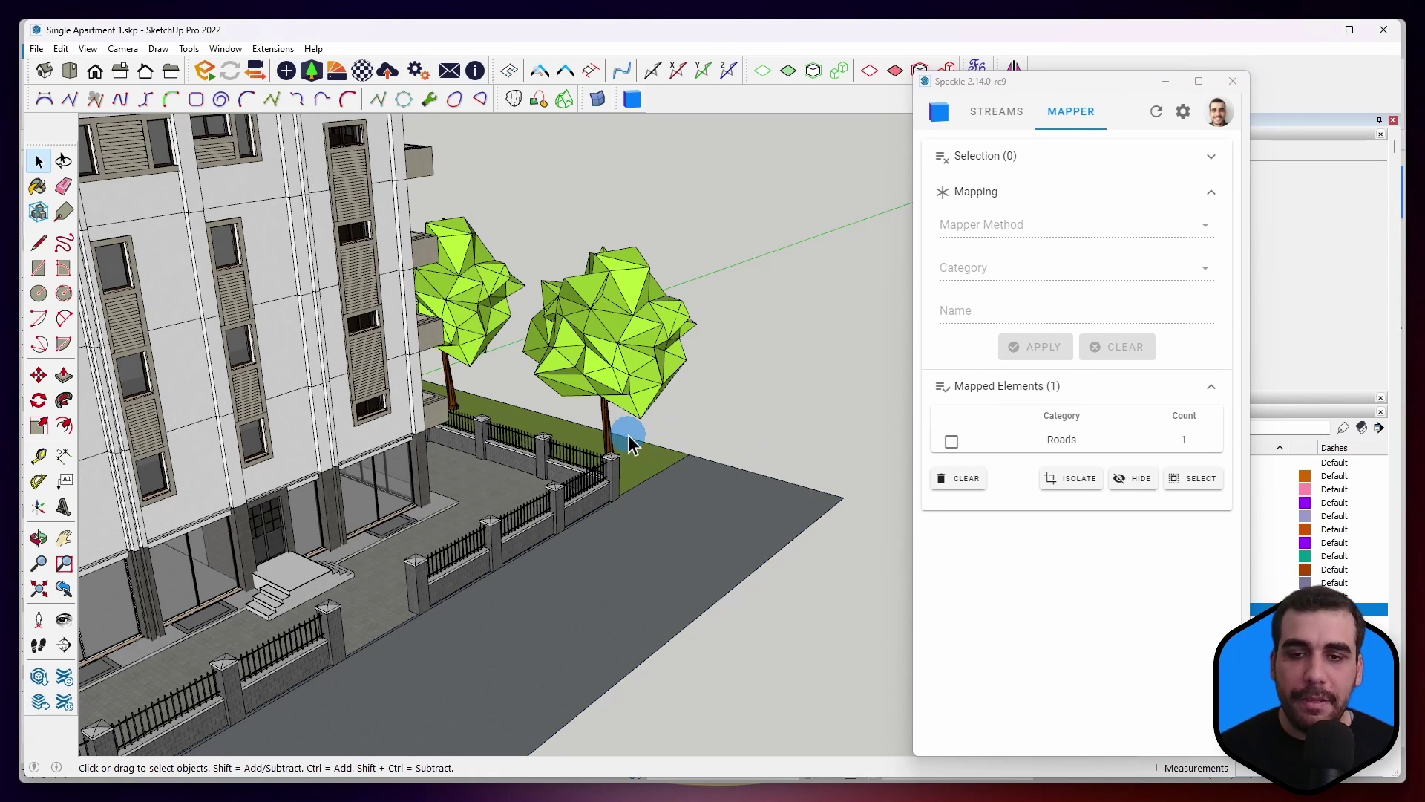
{"action": "scroll", "coordinate": [599, 367], "scroll_direction": "up", "scroll_amount": 2}
{"action": "scroll", "coordinate": [646, 482], "scroll_direction": "up", "scroll_amount": 2}
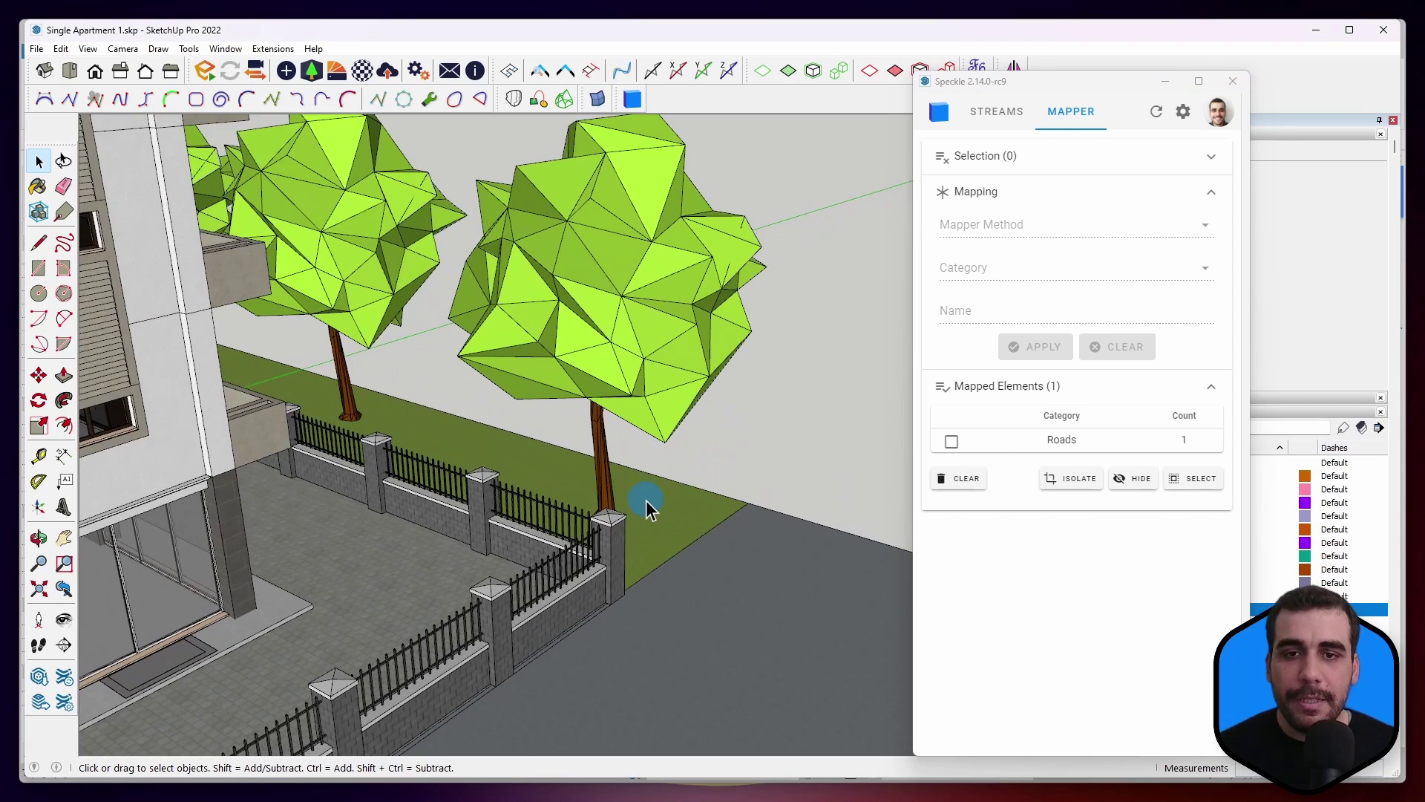
{"action": "left_click", "coordinate": [661, 520]}
{"action": "scroll", "coordinate": [675, 533], "scroll_direction": "up", "scroll_amount": 1}
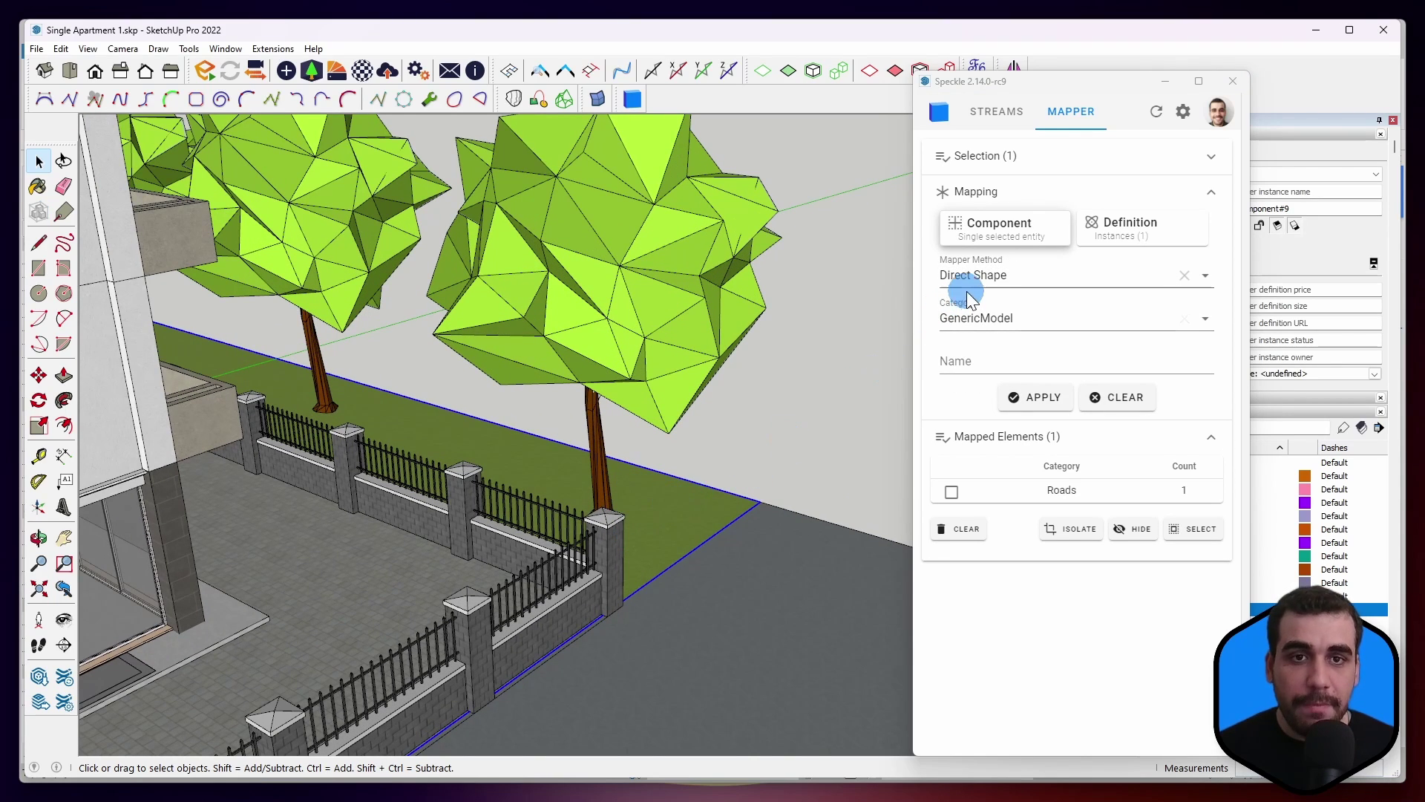
{"action": "left_click", "coordinate": [1036, 312]}
{"action": "type", "text": "topogr"}
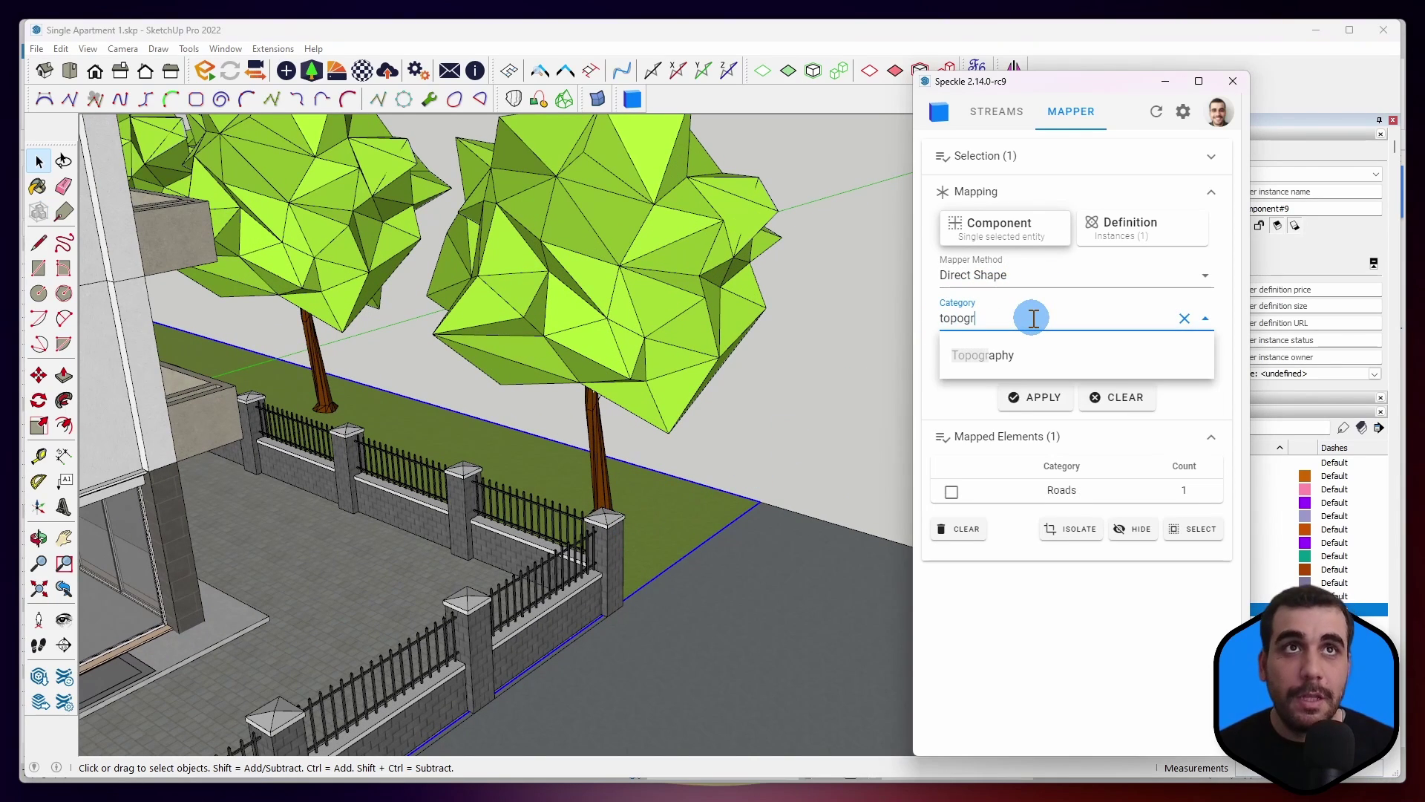
{"action": "left_click", "coordinate": [987, 354]}
{"action": "left_click", "coordinate": [1013, 395]}
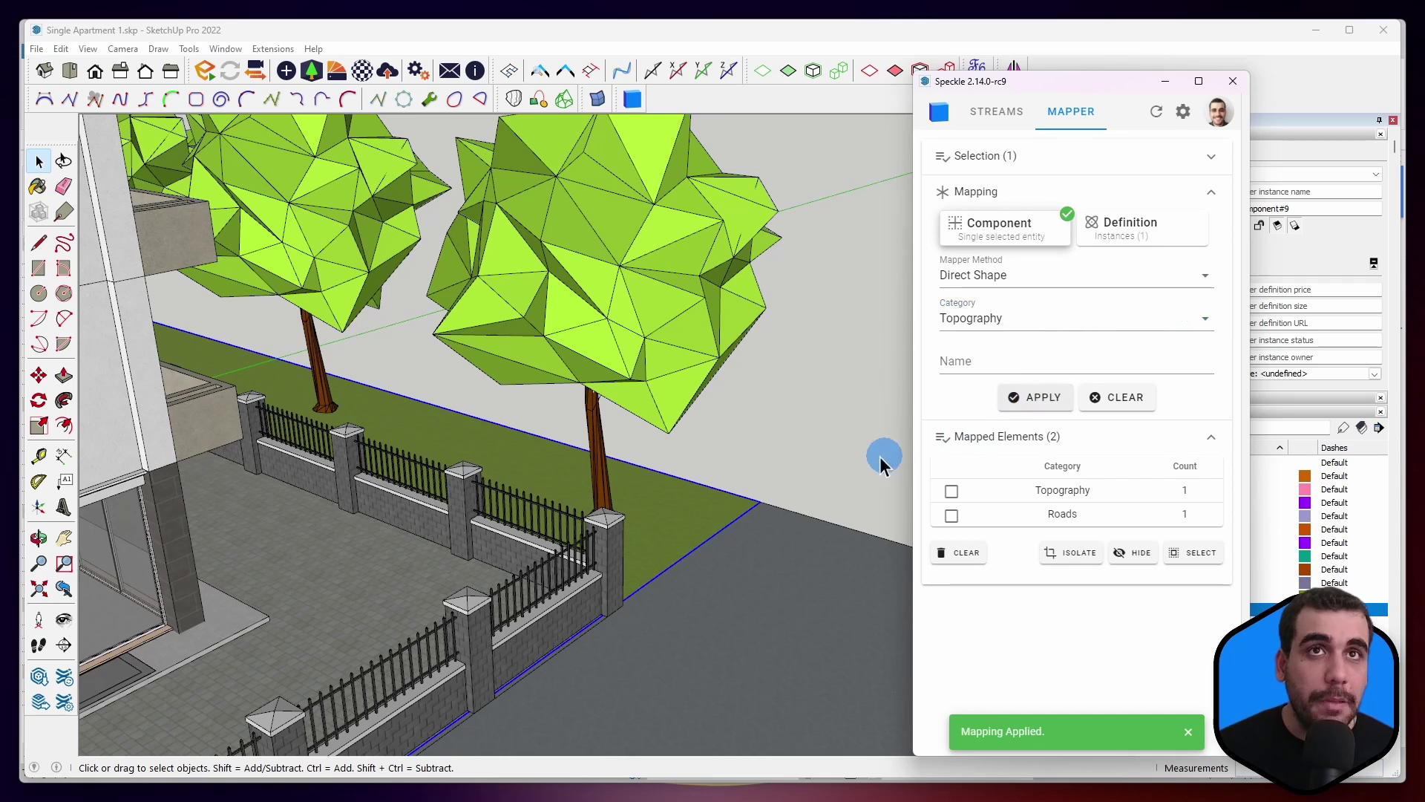
Step: Select the nearest tree behind the fence and move the Mapper window clear of the Entity Info details
{"action": "left_click", "coordinate": [734, 444]}
{"action": "scroll", "coordinate": [596, 389], "scroll_direction": "down", "scroll_amount": 3}
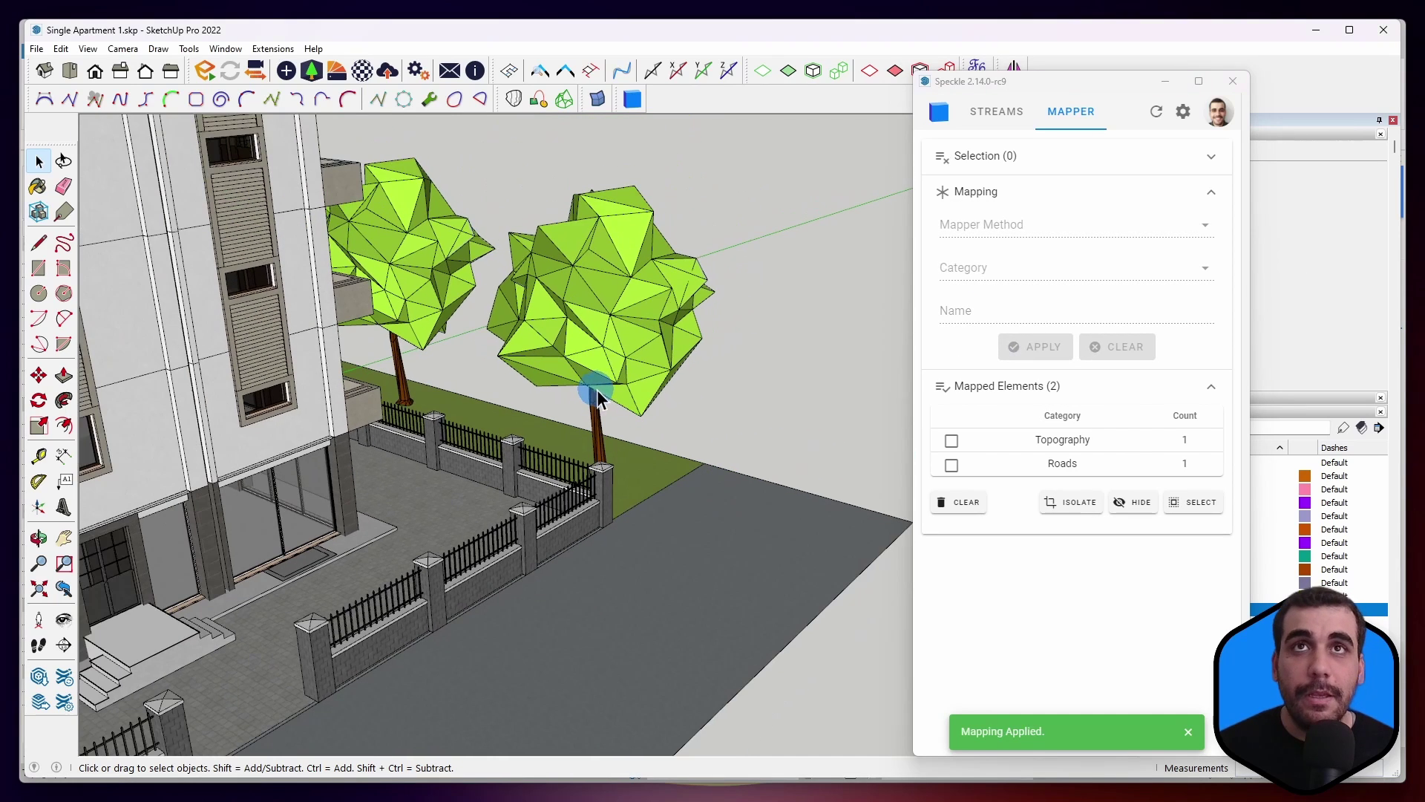
{"action": "left_click", "coordinate": [621, 314]}
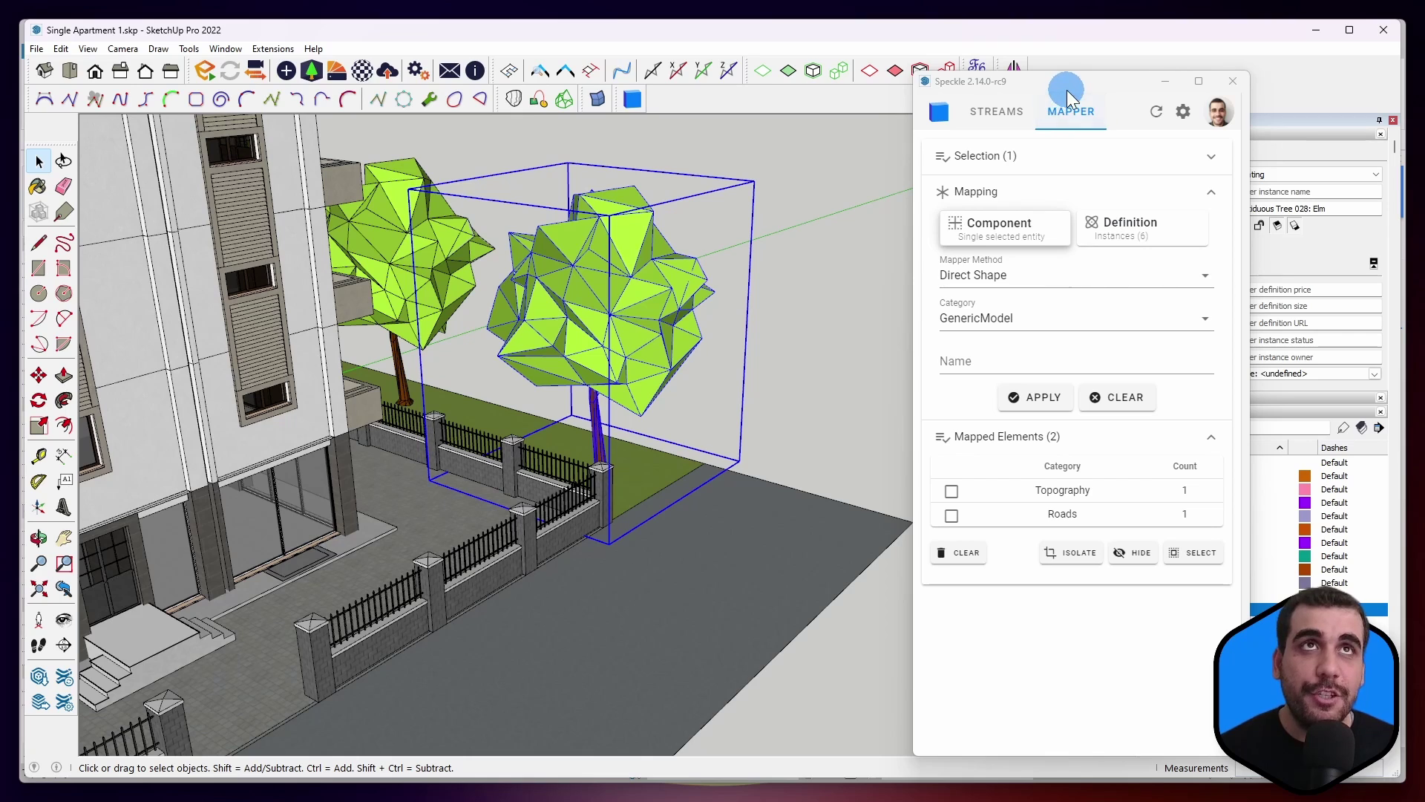
{"action": "left_click_drag", "start_coordinate": [1067, 91], "coordinate": [939, 101]}
{"action": "left_click", "coordinate": [756, 260]}
{"action": "left_click", "coordinate": [606, 313]}
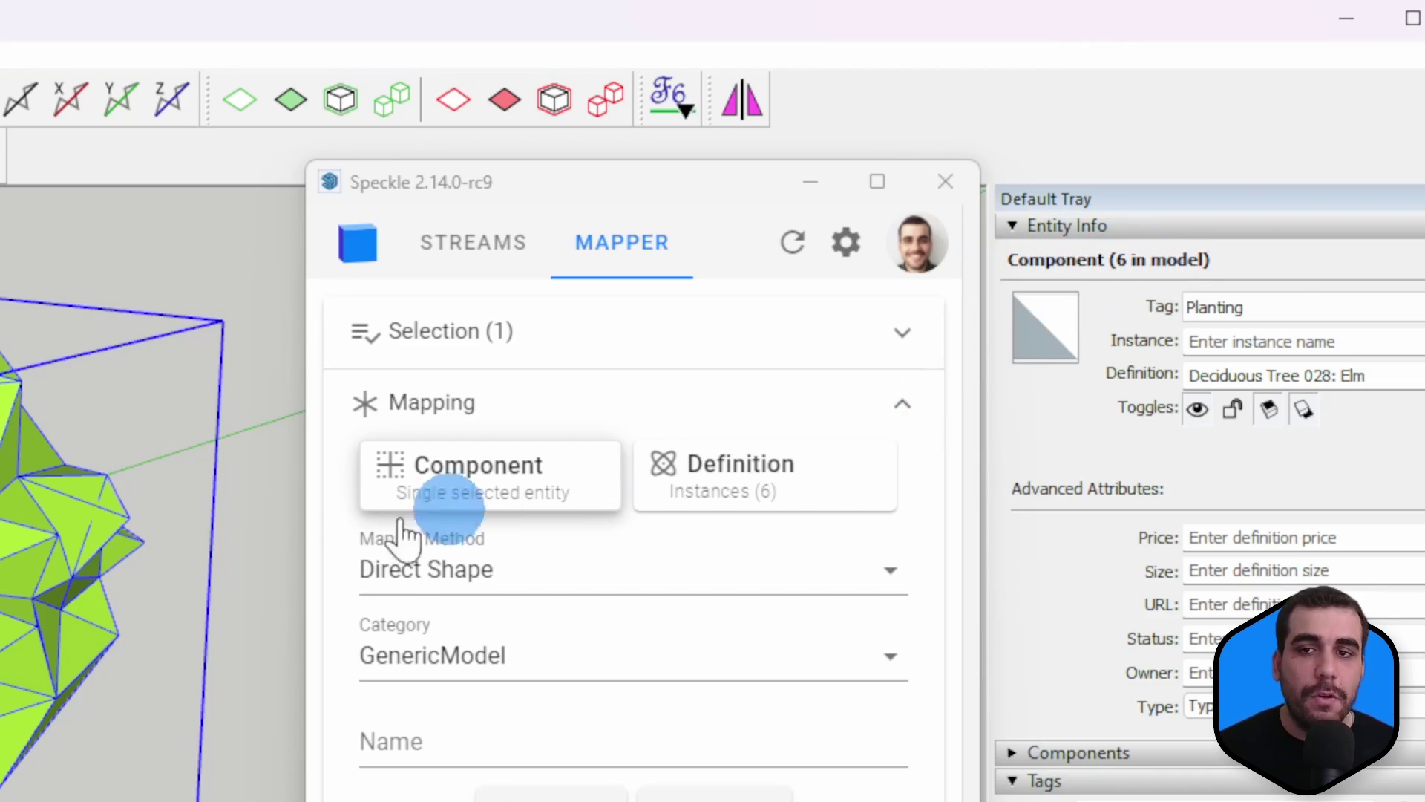
Step: Reselect the tree component and examine how its instances are placed around the apartment building
{"action": "left_click", "coordinate": [282, 439]}
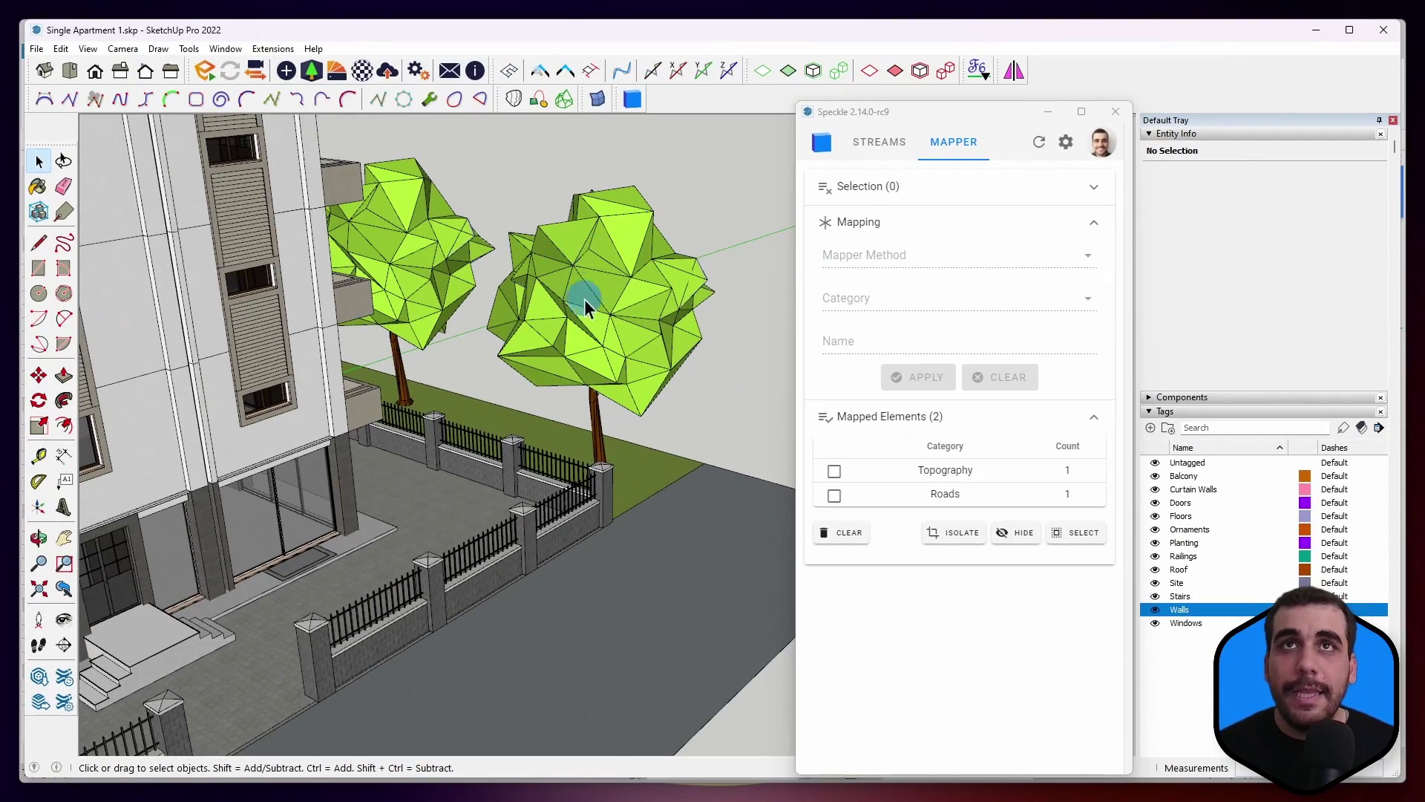
{"action": "scroll", "coordinate": [585, 300], "scroll_direction": "down", "scroll_amount": 1}
{"action": "left_click", "coordinate": [603, 321]}
{"action": "scroll", "coordinate": [631, 322], "scroll_direction": "down", "scroll_amount": 3}
{"action": "middle_click_drag", "start_coordinate": [664, 322], "coordinate": [195, 357]}
{"action": "scroll", "coordinate": [446, 367], "scroll_direction": "down", "scroll_amount": 3}
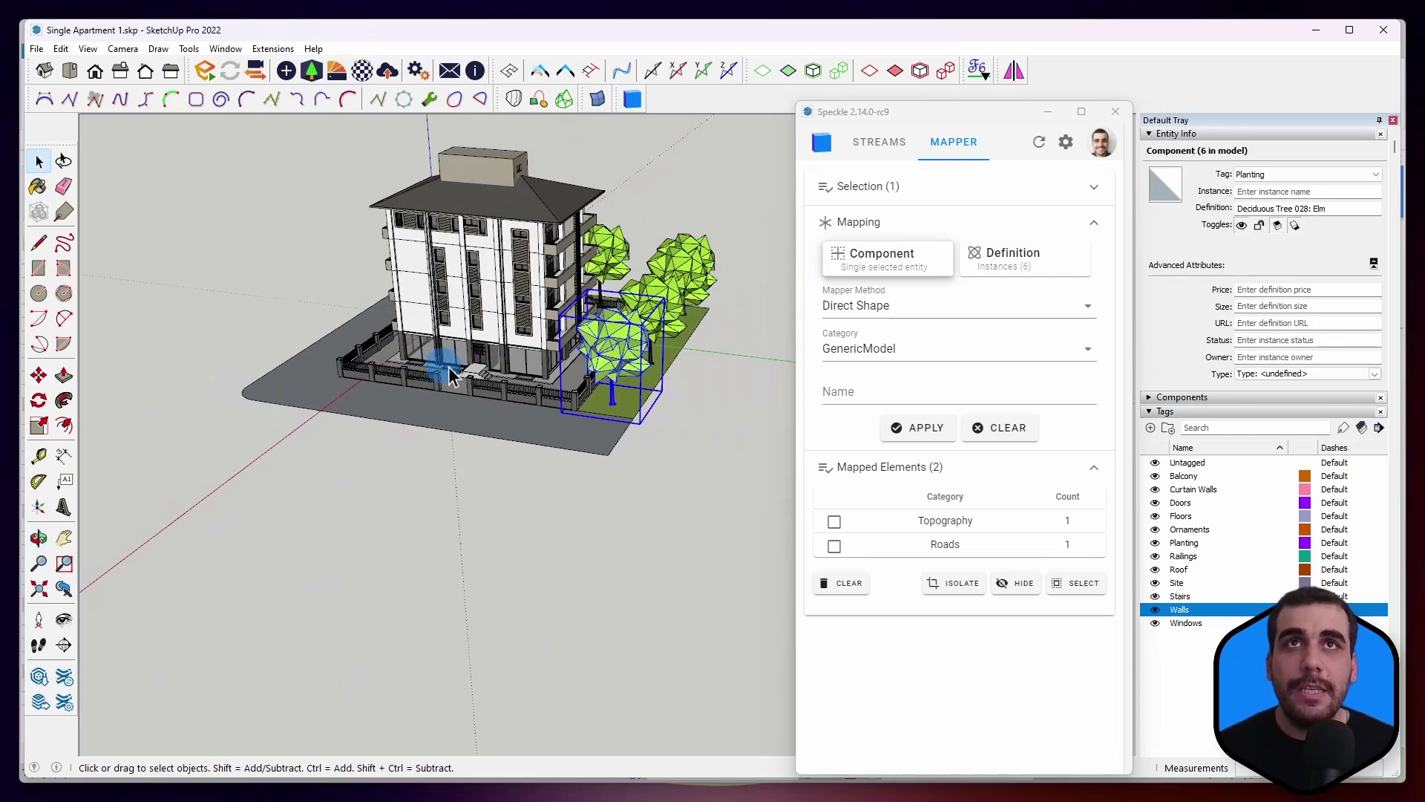
{"action": "middle_click_drag", "start_coordinate": [452, 375], "coordinate": [431, 408]}
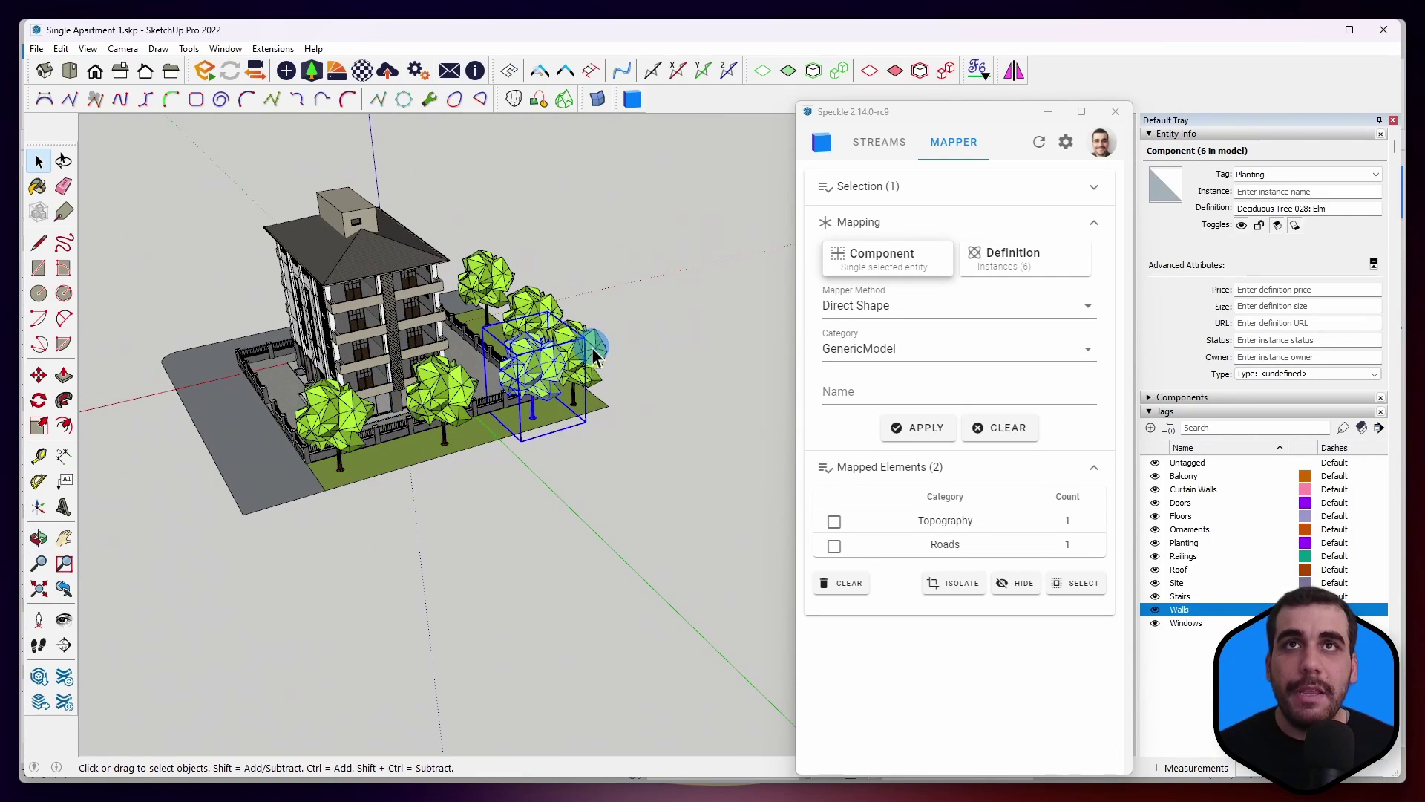
{"action": "middle_click_drag", "start_coordinate": [415, 482], "coordinate": [391, 502]}
{"action": "scroll", "coordinate": [667, 426], "scroll_direction": "up", "scroll_amount": 5}
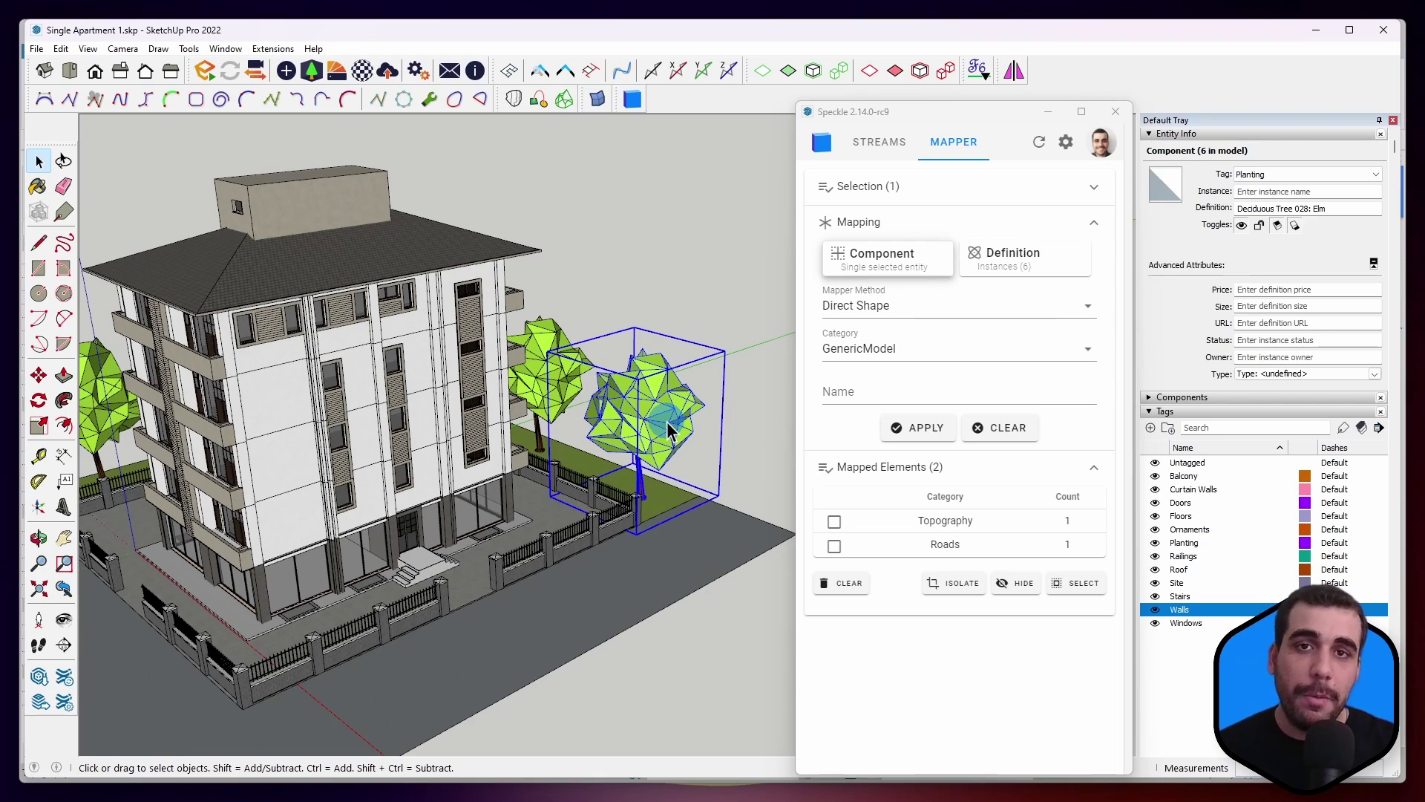
Step: Reselect the tree and apply a Definition-level Direct Shape mapping with the Planting category, keeping the name Deciduous Tree 028: Elm
{"action": "scroll", "coordinate": [666, 422], "scroll_direction": "up", "scroll_amount": 3}
{"action": "left_click", "coordinate": [687, 306]}
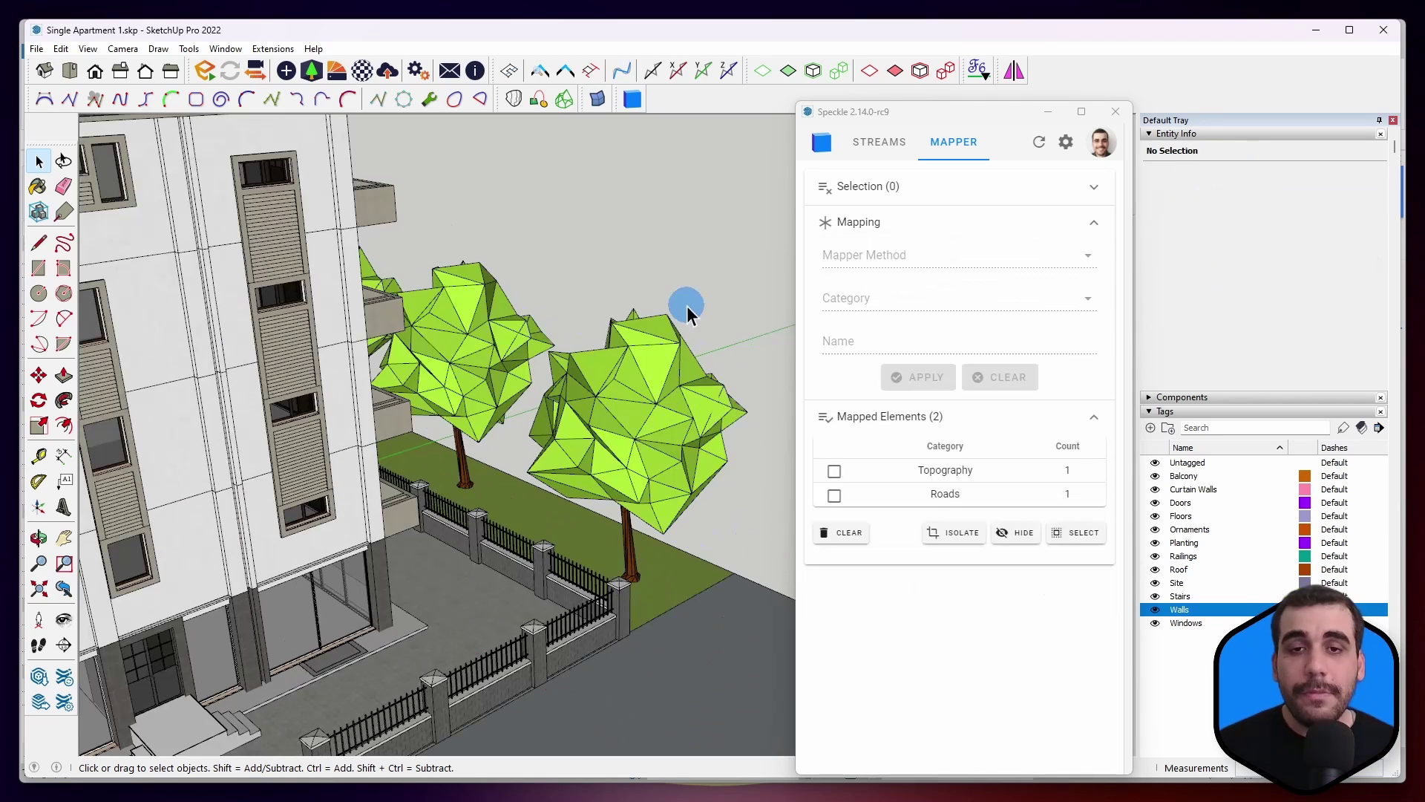
{"action": "left_click", "coordinate": [660, 364]}
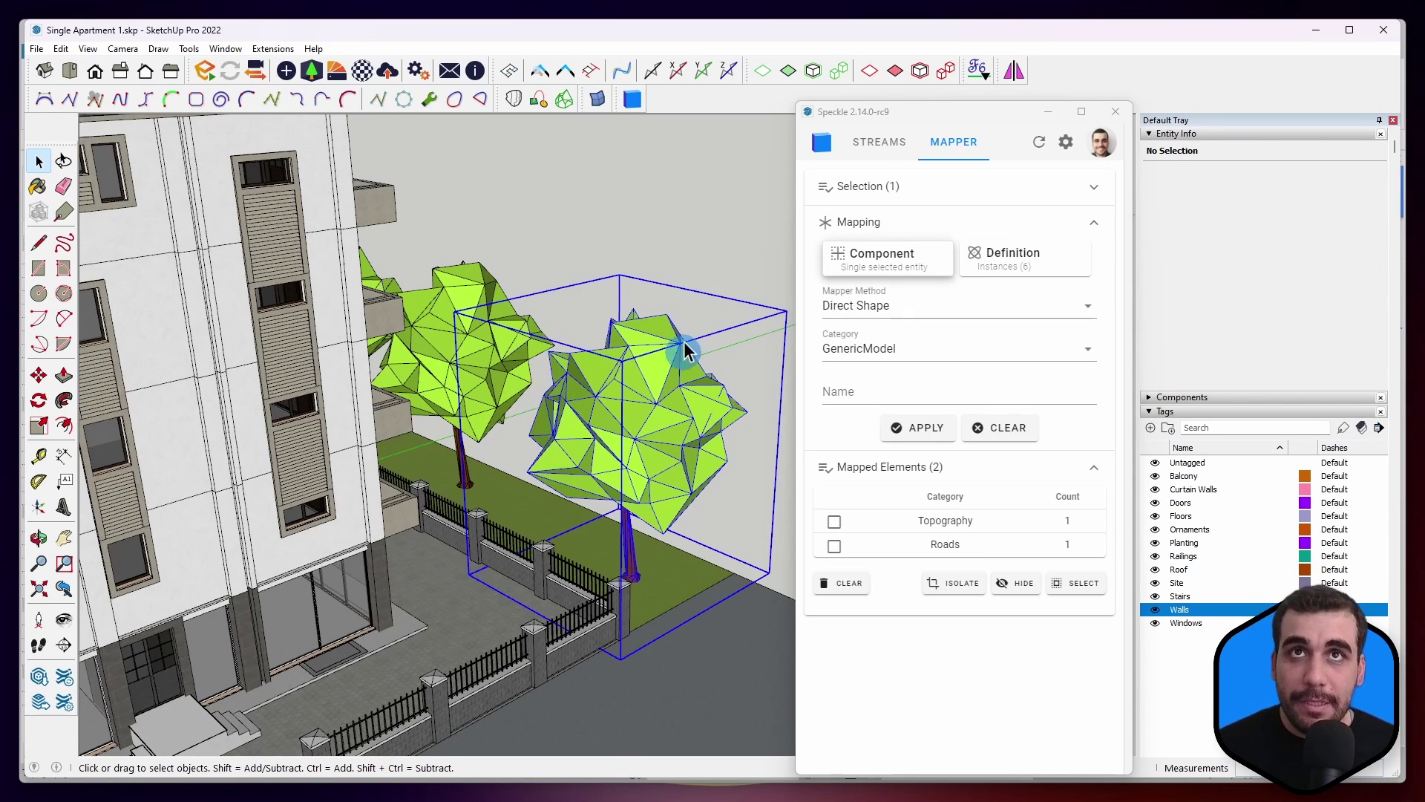
{"action": "left_click", "coordinate": [629, 346]}
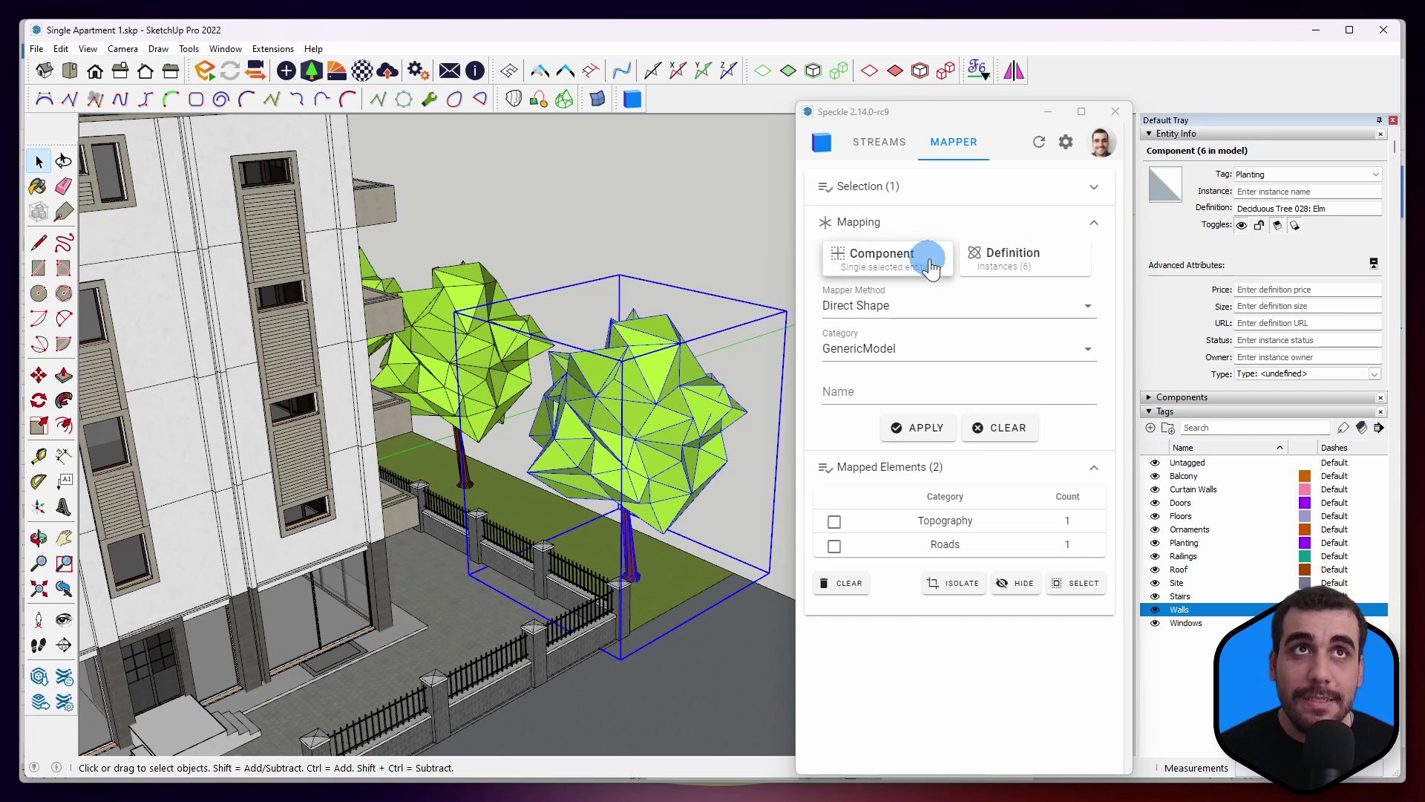
{"action": "left_click", "coordinate": [1037, 273]}
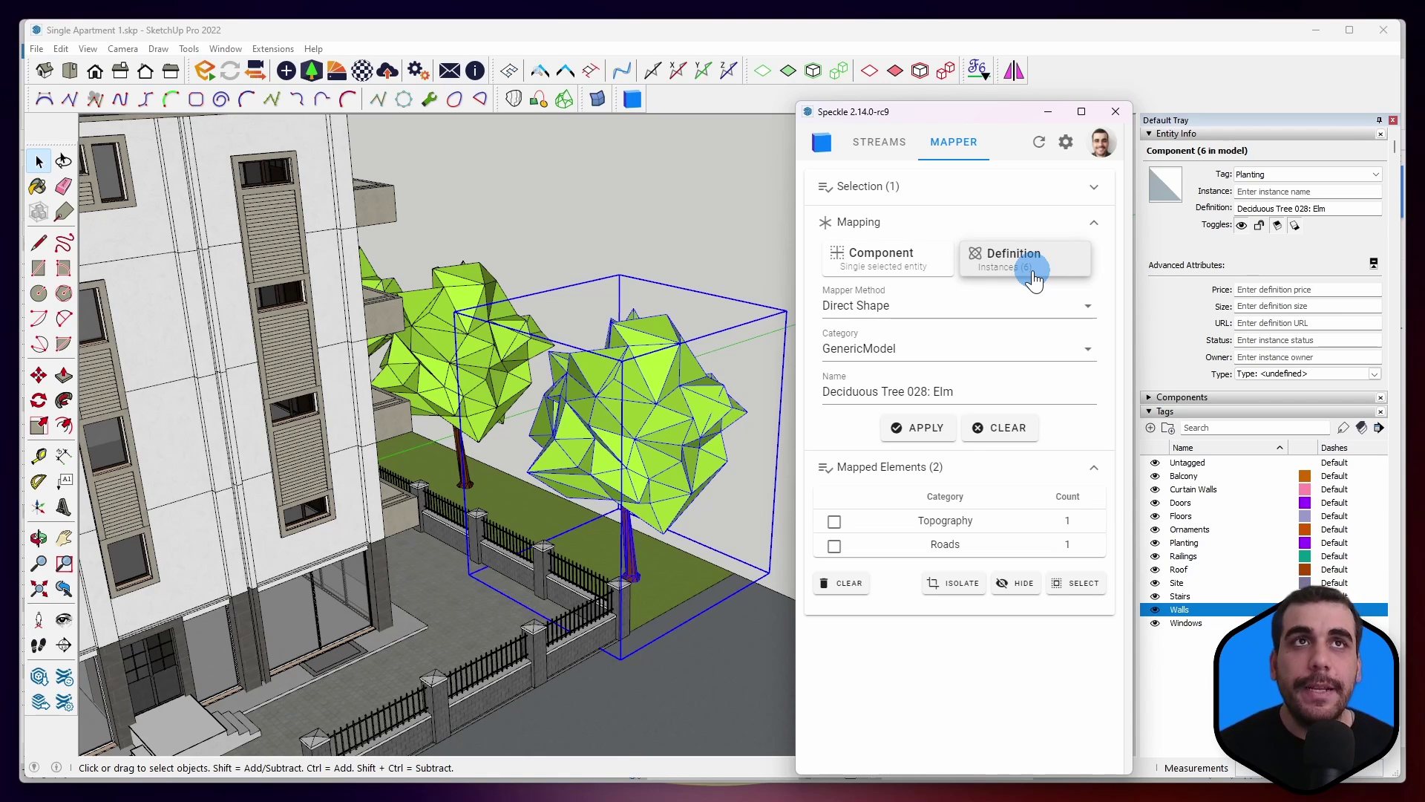
{"action": "left_click", "coordinate": [930, 345]}
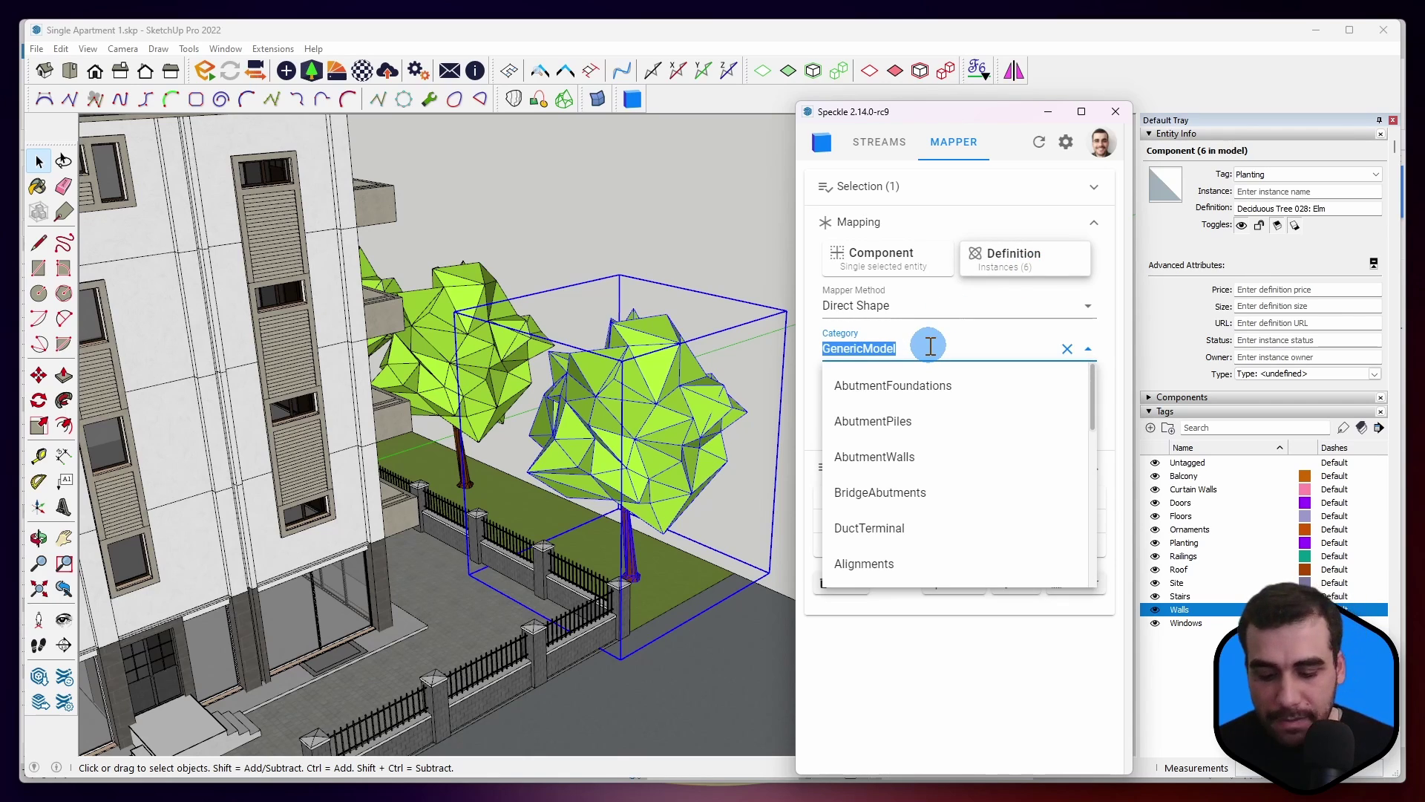
{"action": "type", "text": "plantin"}
{"action": "left_click", "coordinate": [887, 386]}
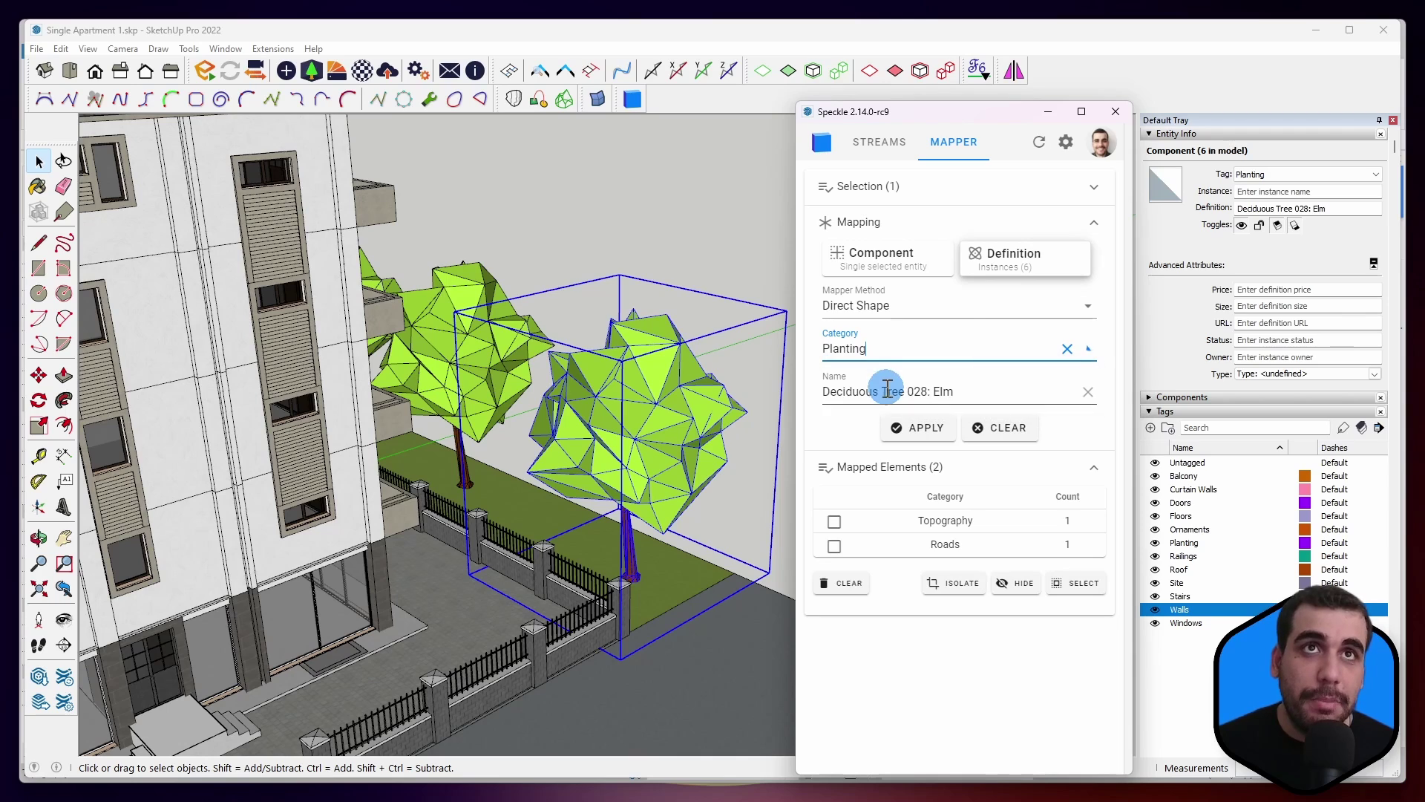
{"action": "left_click", "coordinate": [824, 393]}
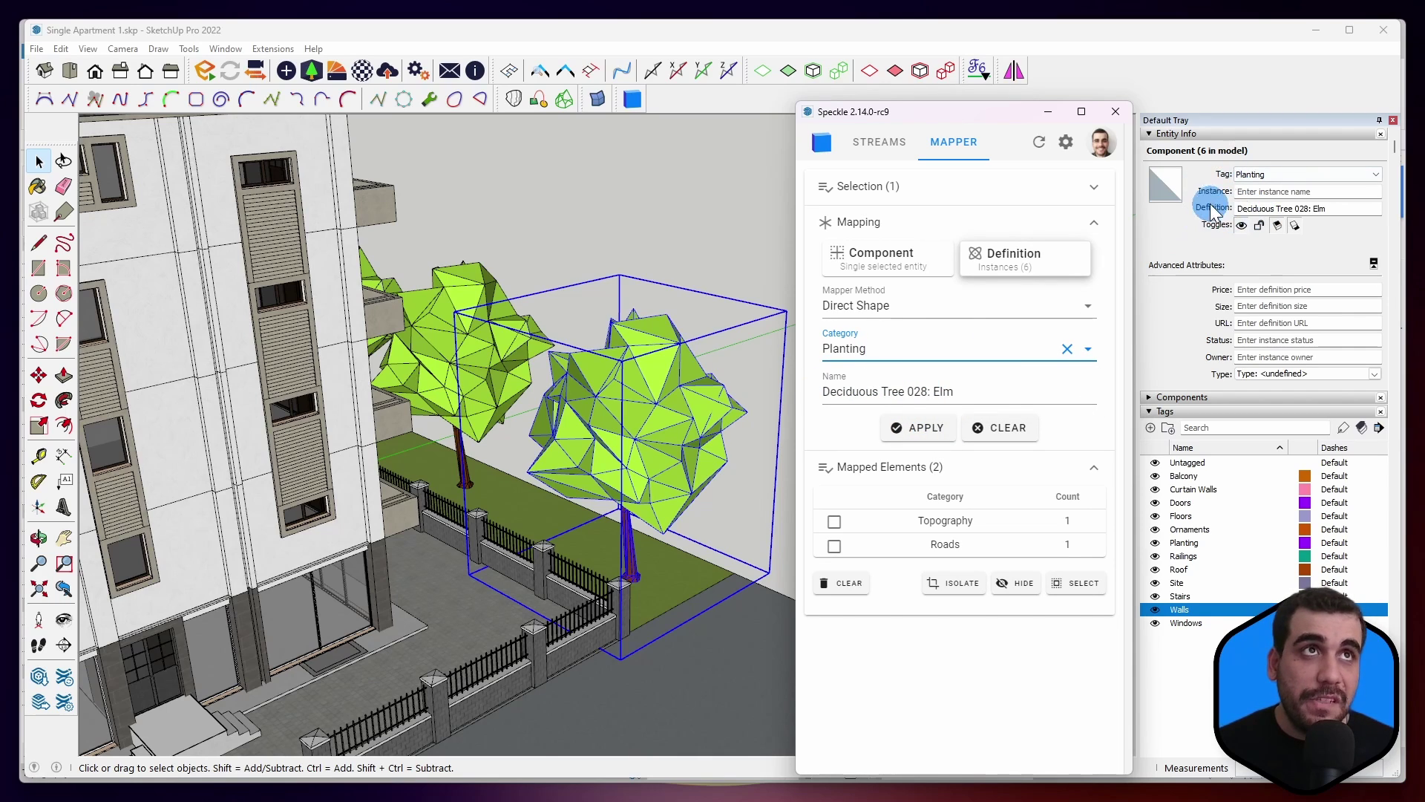
{"action": "left_click", "coordinate": [918, 428]}
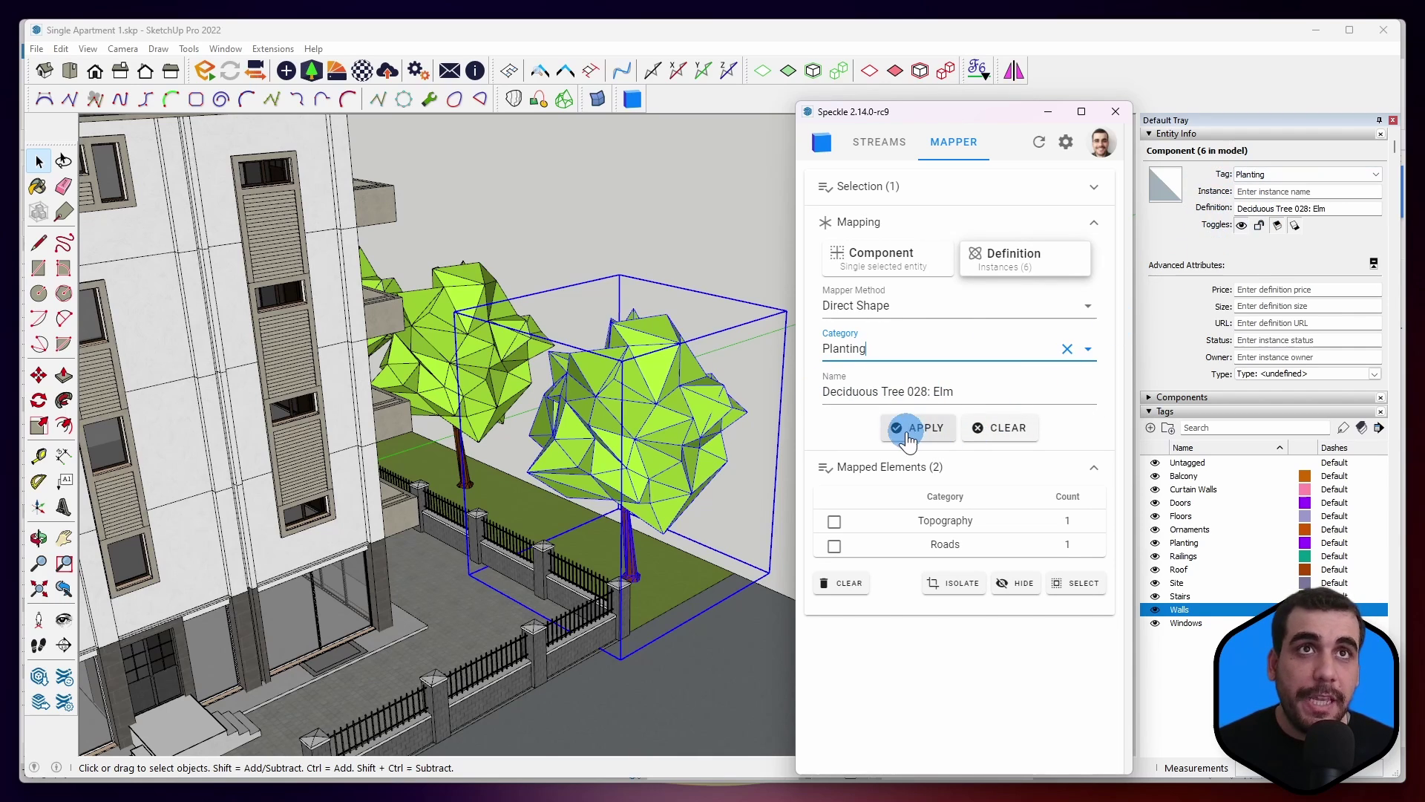
Step: Mark the Topography, Planting and Roads categories in the mapped elements and isolate them in the model
{"action": "left_click", "coordinate": [723, 306]}
{"action": "middle_click_drag", "start_coordinate": [724, 307], "coordinate": [427, 359]}
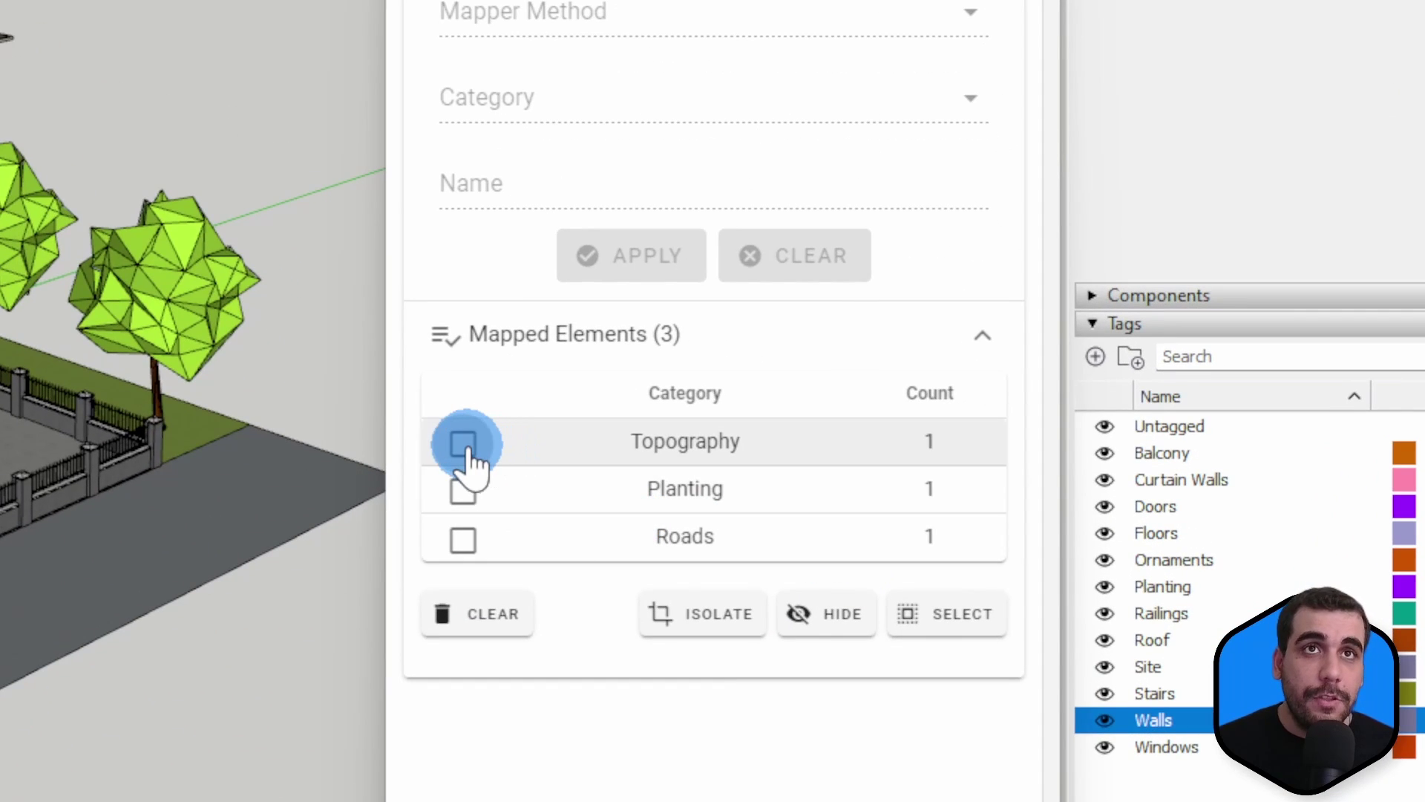
{"action": "left_click", "coordinate": [464, 445]}
{"action": "left_click", "coordinate": [463, 490]}
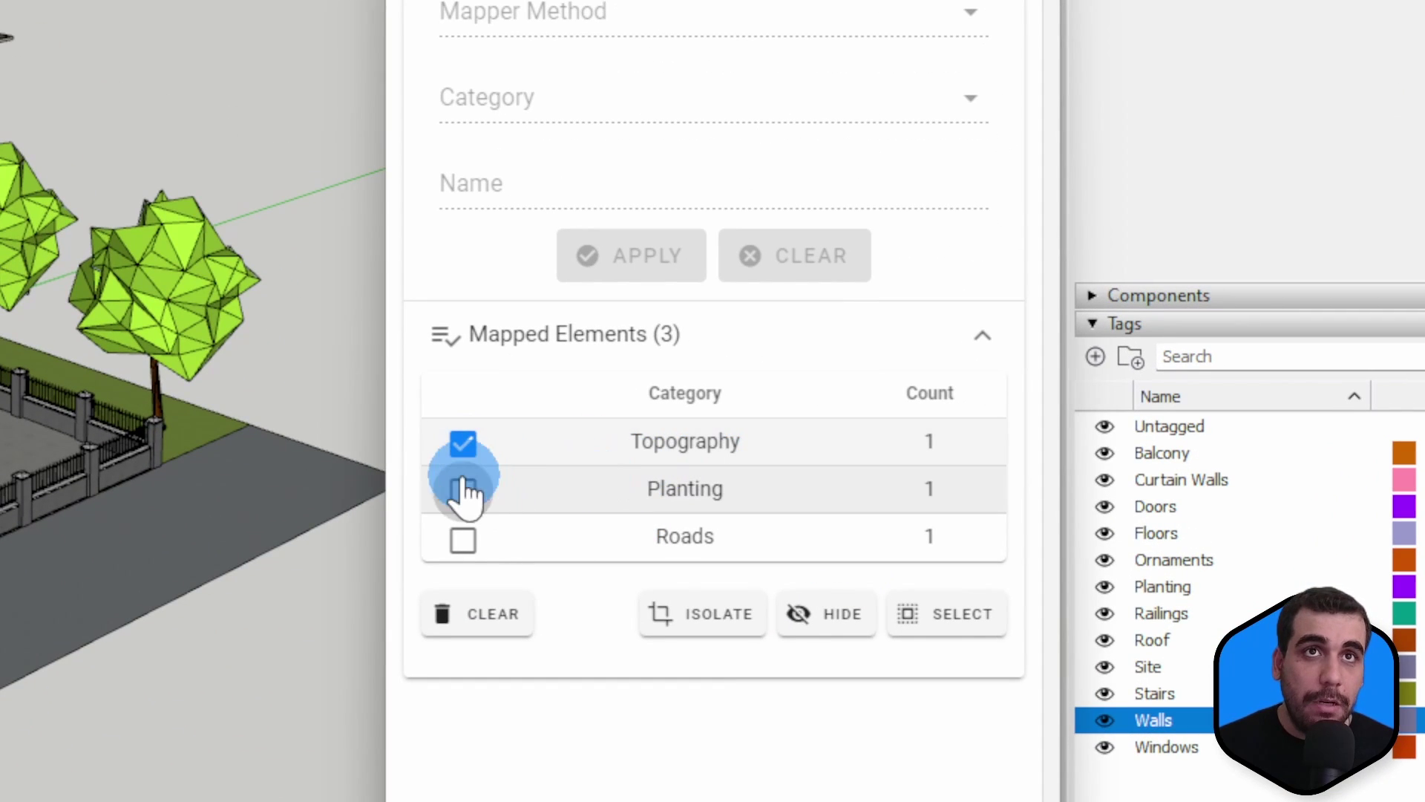
{"action": "left_click", "coordinate": [463, 538]}
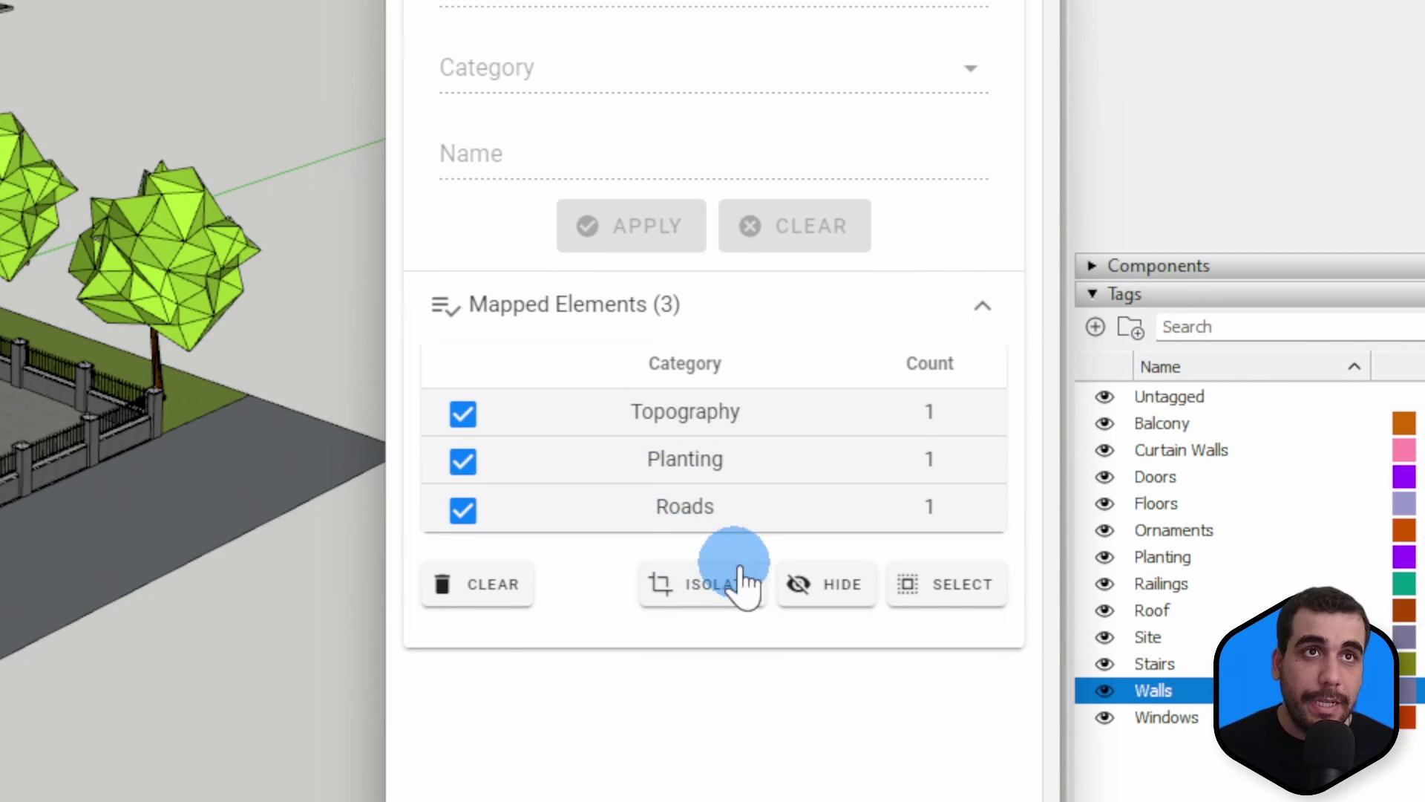
{"action": "left_click", "coordinate": [818, 615]}
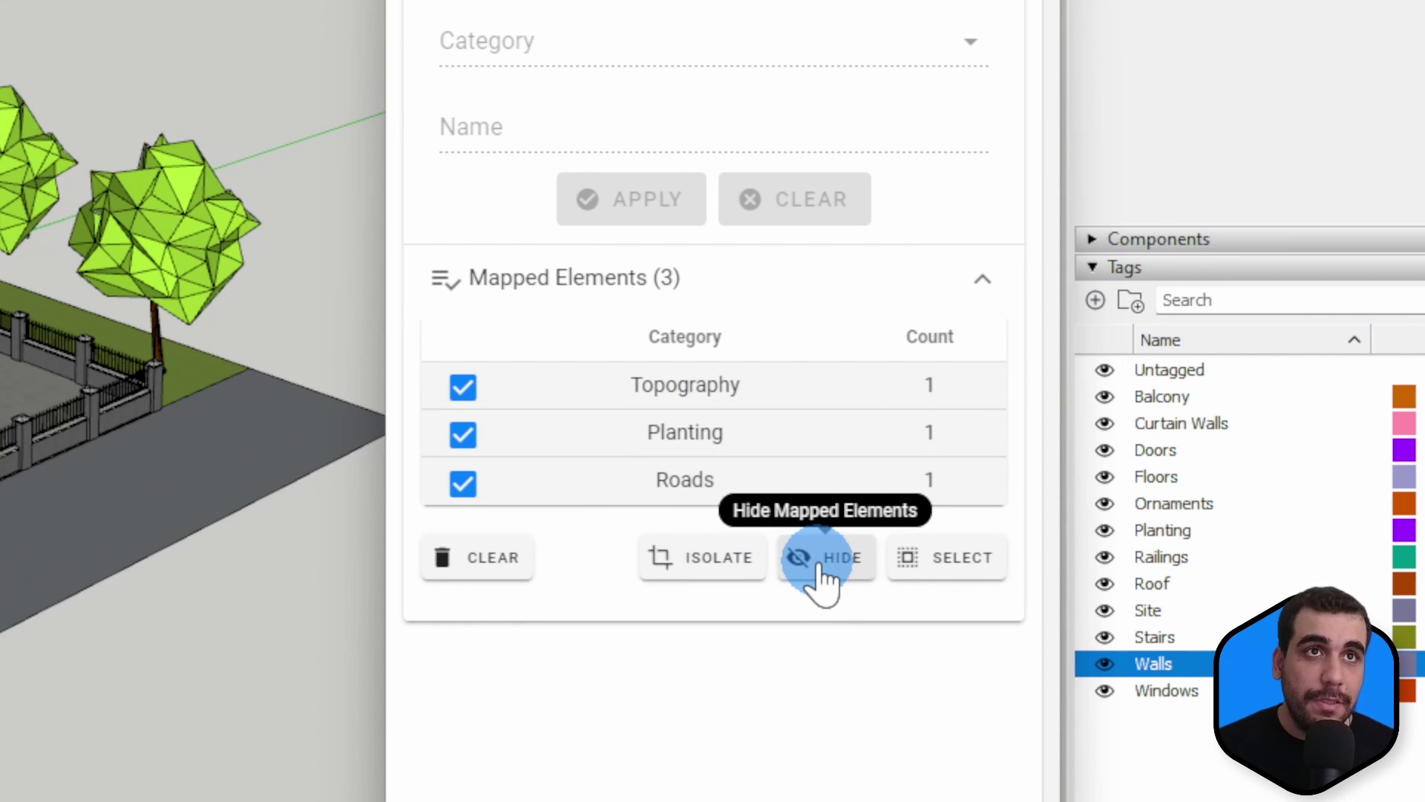
{"action": "left_click", "coordinate": [965, 558]}
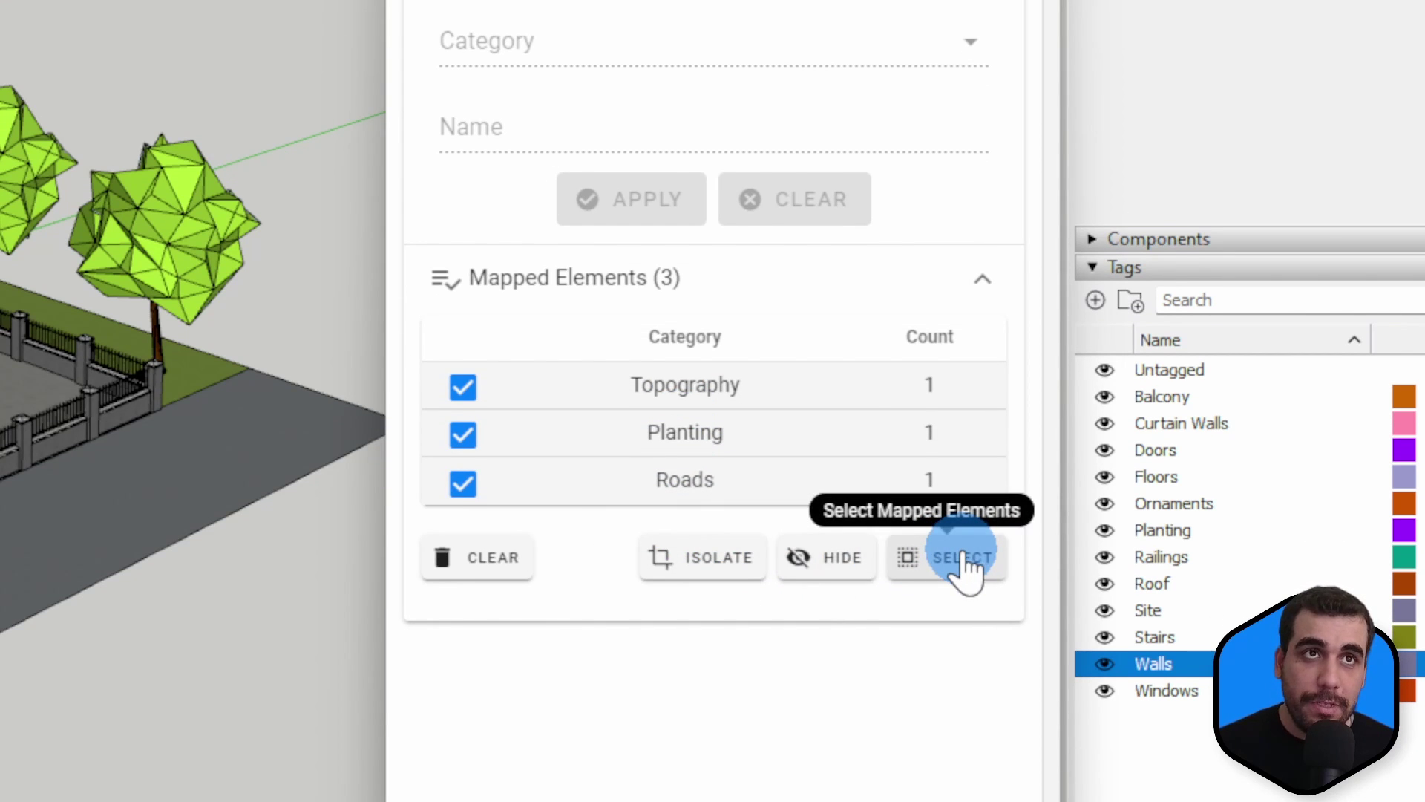
{"action": "left_click", "coordinate": [735, 566]}
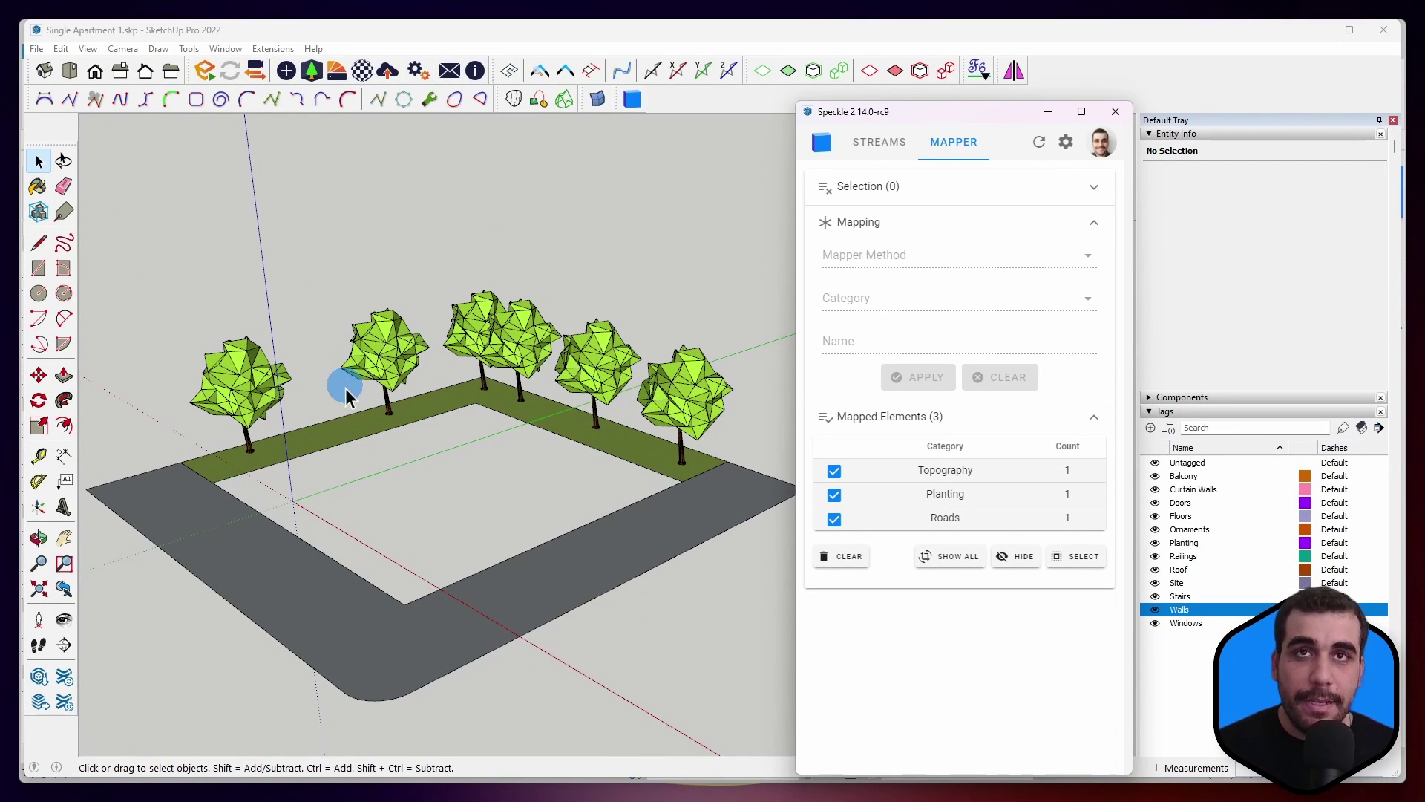
Step: Show the whole model again and hide the mapped Topography, Planting and Roads elements
{"action": "left_click", "coordinate": [947, 564]}
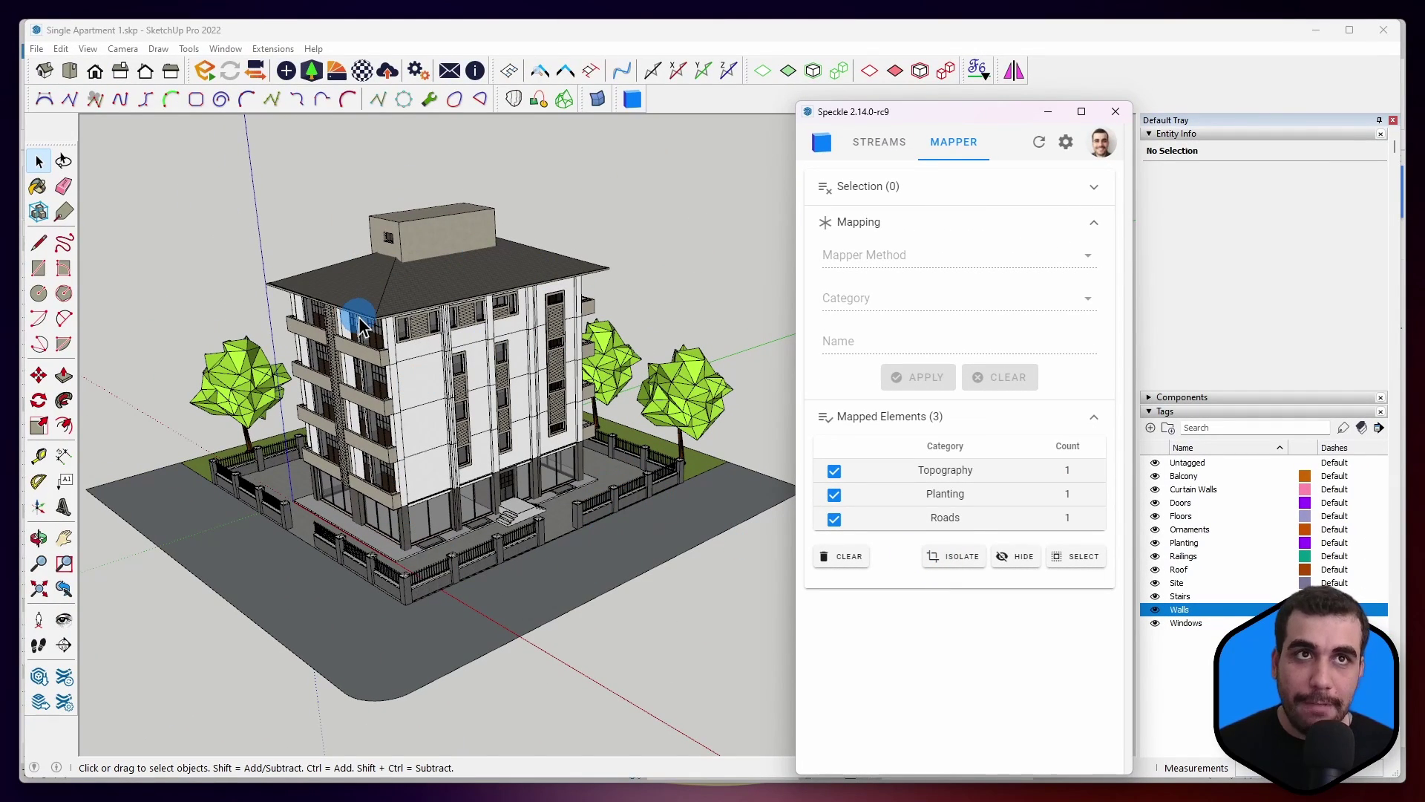
{"action": "left_click", "coordinate": [1016, 556]}
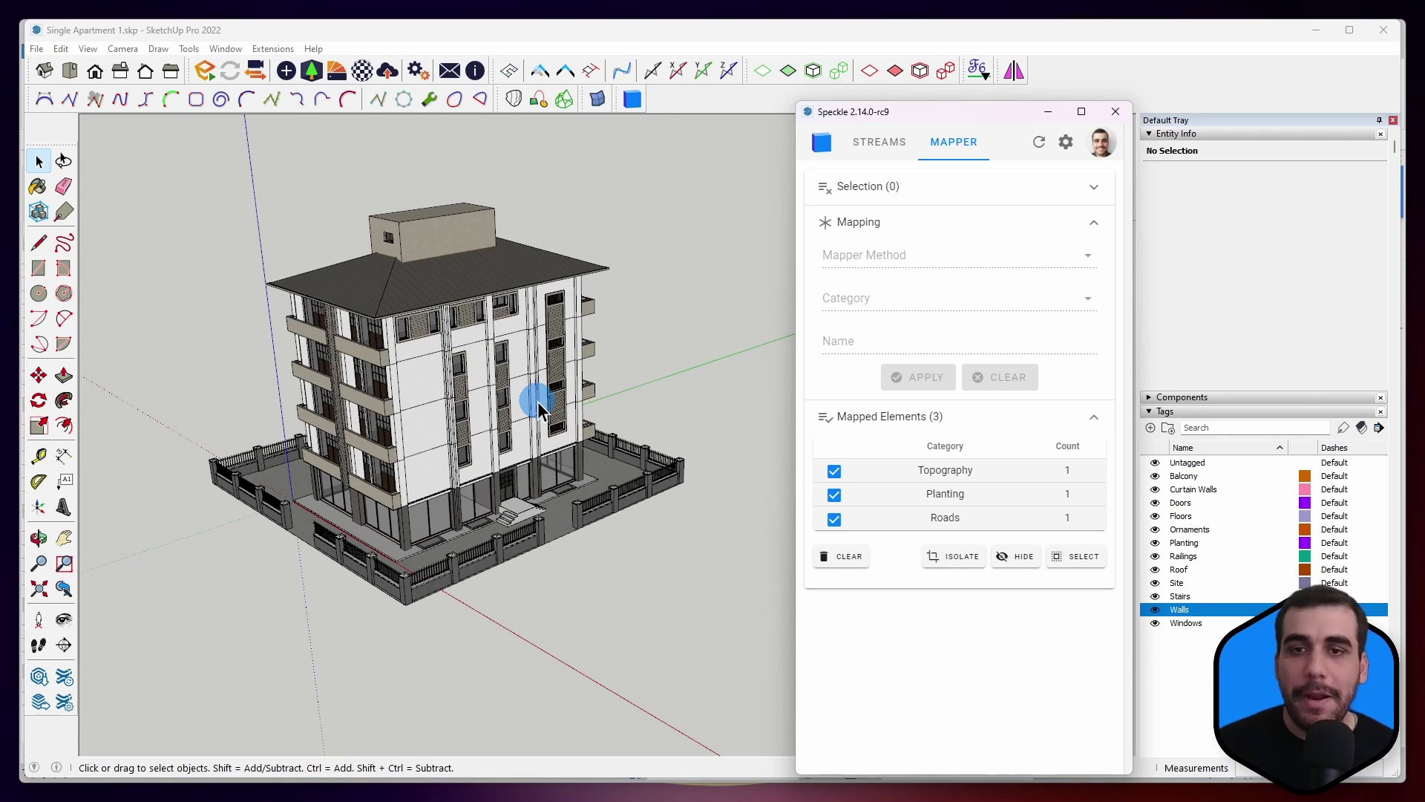
{"action": "scroll", "coordinate": [537, 402], "scroll_direction": "up", "scroll_amount": 2}
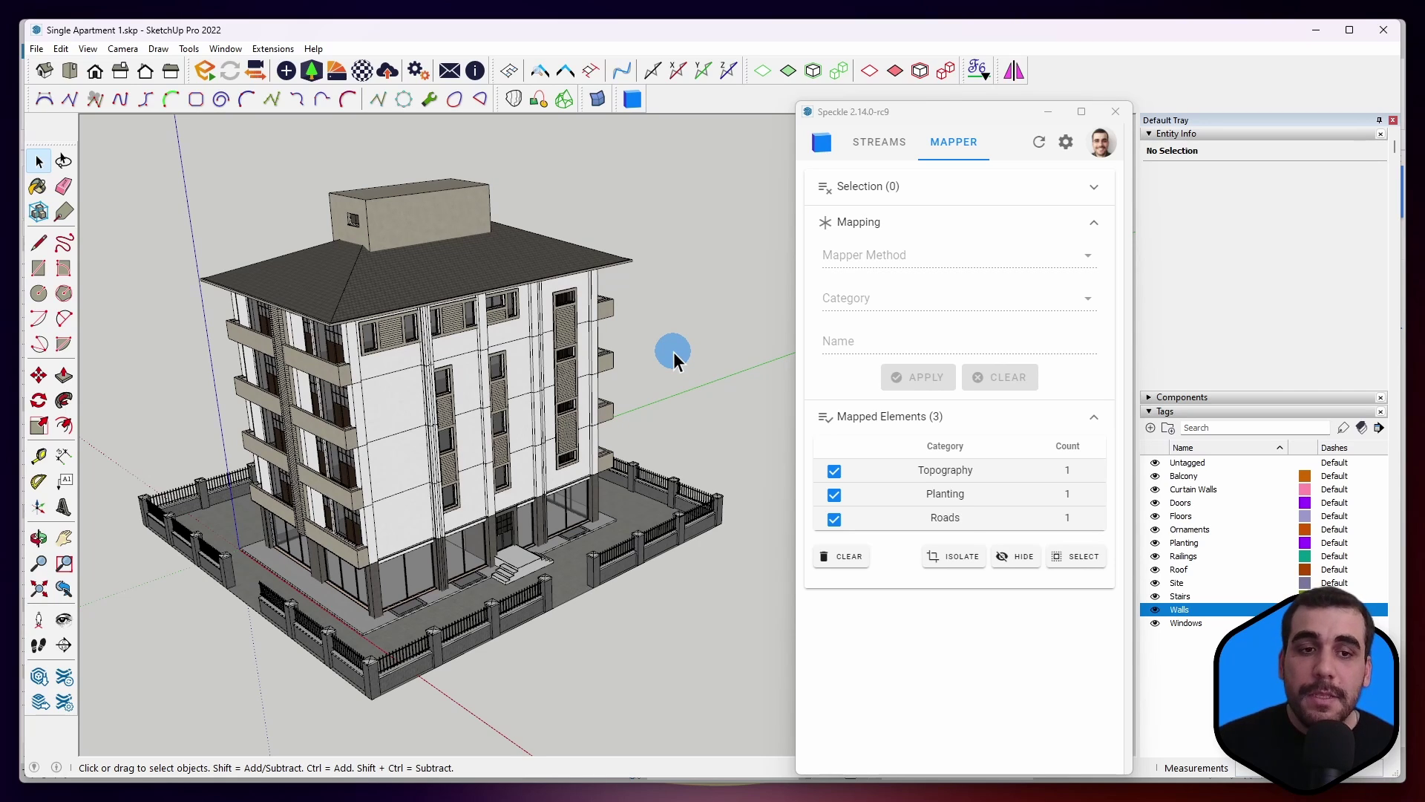
Step: Select the rooftop box's wall component and extend the selection to all elements sharing its Walls tag
{"action": "scroll", "coordinate": [391, 244], "scroll_direction": "up", "scroll_amount": 2}
{"action": "left_click", "coordinate": [393, 244]}
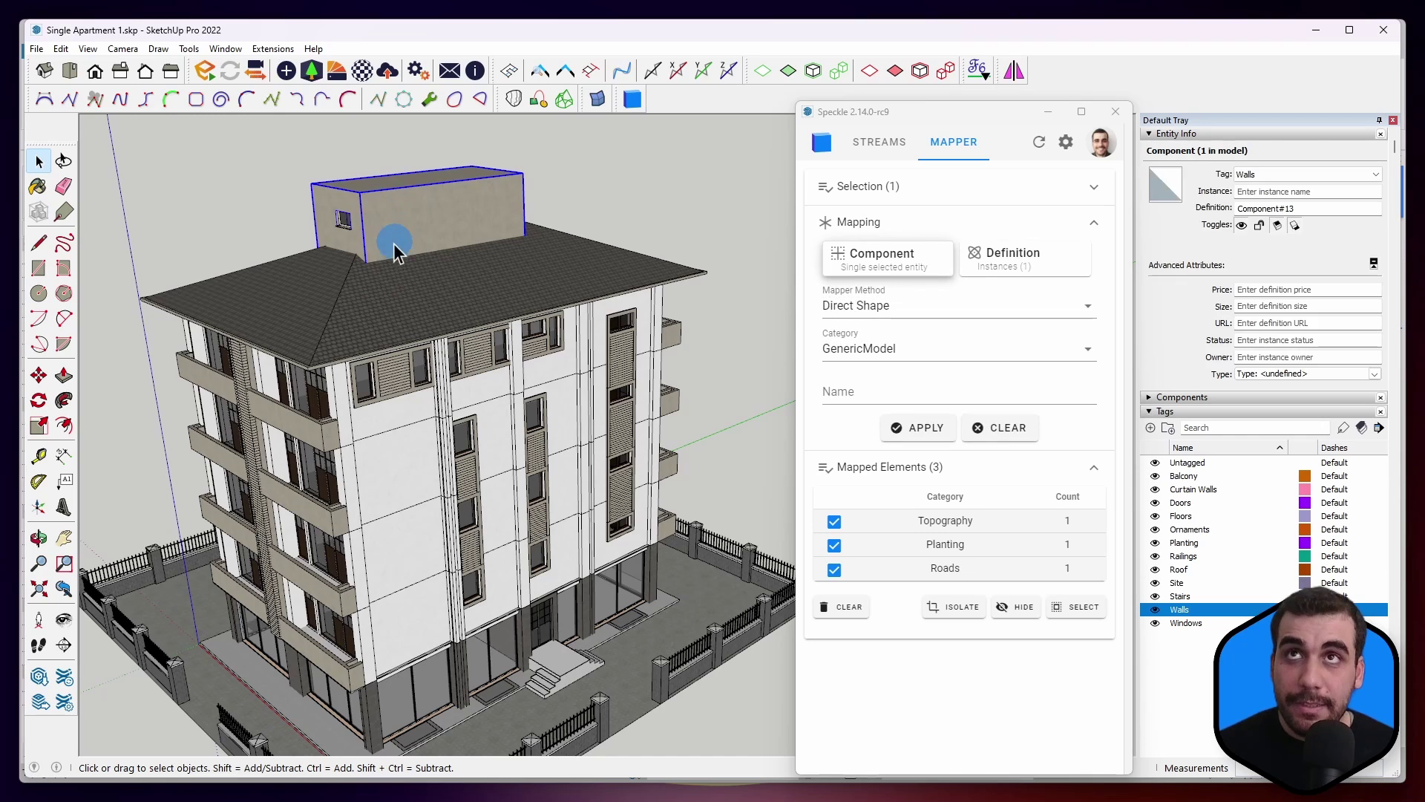
{"action": "scroll", "coordinate": [421, 230], "scroll_direction": "up", "scroll_amount": 2}
{"action": "right_click", "coordinate": [403, 209]}
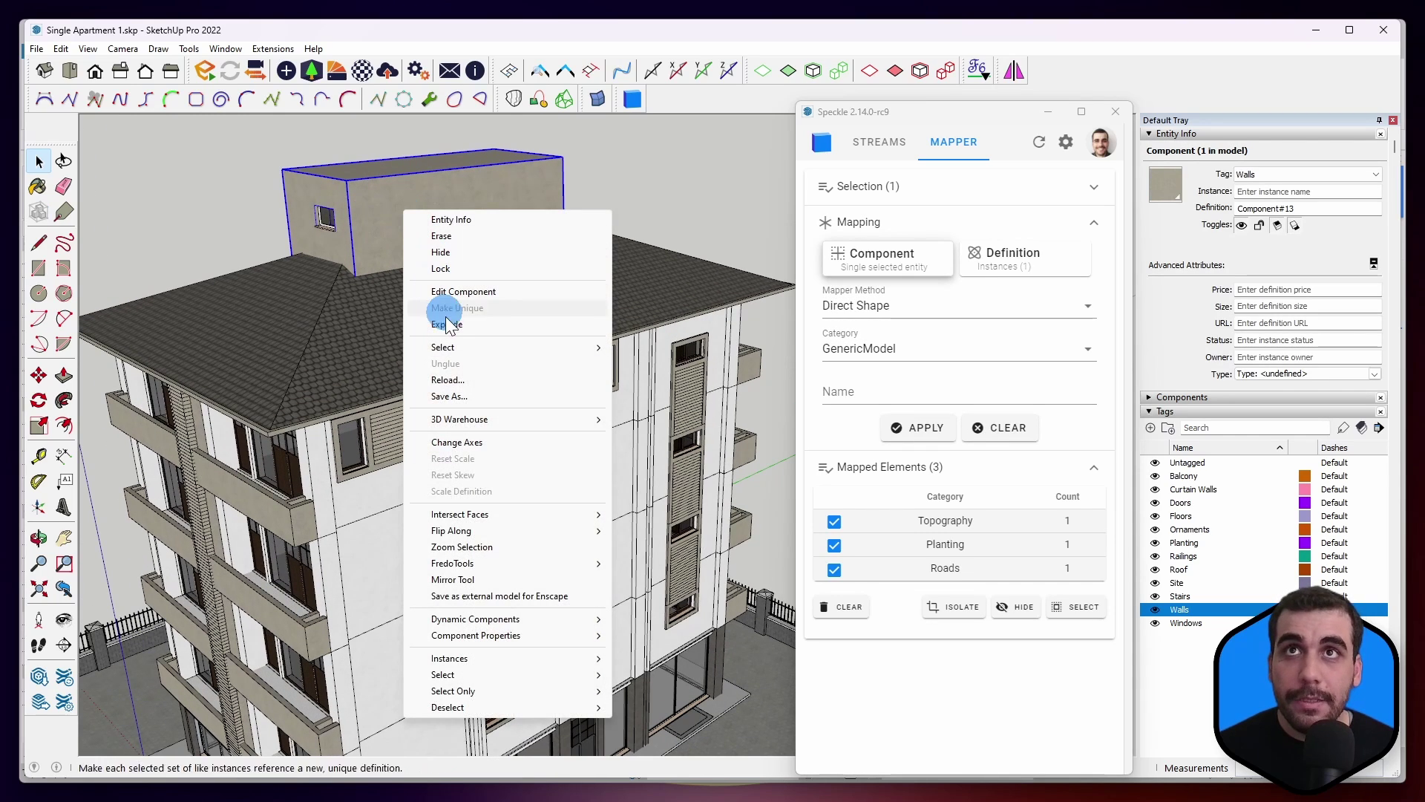
{"action": "mouse_move", "coordinate": [448, 349]}
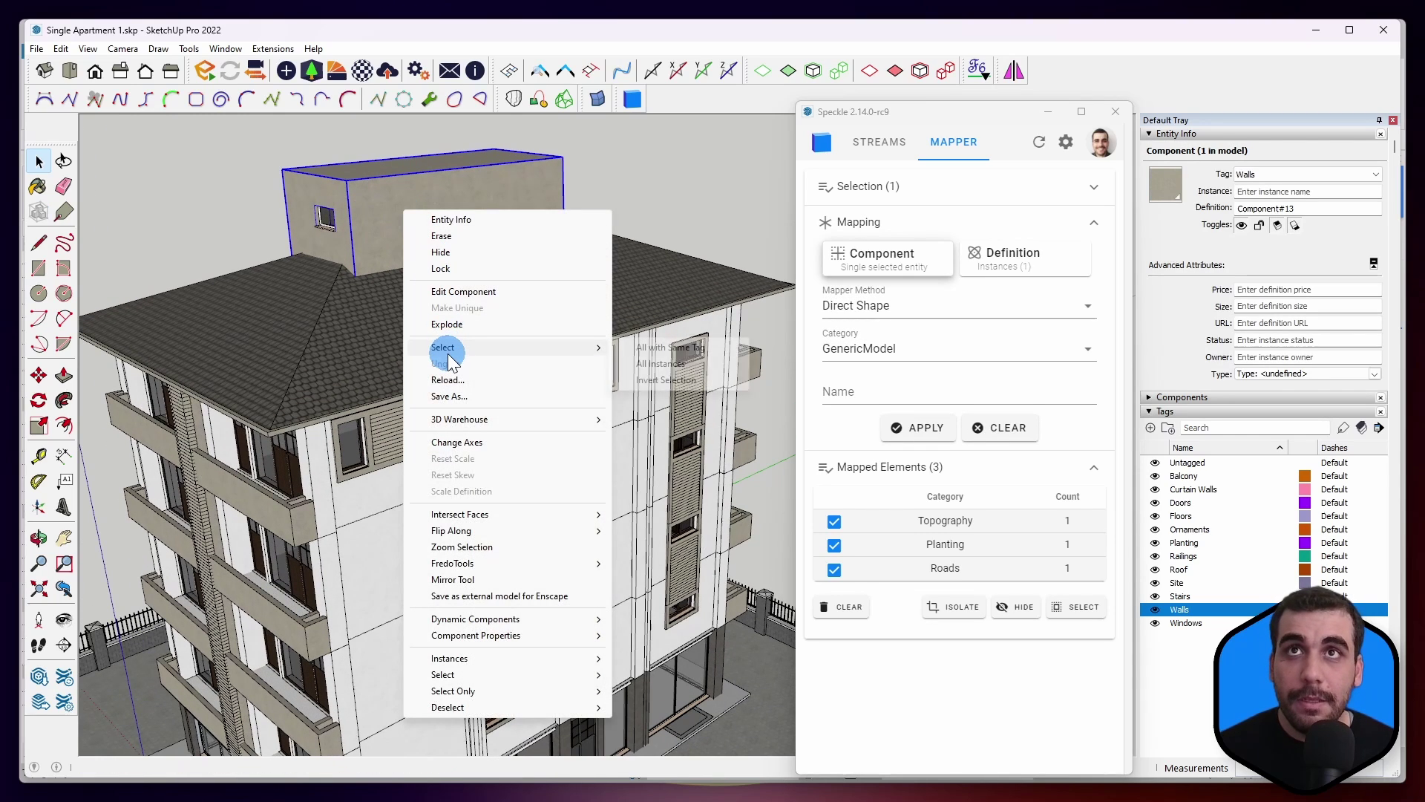
{"action": "left_click", "coordinate": [653, 363]}
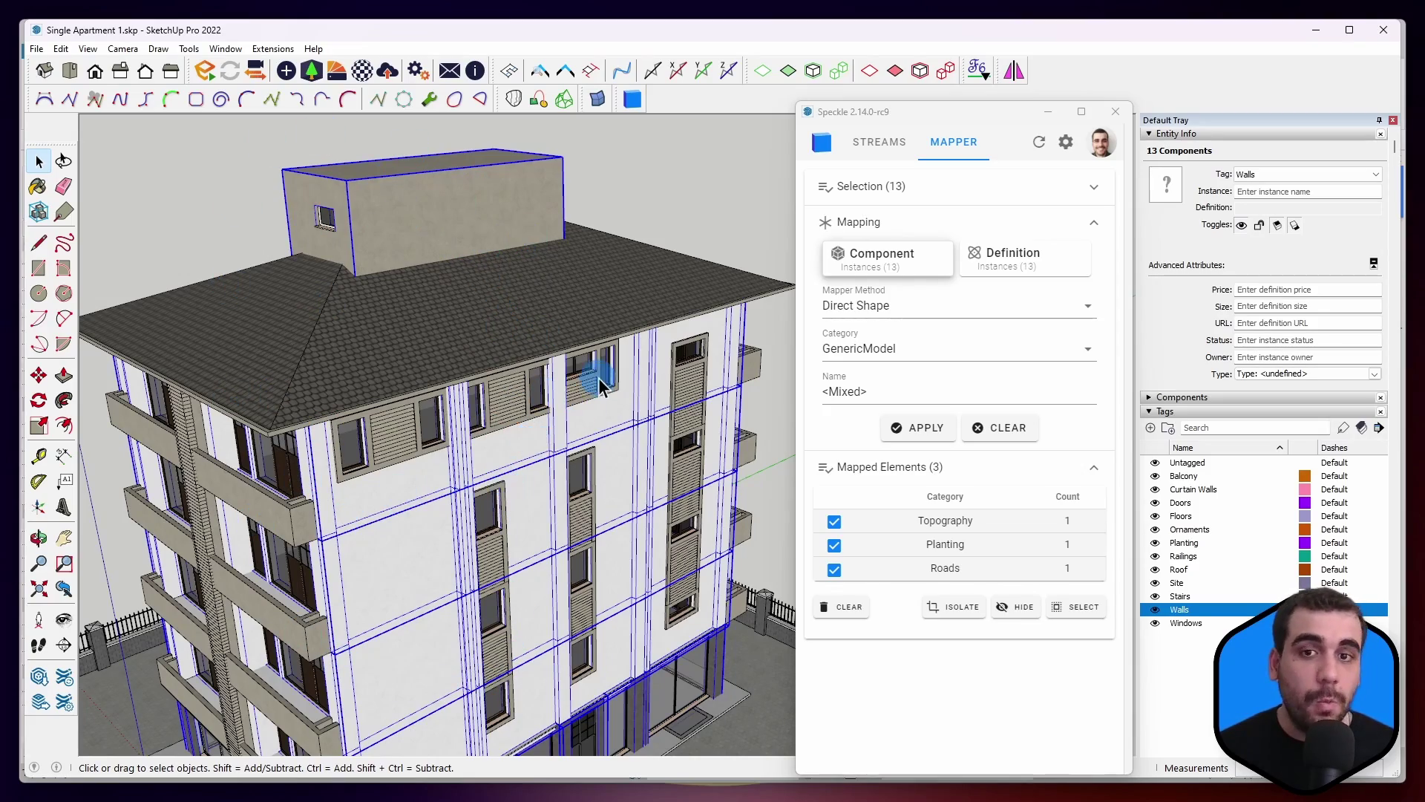
Step: Add the façade's balcony and ornament groups to the wall selection and extend it to all elements sharing their tags
{"action": "scroll", "coordinate": [599, 386], "scroll_direction": "down", "scroll_amount": 3}
{"action": "mouse_move", "coordinate": [543, 420]}
{"action": "middle_mouse_down"}
{"action": "mouse_move", "coordinate": [420, 439]}
{"action": "mouse_move", "coordinate": [415, 548]}
{"action": "middle_mouse_up"}
{"action": "scroll", "coordinate": [424, 455], "scroll_direction": "up", "scroll_amount": 5}
{"action": "scroll", "coordinate": [447, 462], "scroll_direction": "up", "scroll_amount": 2}
{"action": "left_click", "coordinate": [395, 575], "text": "shift"}
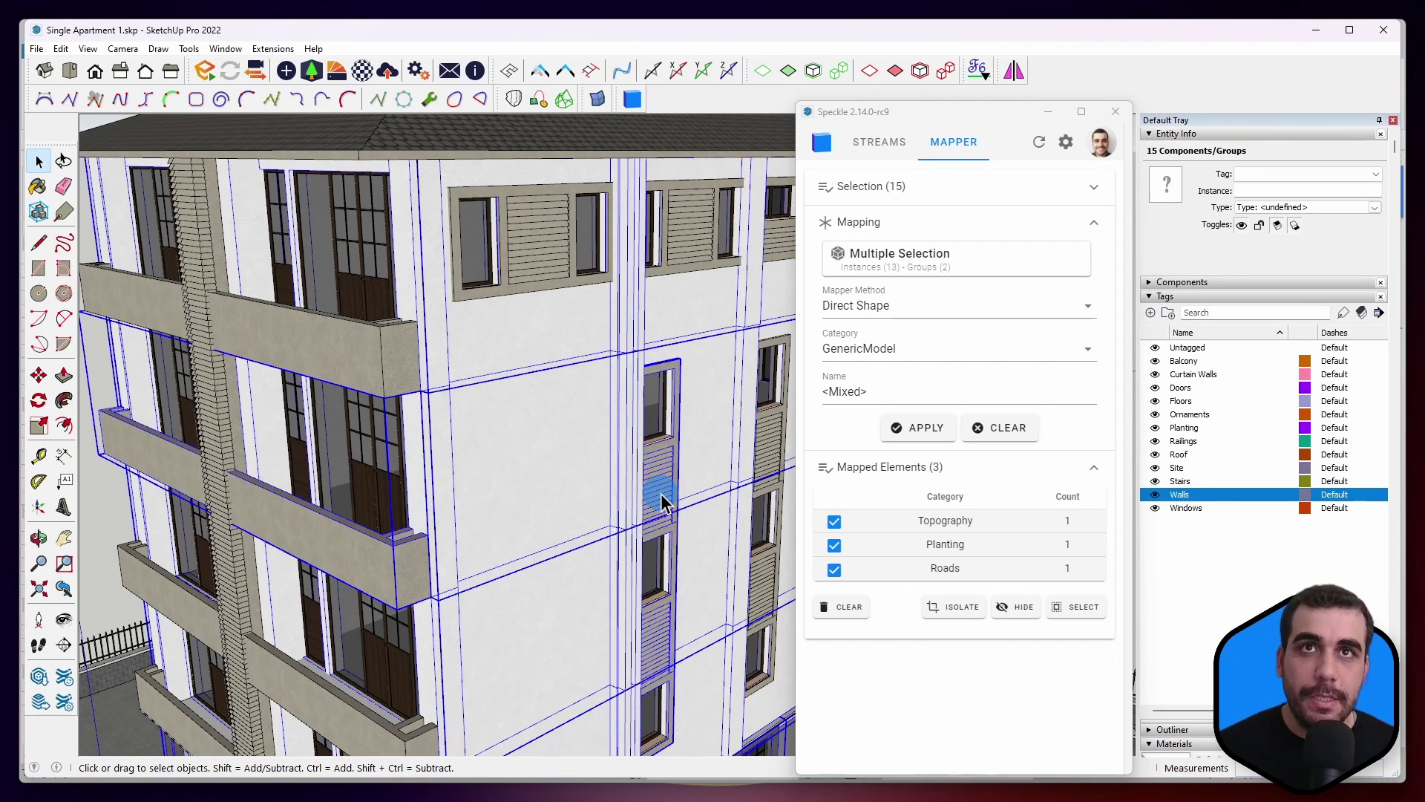
{"action": "right_click", "coordinate": [529, 470]}
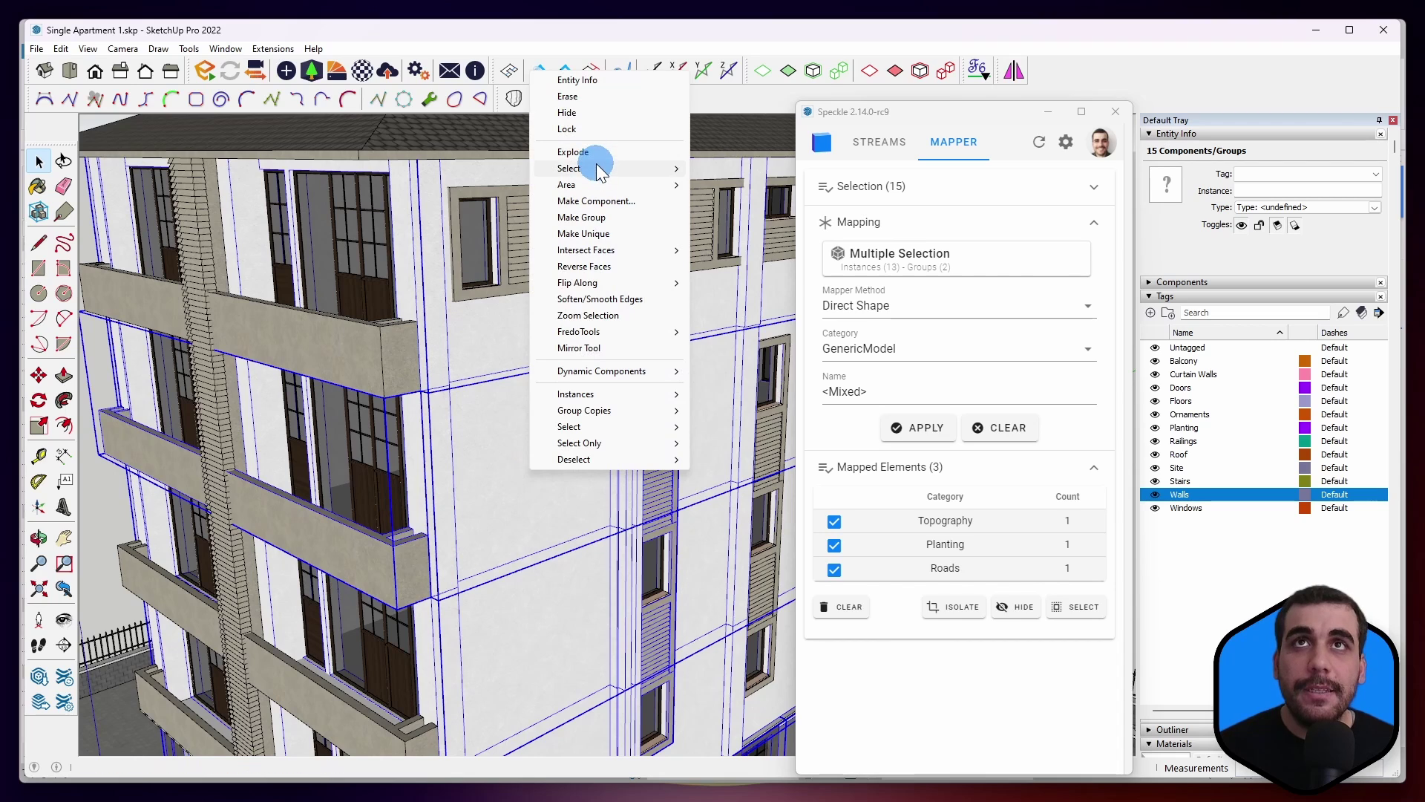
{"action": "mouse_move", "coordinate": [595, 168]}
{"action": "left_click", "coordinate": [749, 217]}
{"action": "scroll", "coordinate": [461, 429], "scroll_direction": "down", "scroll_amount": 3}
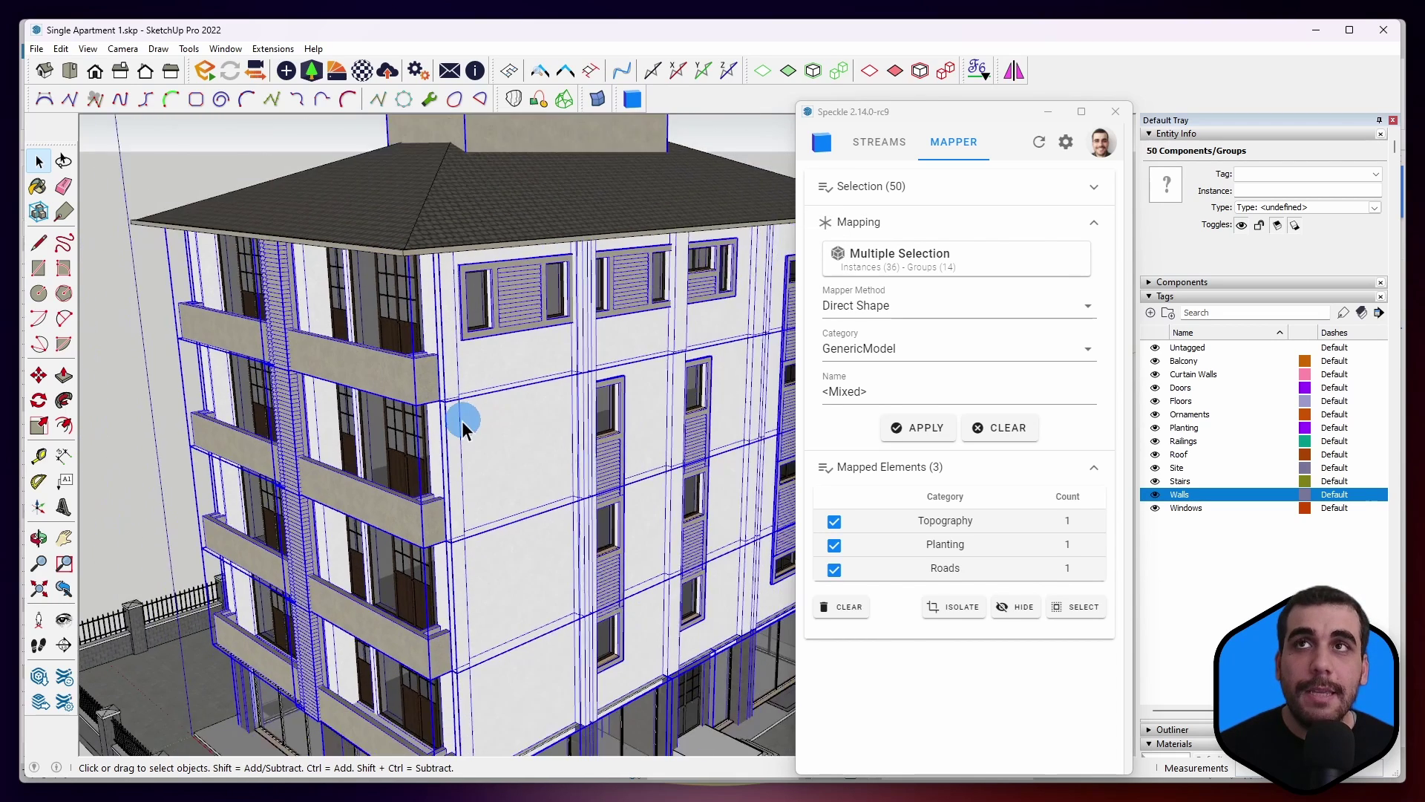
{"action": "scroll", "coordinate": [462, 429], "scroll_direction": "down", "scroll_amount": 2}
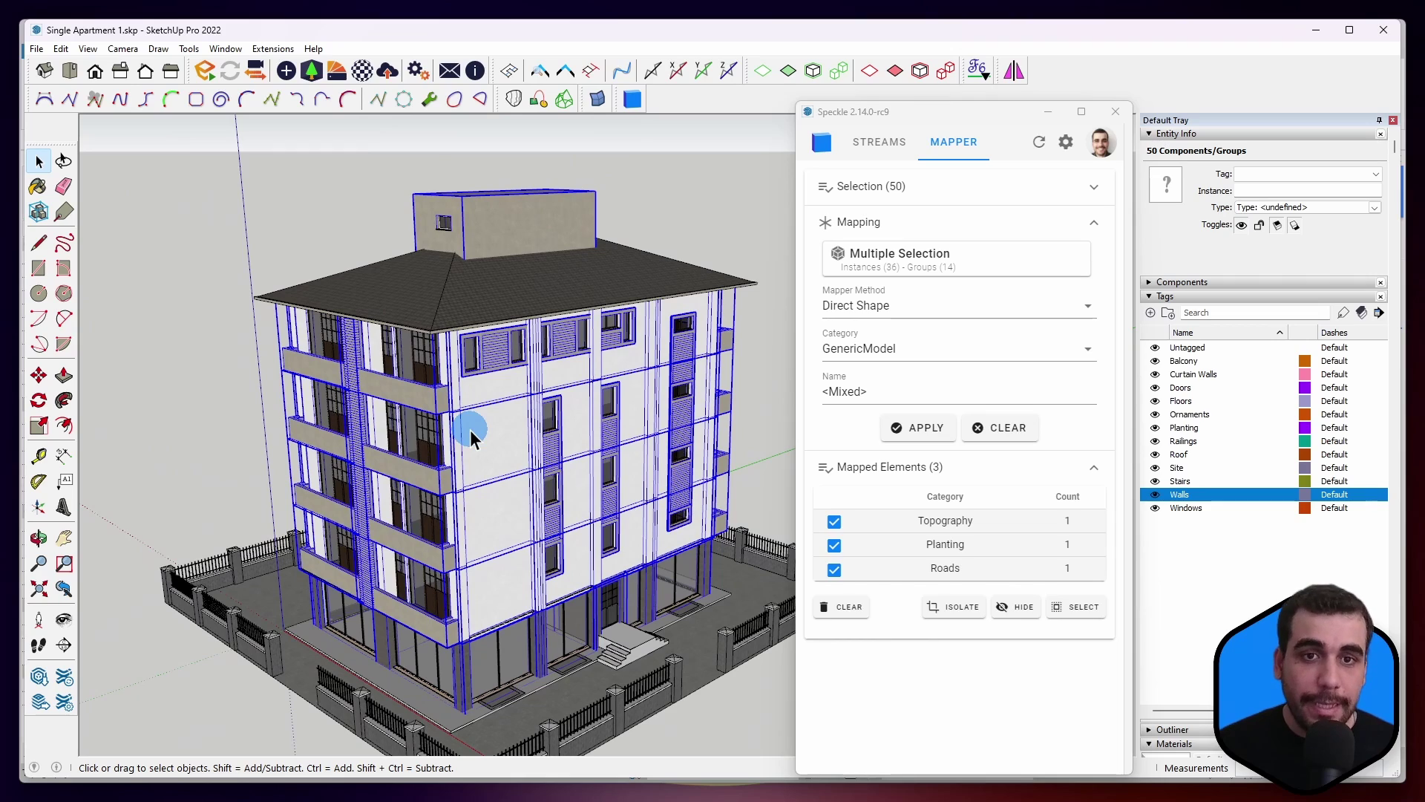
Step: Apply a Direct Shape mapping with the Walls category to the selected wall, balcony and ornament elements
{"action": "left_click", "coordinate": [907, 347]}
{"action": "type", "text": "walls"}
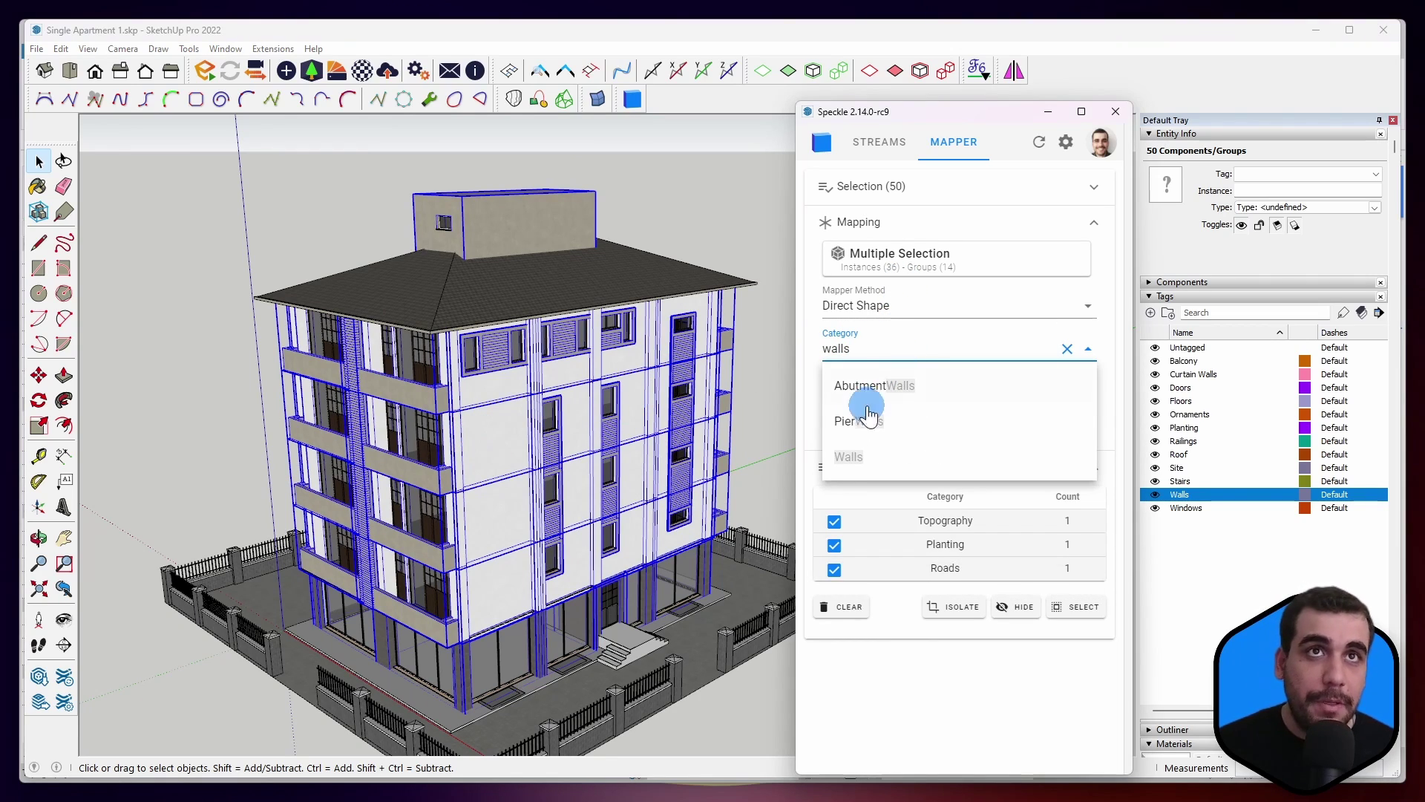
{"action": "left_click", "coordinate": [847, 456]}
{"action": "left_click", "coordinate": [920, 428]}
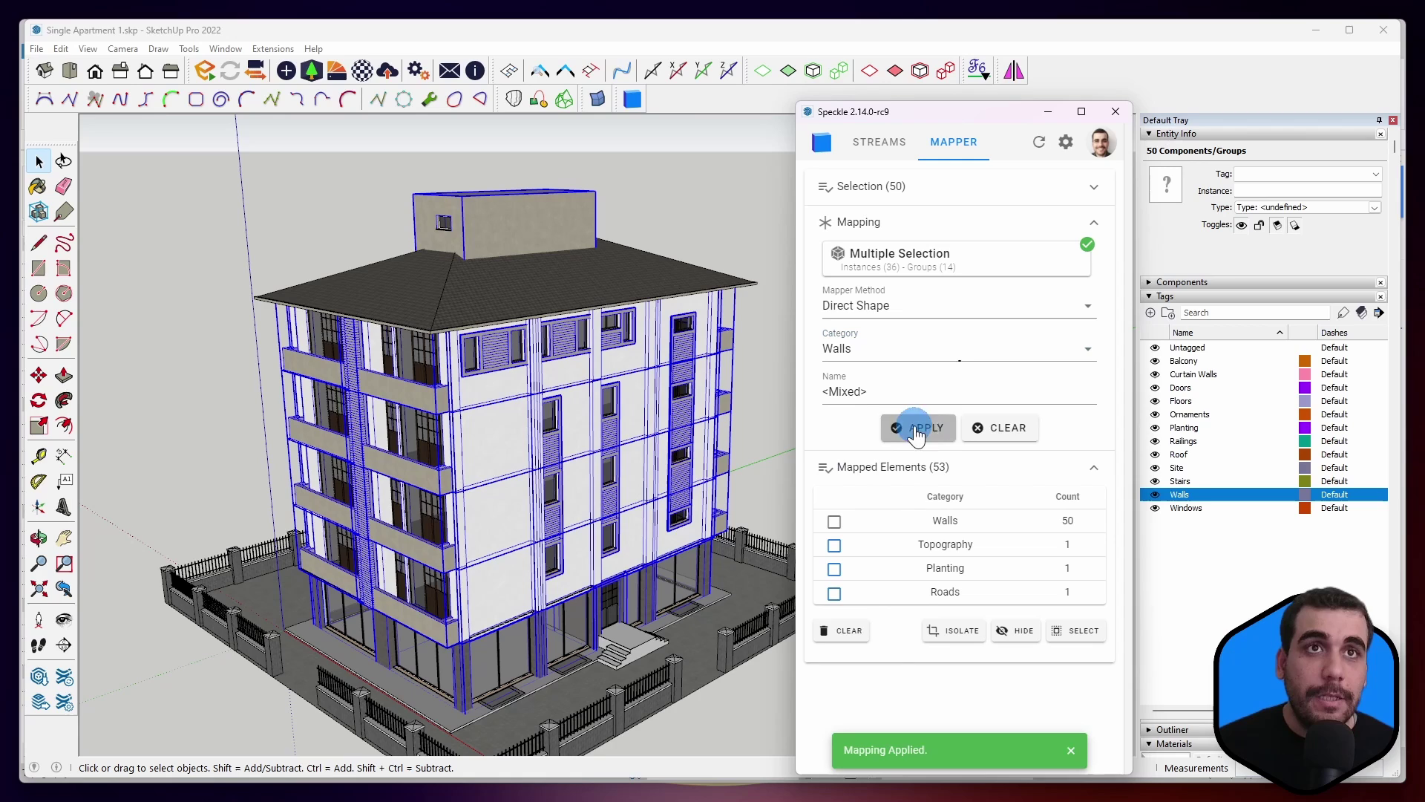
Step: Clear the selection and hide the mapped Walls elements in the model
{"action": "left_click", "coordinate": [782, 412]}
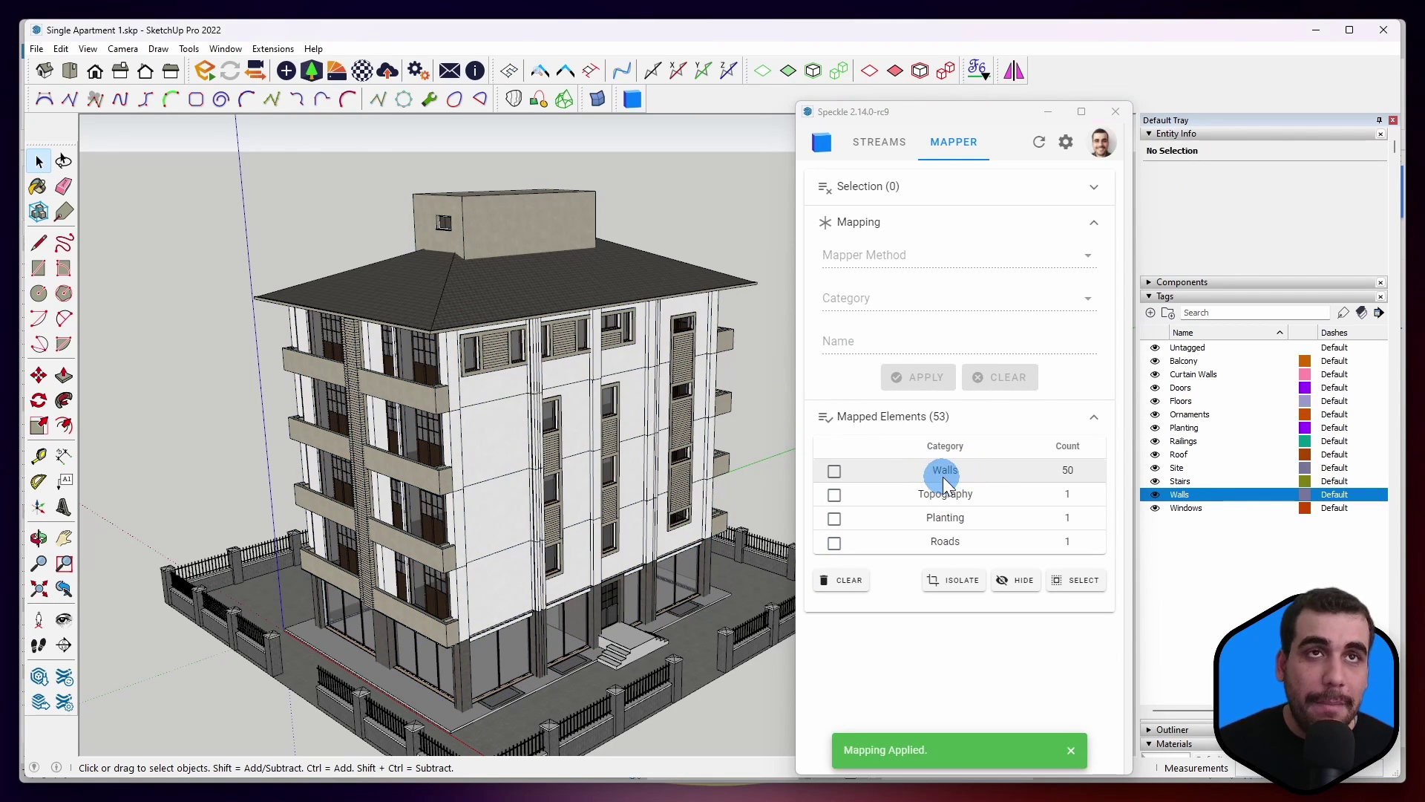
{"action": "left_click", "coordinate": [834, 471]}
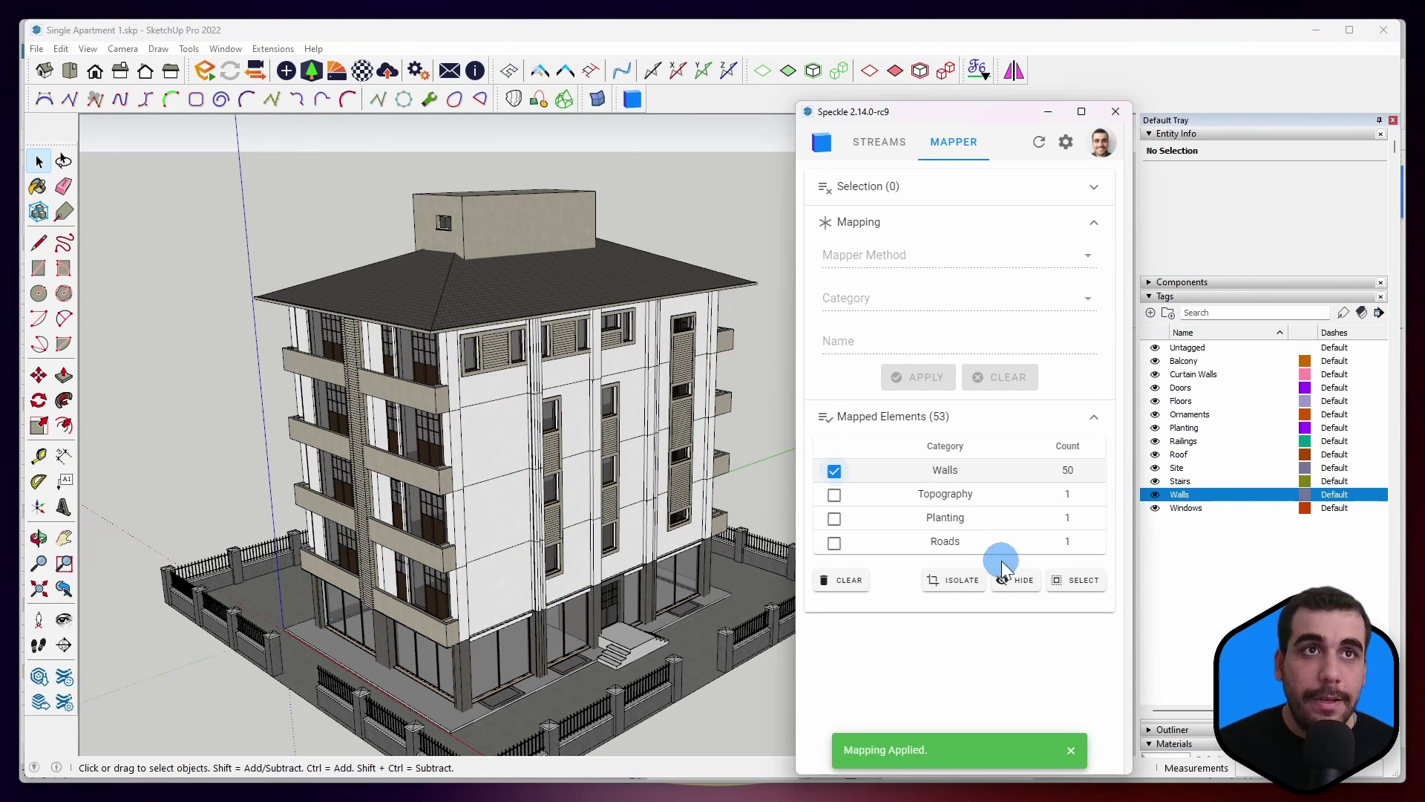
{"action": "left_click", "coordinate": [1010, 583]}
Step: Select a window component on the top floor and extend the selection to all elements sharing its Windows tag
{"action": "middle_click_drag", "start_coordinate": [512, 435], "coordinate": [486, 408]}
{"action": "scroll", "coordinate": [520, 397], "scroll_direction": "up", "scroll_amount": 5}
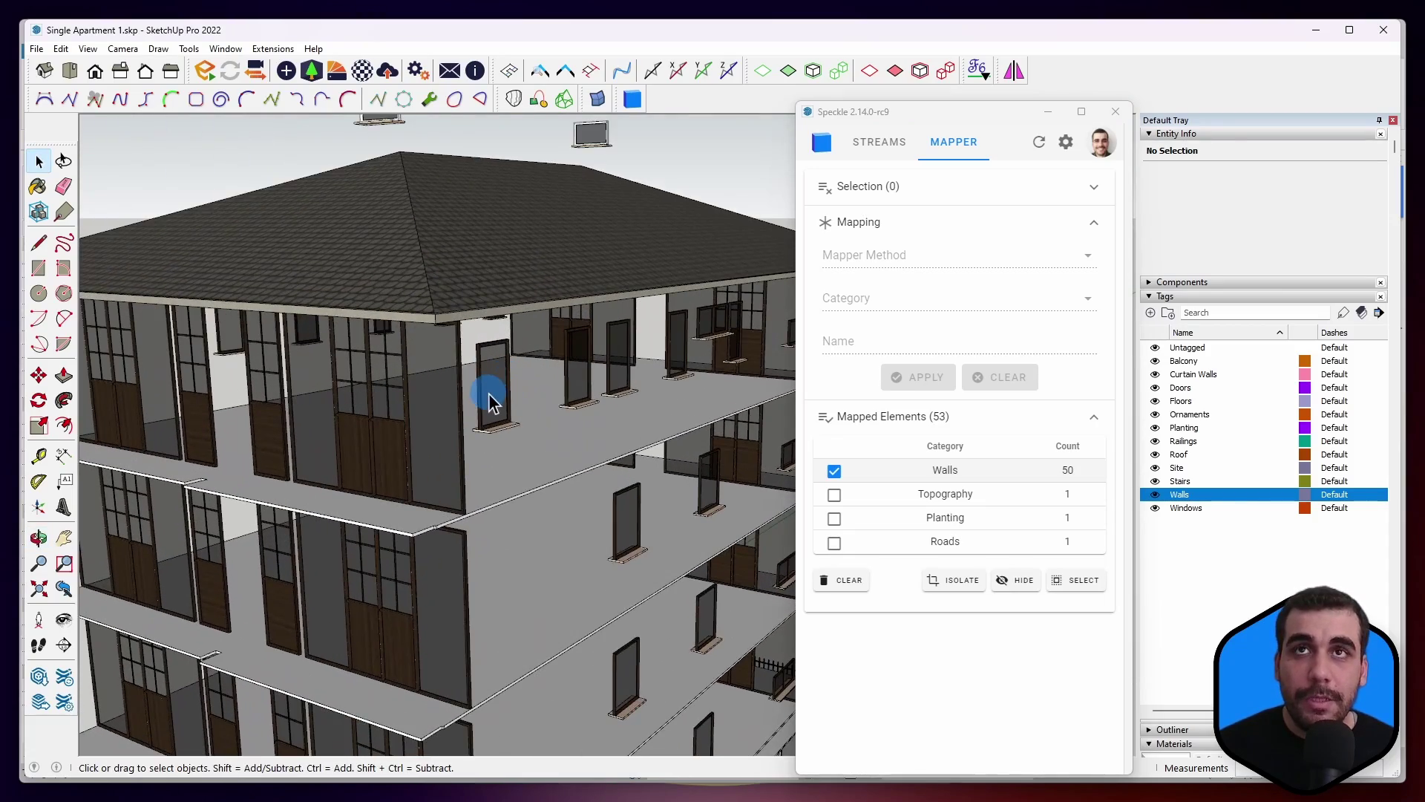
{"action": "left_click", "coordinate": [486, 397]}
{"action": "scroll", "coordinate": [414, 405], "scroll_direction": "down", "scroll_amount": 3}
{"action": "scroll", "coordinate": [356, 364], "scroll_direction": "up", "scroll_amount": 3}
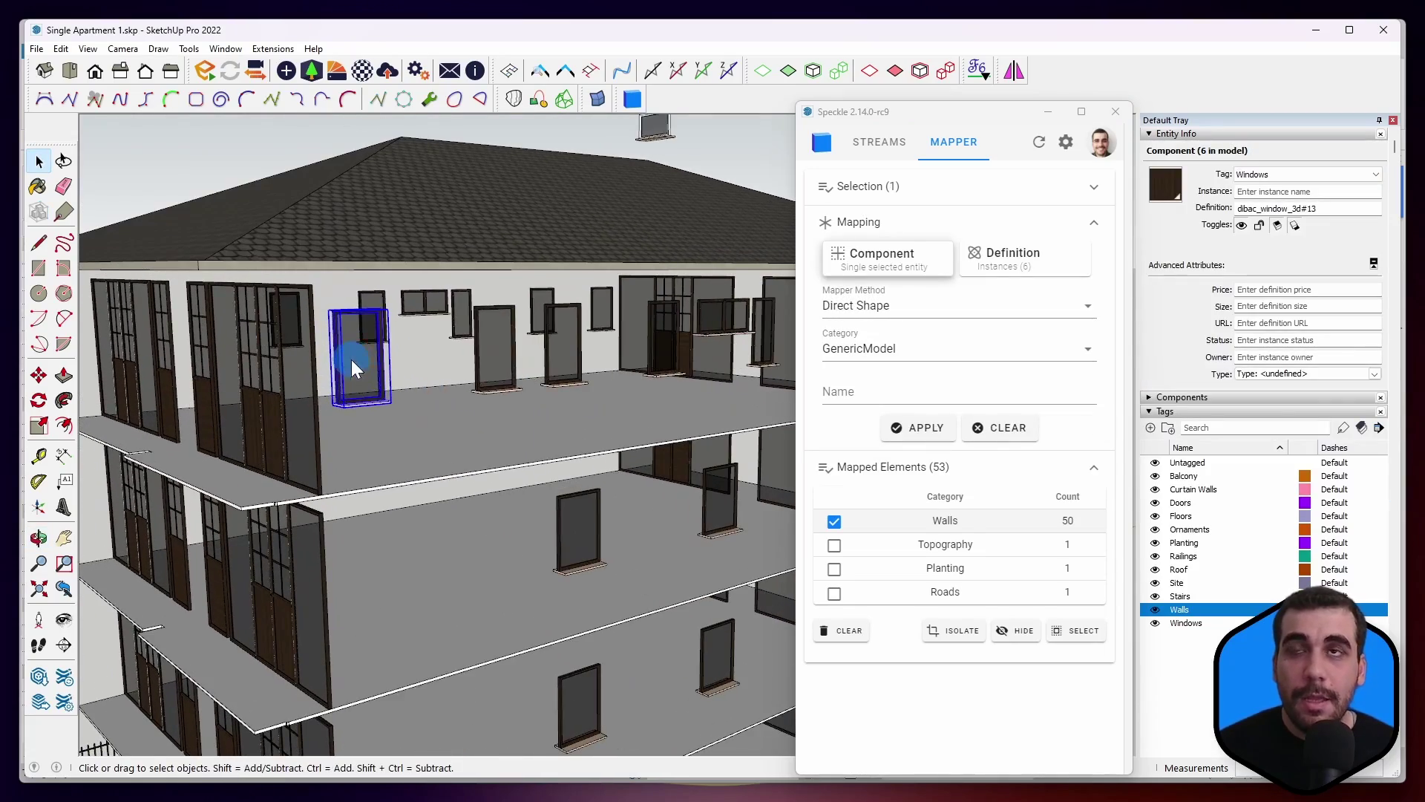
{"action": "right_click", "coordinate": [351, 359]}
{"action": "mouse_move", "coordinate": [467, 420]}
{"action": "left_click", "coordinate": [629, 431]}
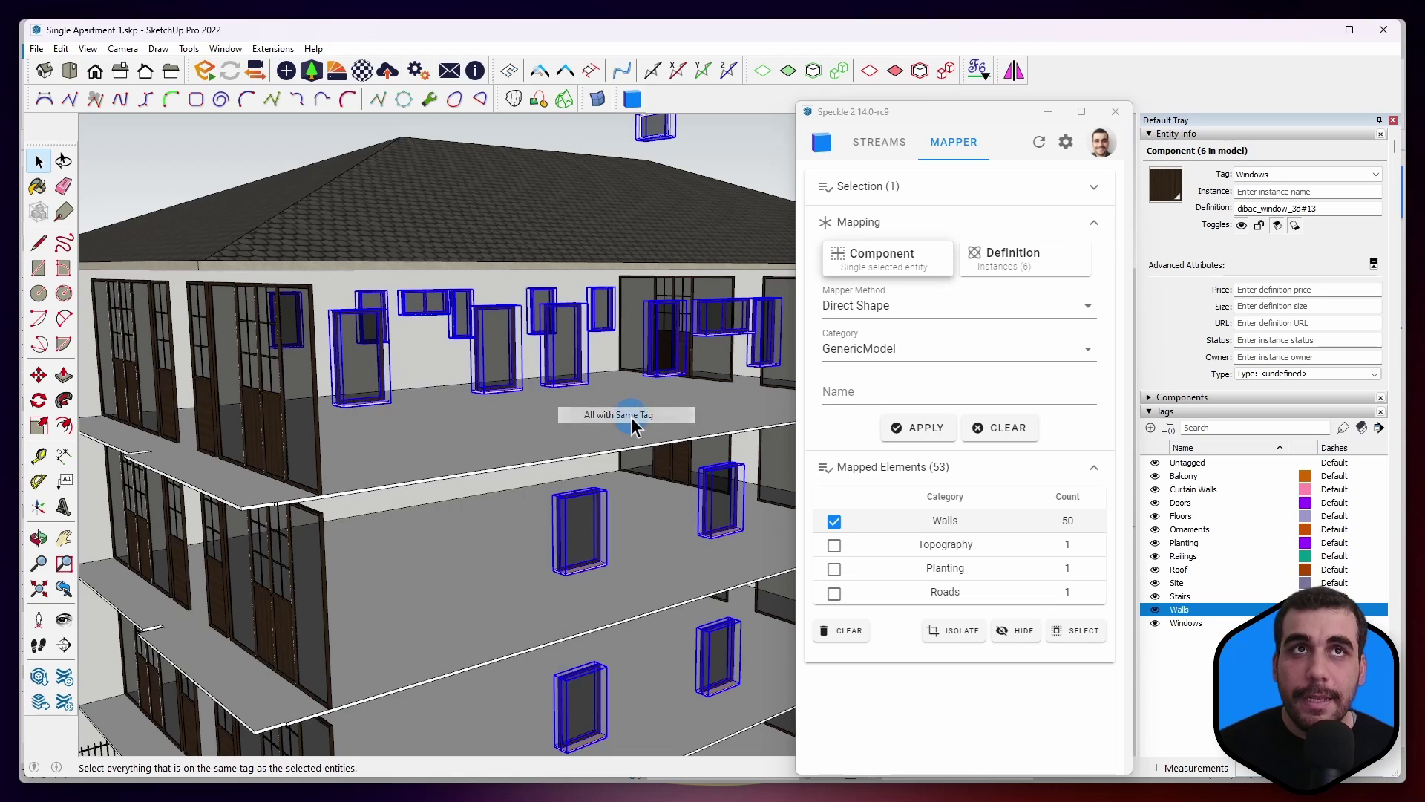
Step: Apply a Definition-level Direct Shape mapping with the Windows category to the selected windows
{"action": "scroll", "coordinate": [482, 445], "scroll_direction": "down", "scroll_amount": 3}
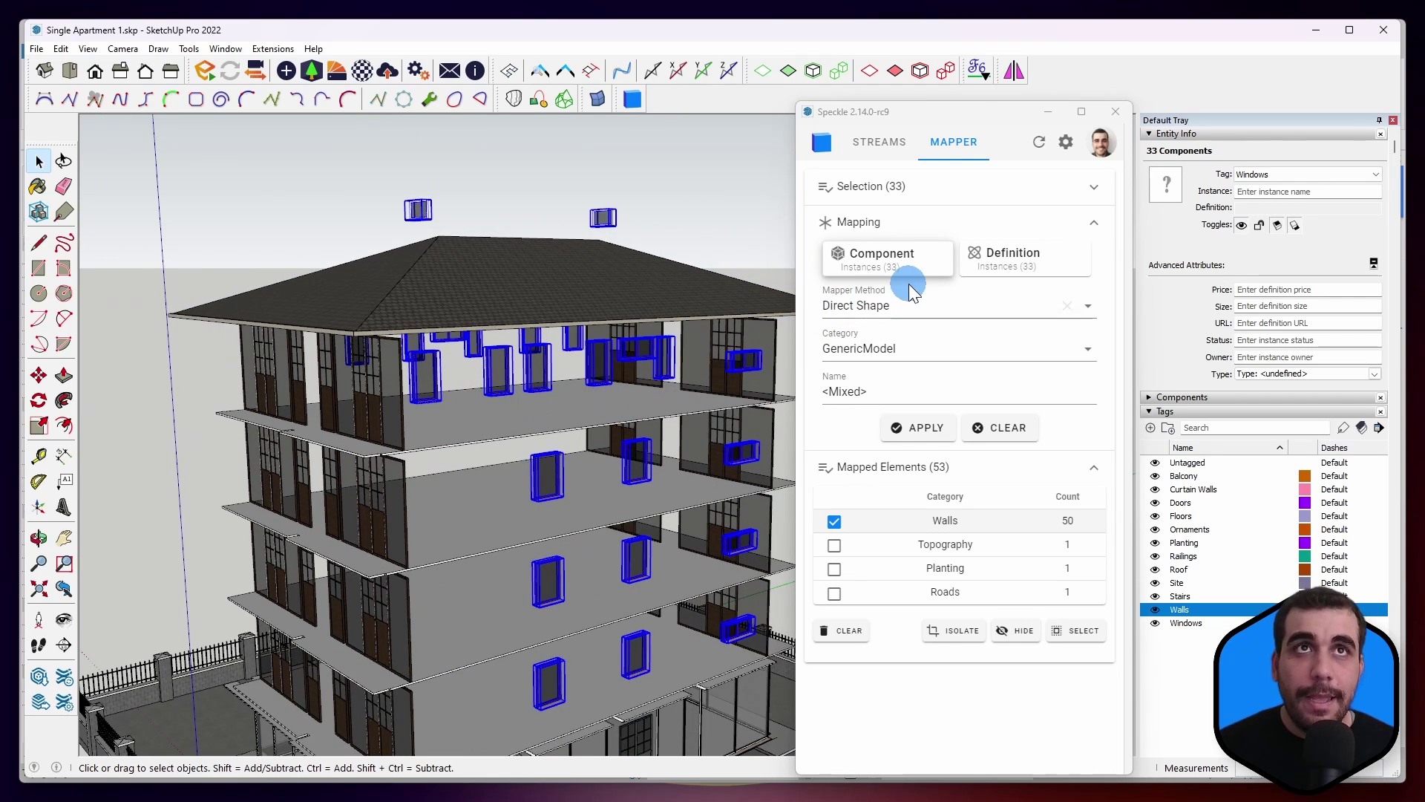
{"action": "left_click", "coordinate": [1054, 277]}
{"action": "left_click", "coordinate": [919, 351]}
{"action": "type", "text": "win"}
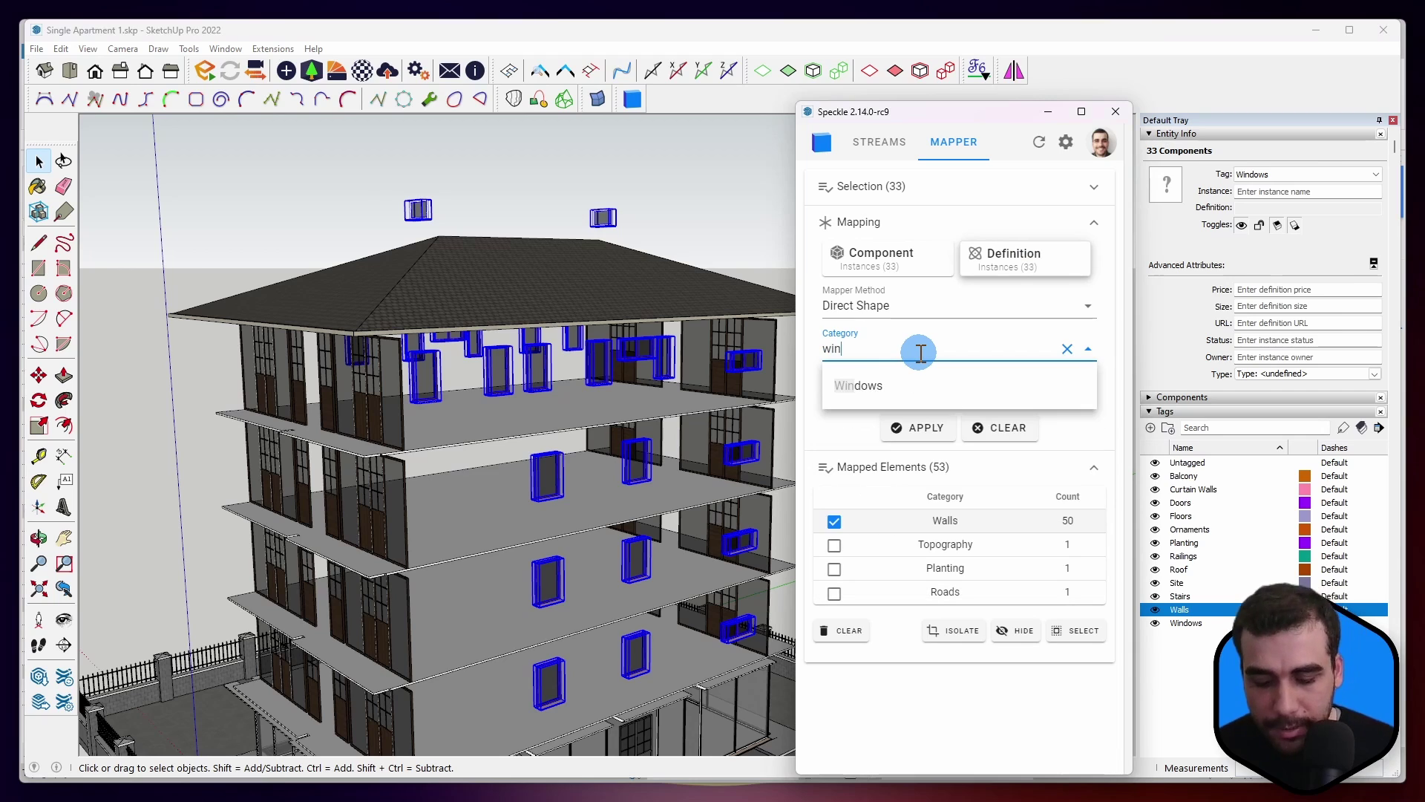
{"action": "left_click", "coordinate": [918, 431]}
Step: Hide the mapped Windows elements and clear the selection
{"action": "left_click", "coordinate": [836, 542]}
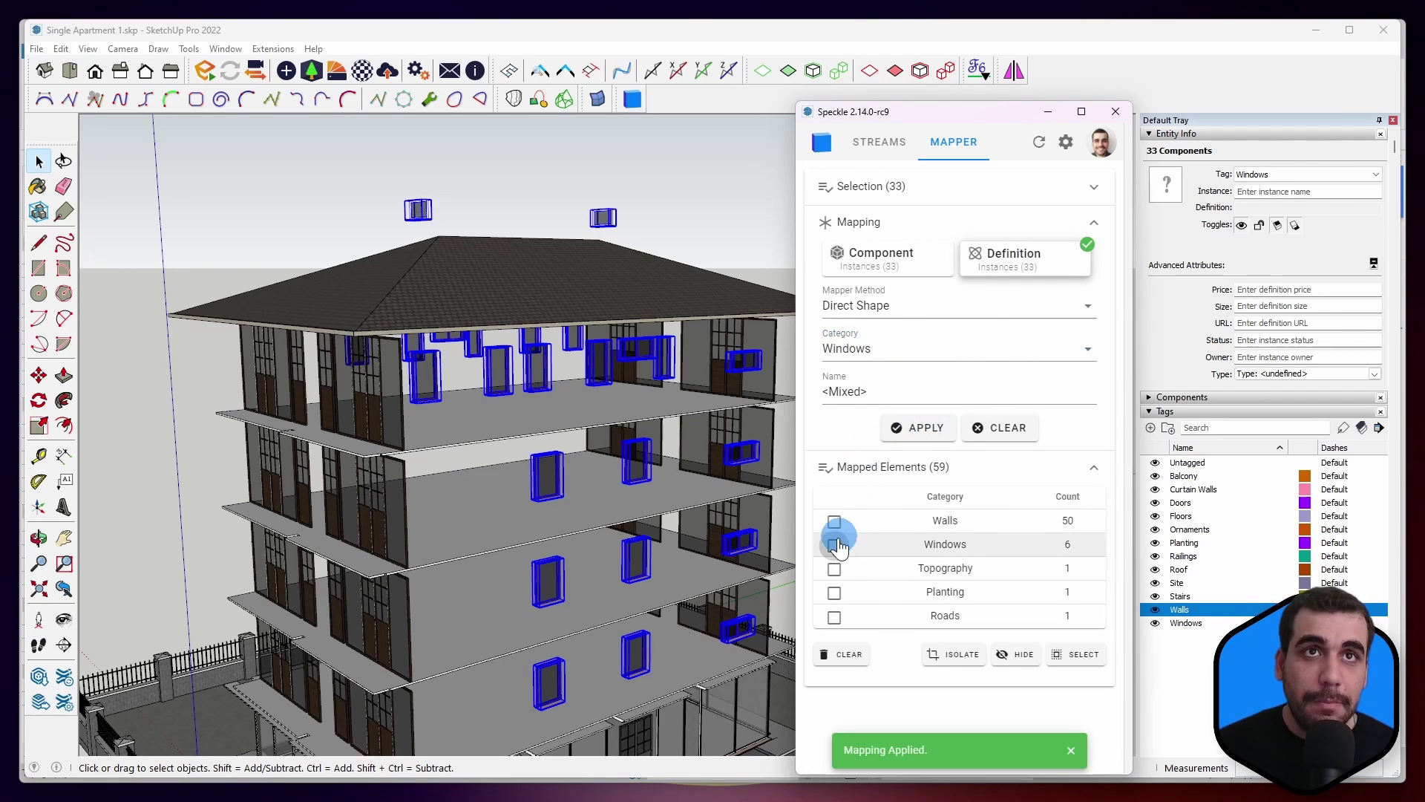
{"action": "left_click", "coordinate": [1015, 664]}
{"action": "scroll", "coordinate": [502, 415], "scroll_direction": "down", "scroll_amount": 4}
{"action": "left_click", "coordinate": [305, 296]}
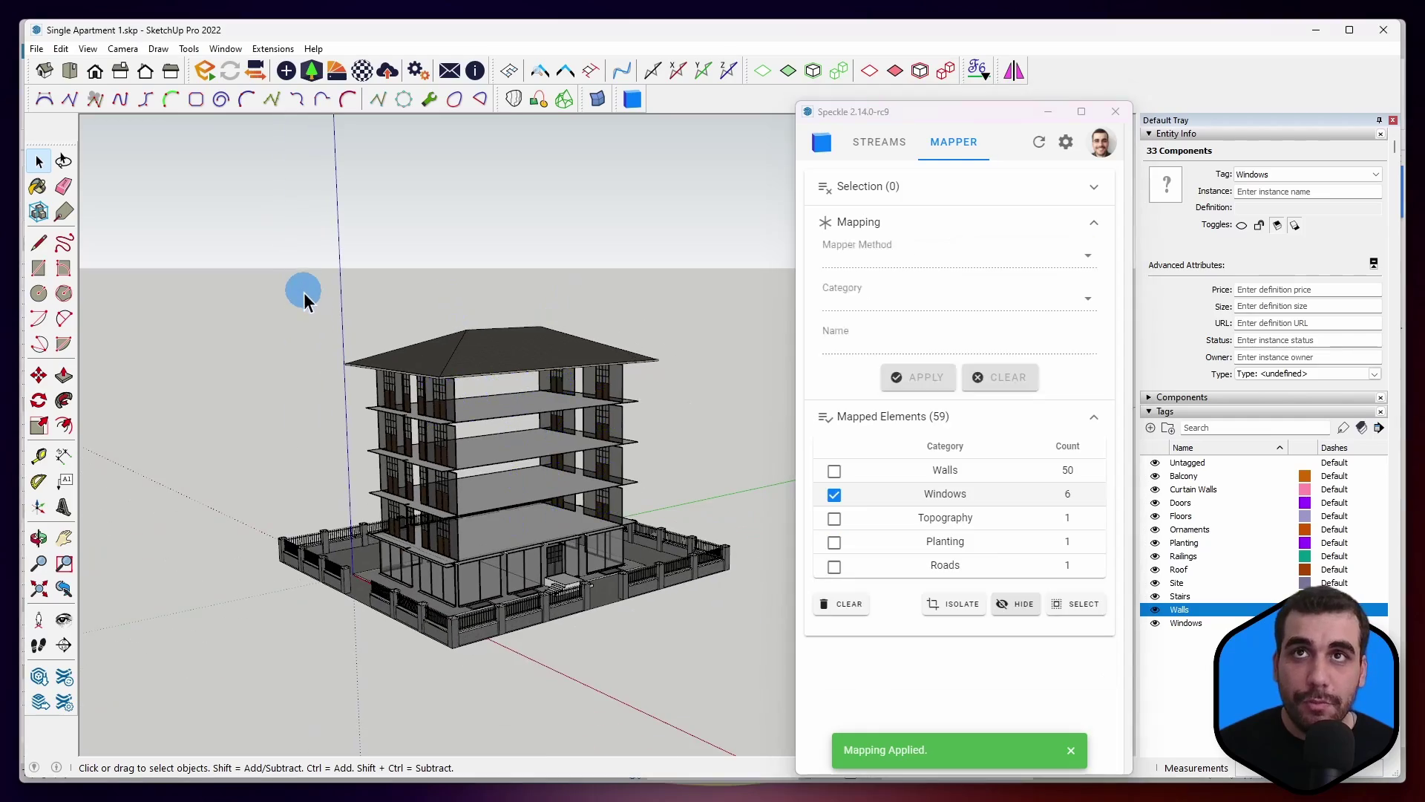
Step: Select the ground-floor entrance door and extend the selection to all elements sharing its Doors tag
{"action": "middle_click_drag", "start_coordinate": [425, 516], "coordinate": [499, 630]}
{"action": "scroll", "coordinate": [505, 604], "scroll_direction": "up", "scroll_amount": 5}
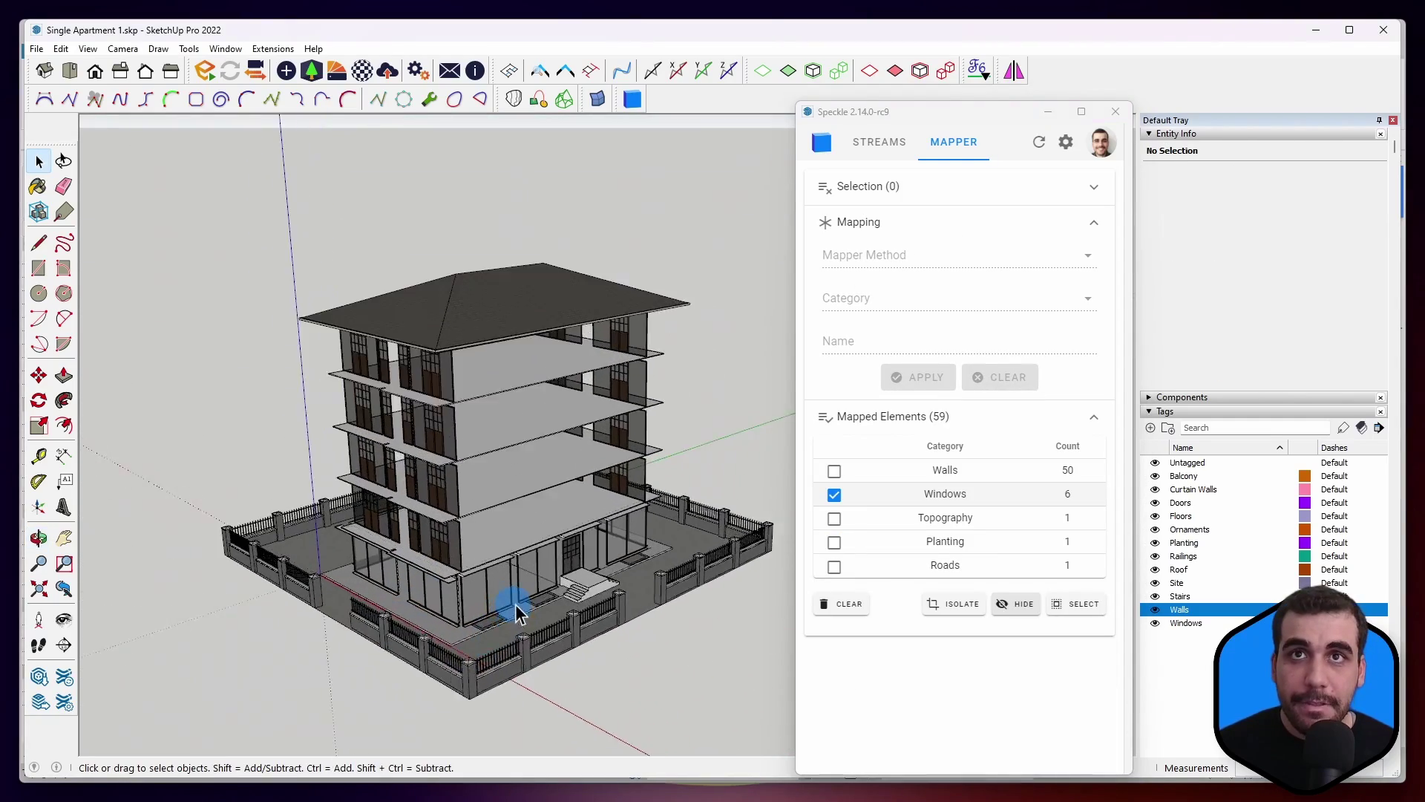
{"action": "scroll", "coordinate": [591, 559], "scroll_direction": "up", "scroll_amount": 6}
{"action": "left_click", "coordinate": [567, 528]}
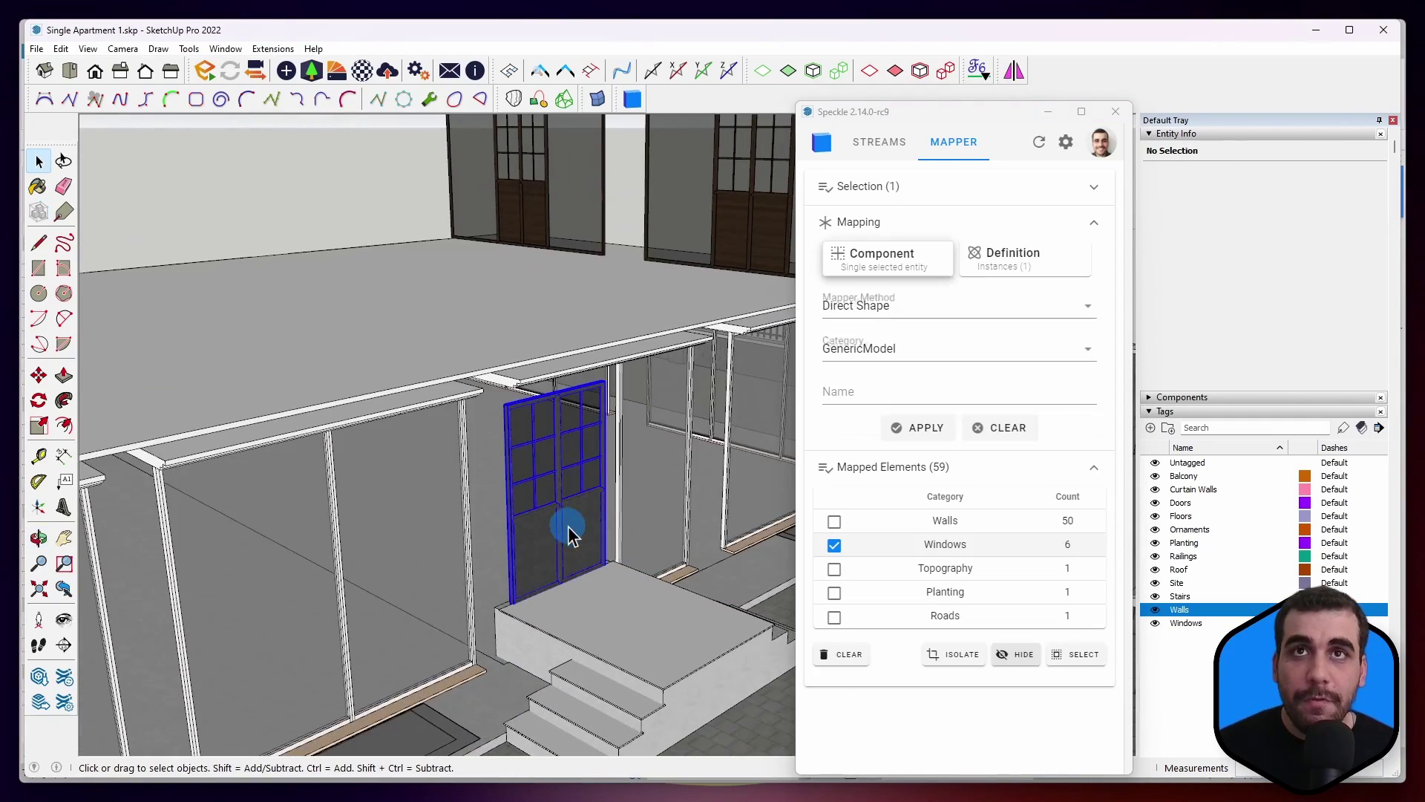
{"action": "right_click", "coordinate": [555, 525]}
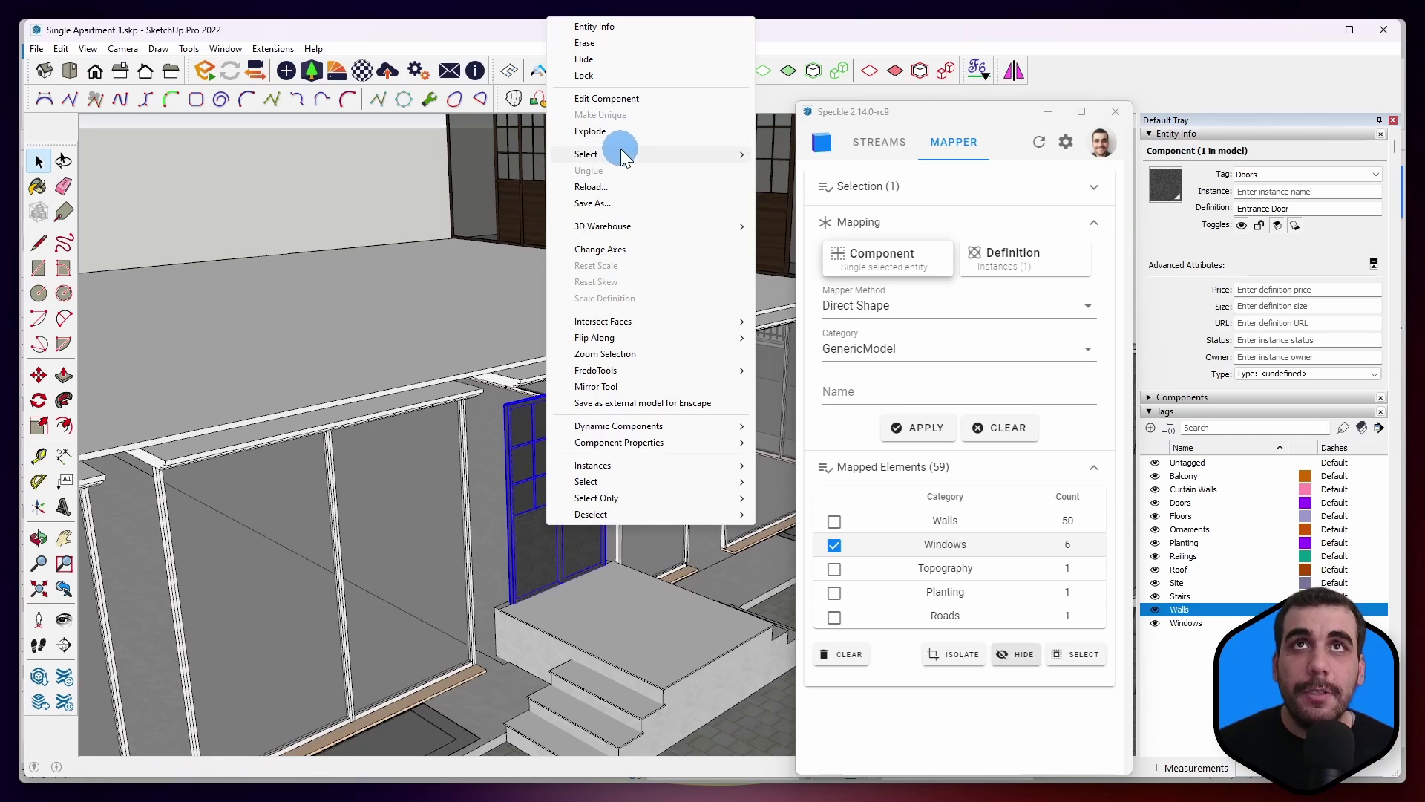
{"action": "mouse_move", "coordinate": [622, 152]}
{"action": "left_click", "coordinate": [772, 161]}
Step: Apply a Definition-level Direct Shape mapping with the Doors category to the selected doors
{"action": "left_click", "coordinate": [987, 255]}
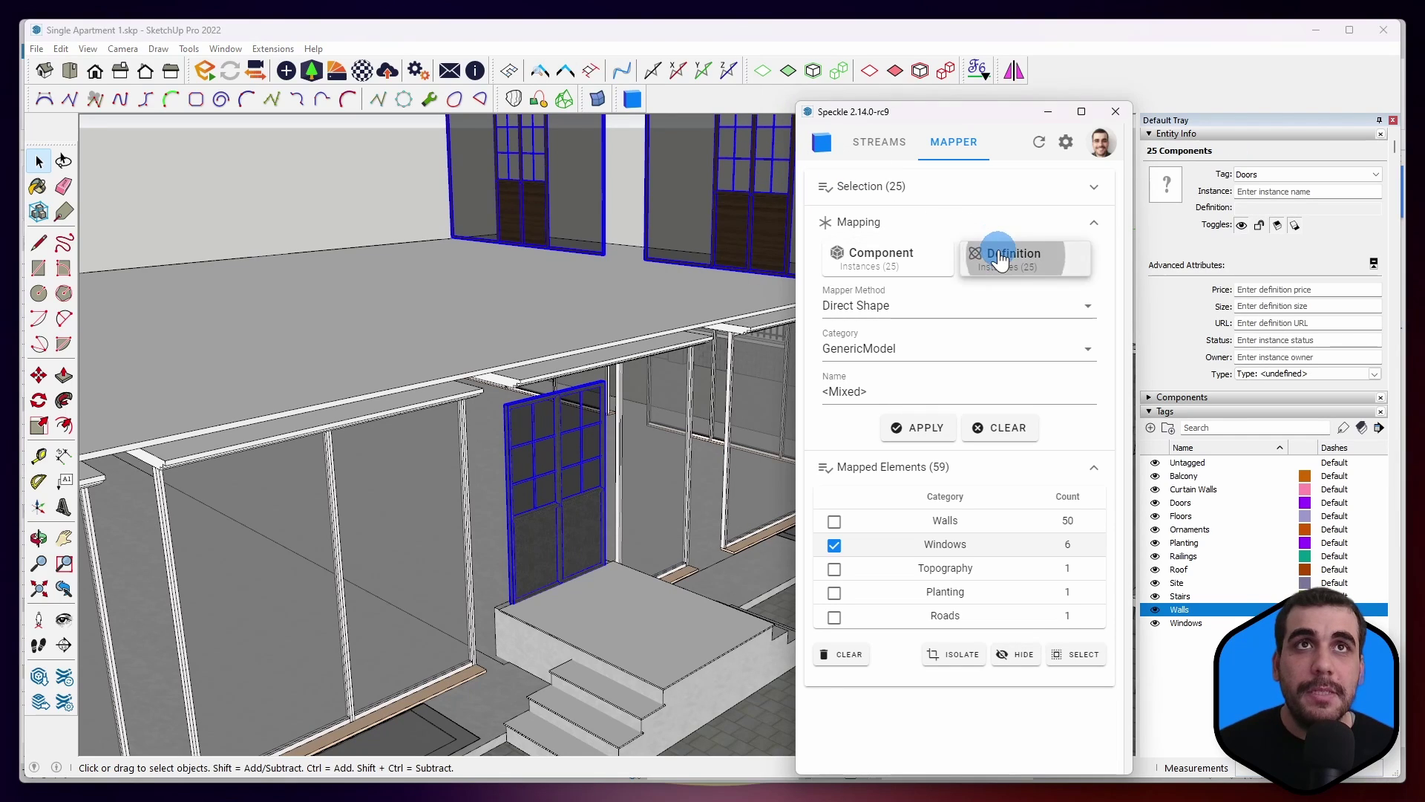
{"action": "left_click", "coordinate": [901, 349]}
{"action": "type", "text": "doors"}
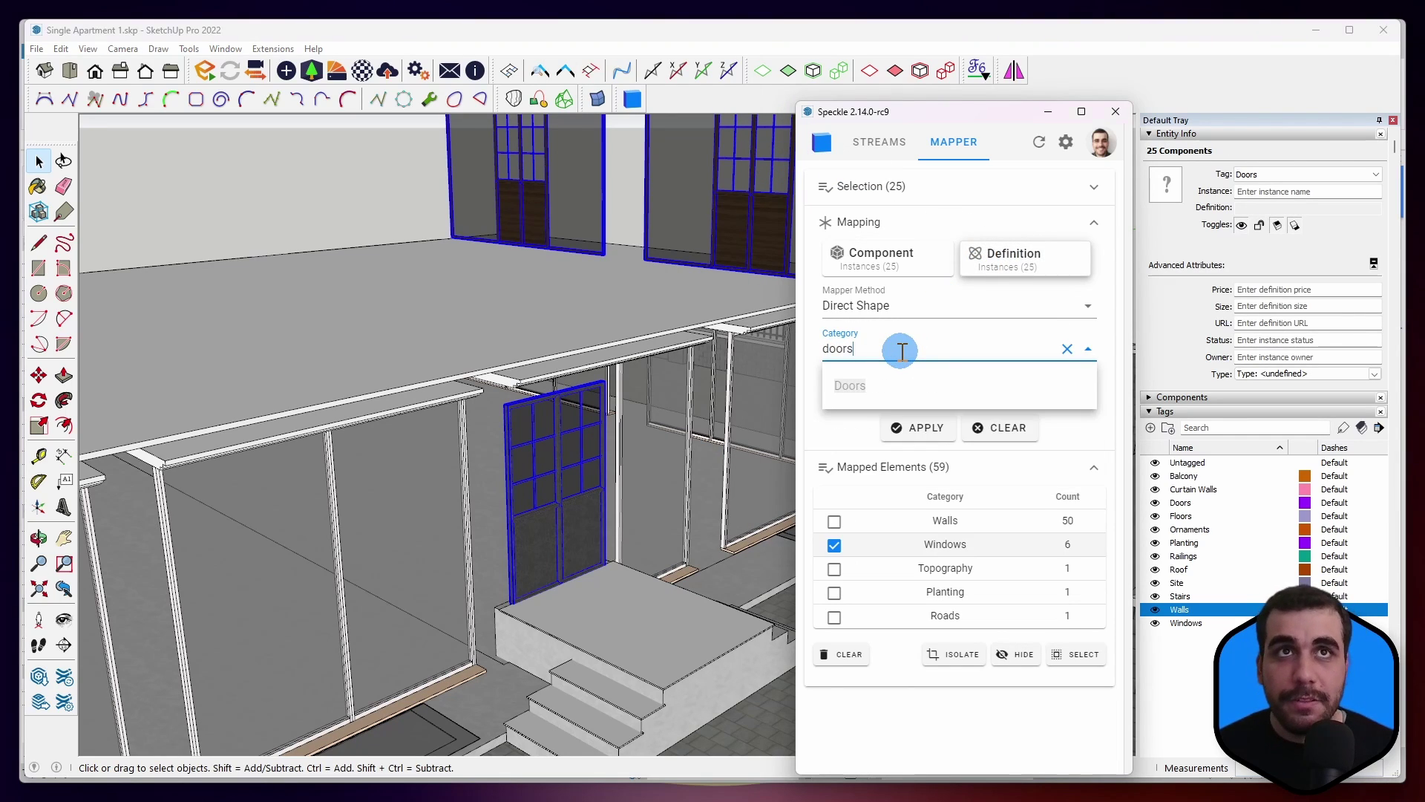
{"action": "left_click", "coordinate": [890, 385]}
{"action": "left_click", "coordinate": [894, 427]}
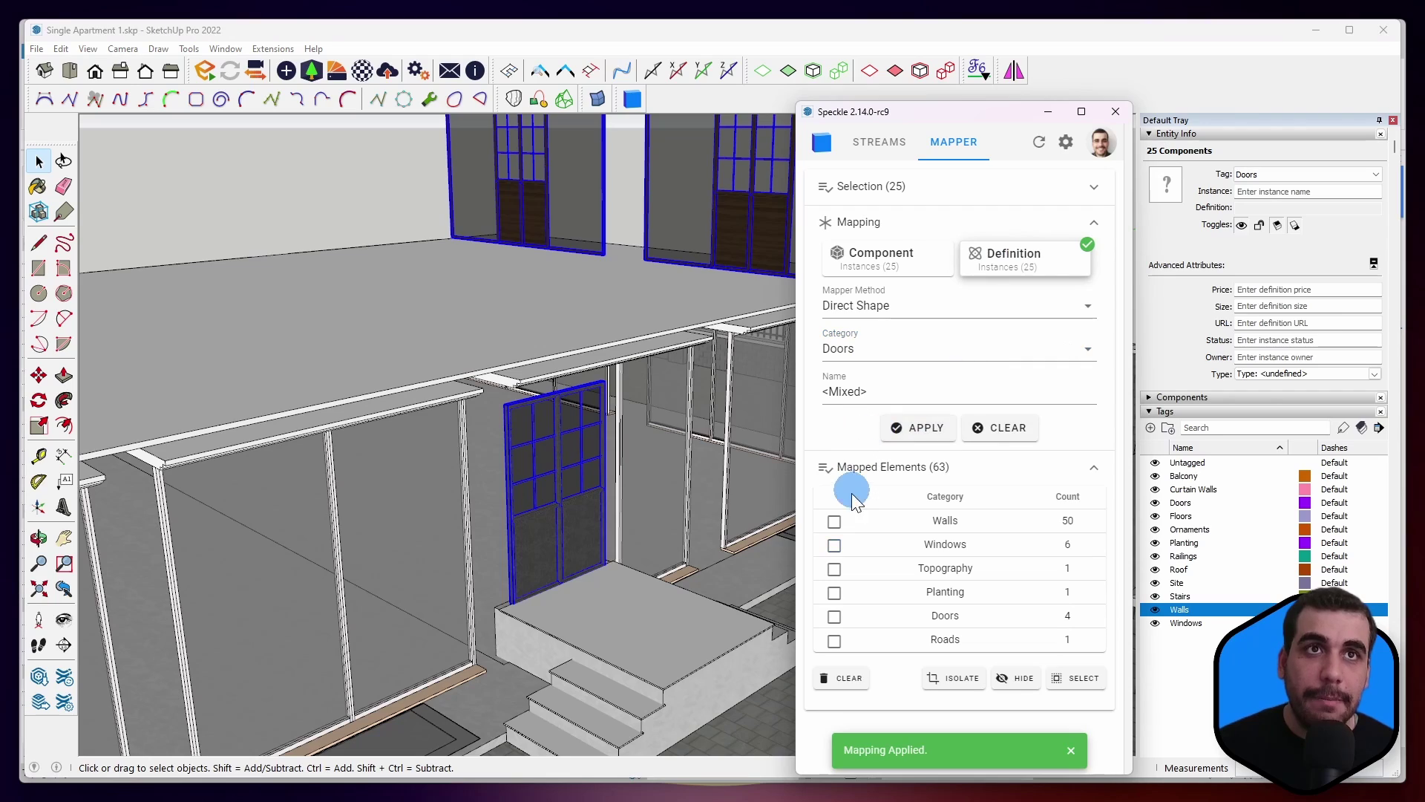
Step: Hide the mapped Doors elements and clear the selection
{"action": "left_click", "coordinate": [1011, 680]}
{"action": "scroll", "coordinate": [576, 536], "scroll_direction": "down", "scroll_amount": 8}
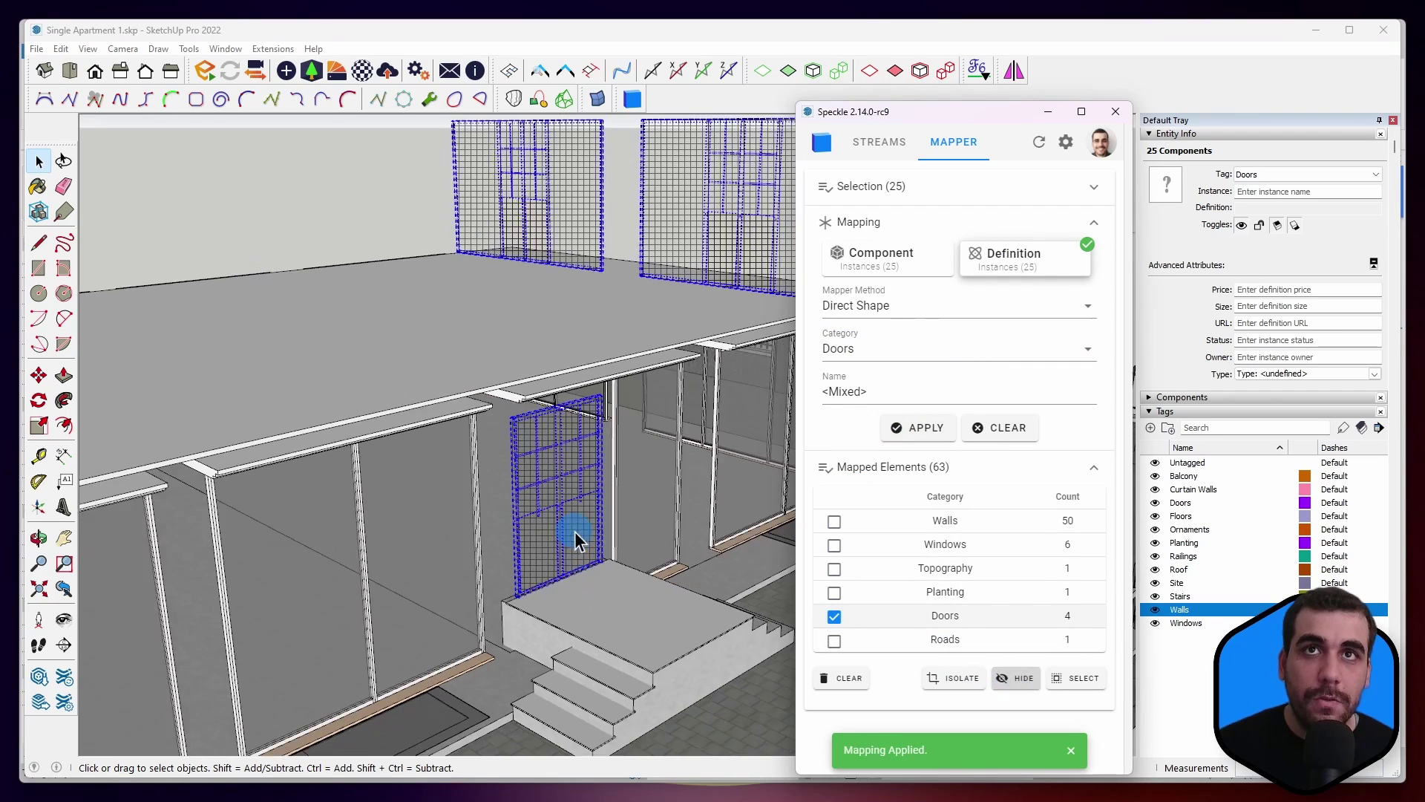
{"action": "scroll", "coordinate": [547, 445], "scroll_direction": "down", "scroll_amount": 3}
{"action": "left_click", "coordinate": [757, 367]}
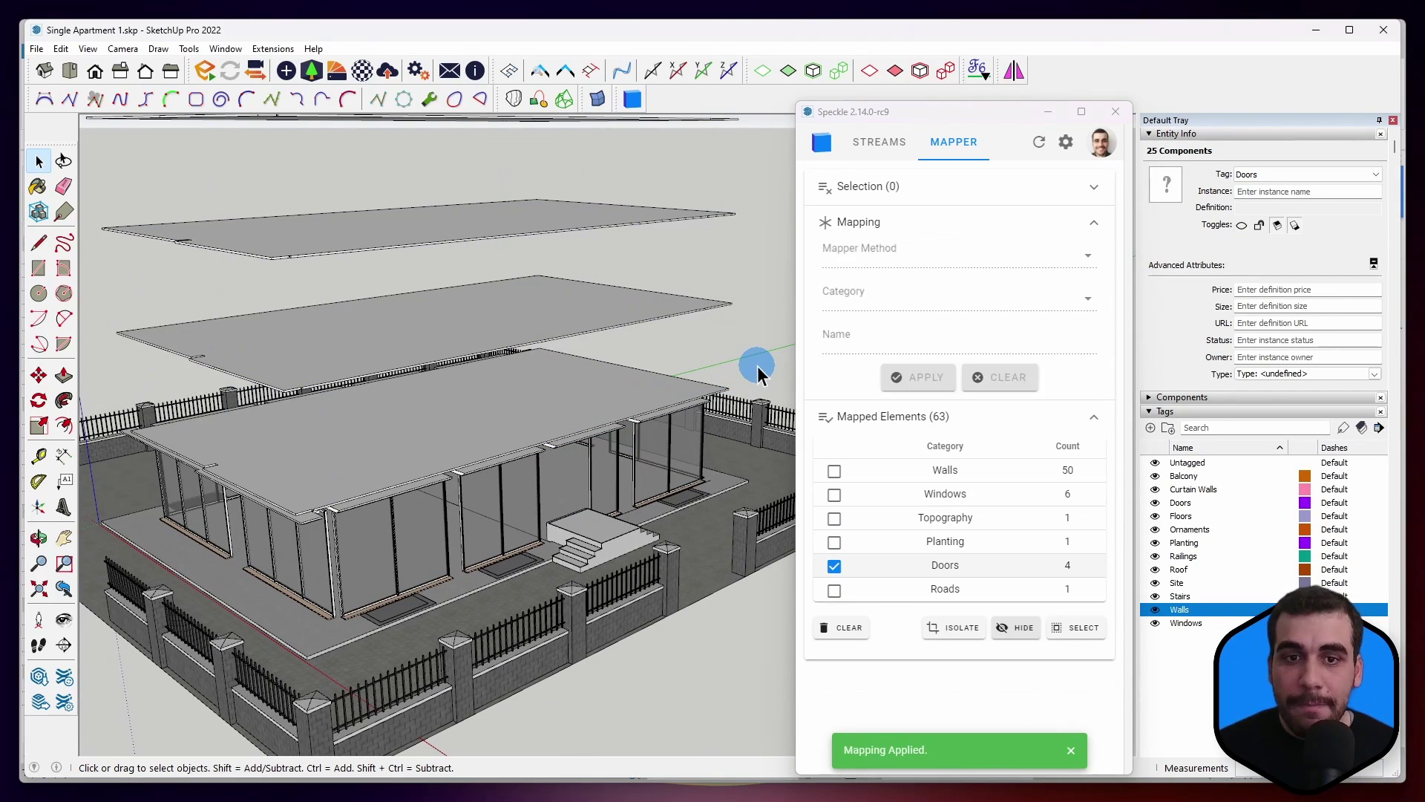
Step: Select every element sharing a floor slab's tag and apply a Direct Shape mapping with the Floors category
{"action": "scroll", "coordinate": [586, 328], "scroll_direction": "down", "scroll_amount": 3}
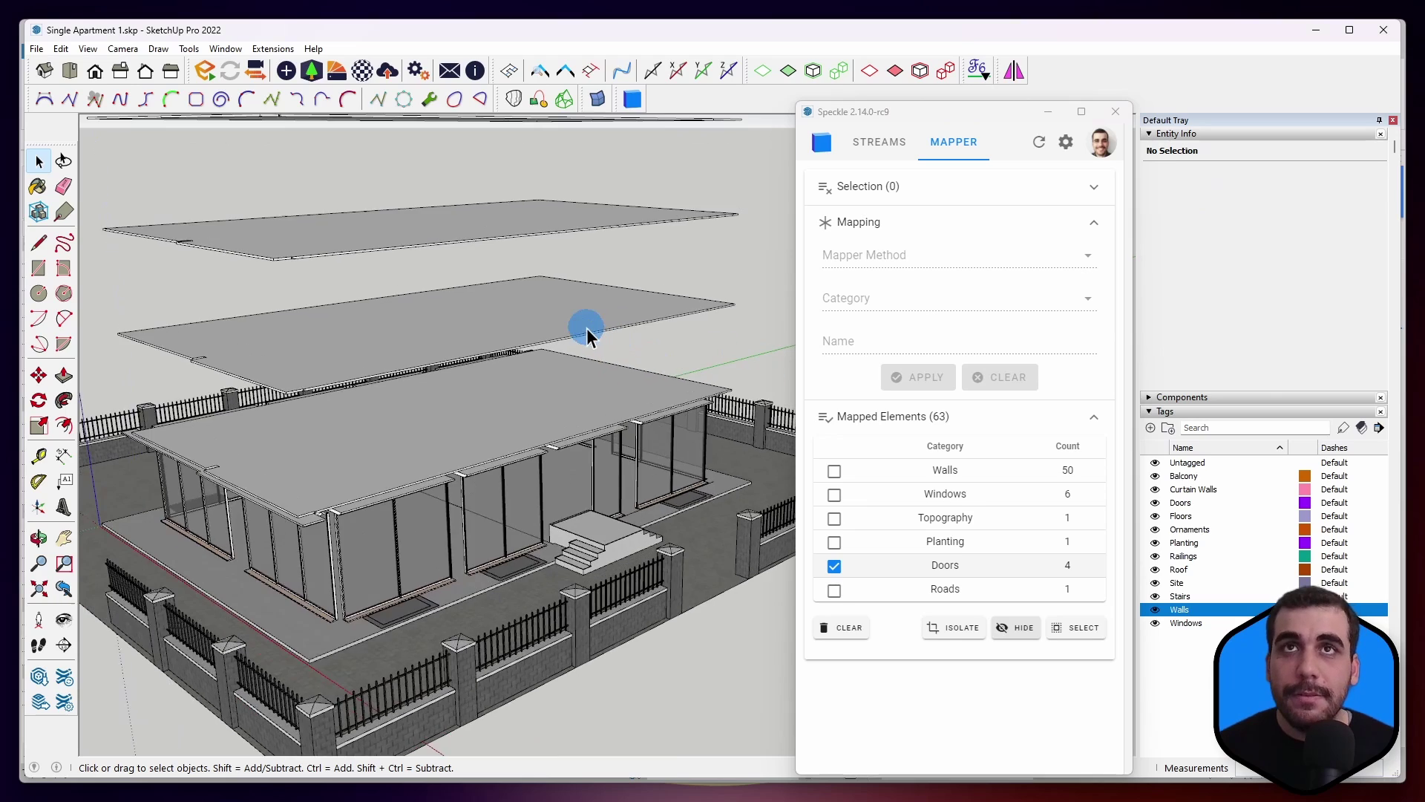
{"action": "left_click", "coordinate": [568, 315]}
{"action": "right_click", "coordinate": [569, 315]}
{"action": "mouse_move", "coordinate": [633, 450]}
{"action": "left_click", "coordinate": [780, 451]}
{"action": "scroll", "coordinate": [638, 367], "scroll_direction": "down", "scroll_amount": 2}
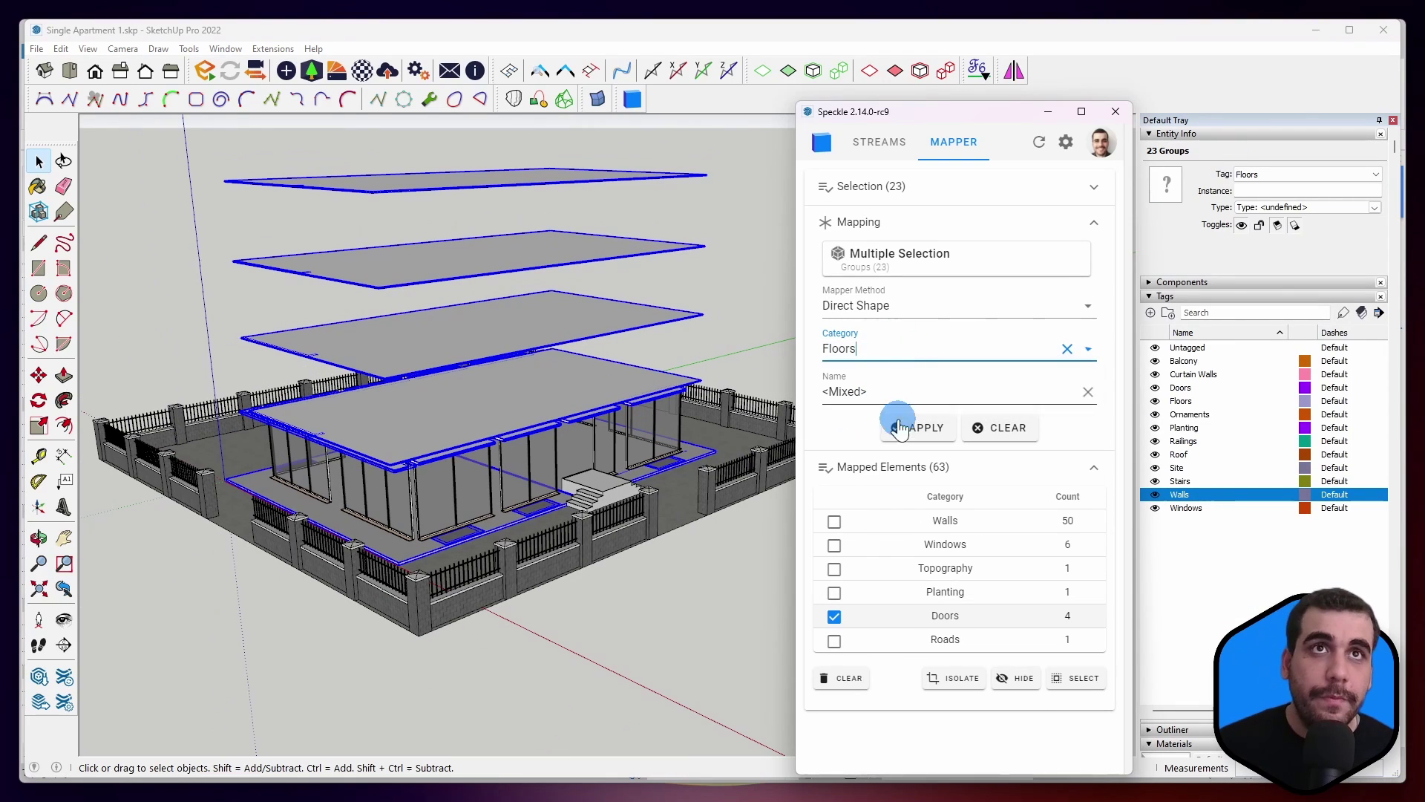
{"action": "left_click", "coordinate": [918, 428]}
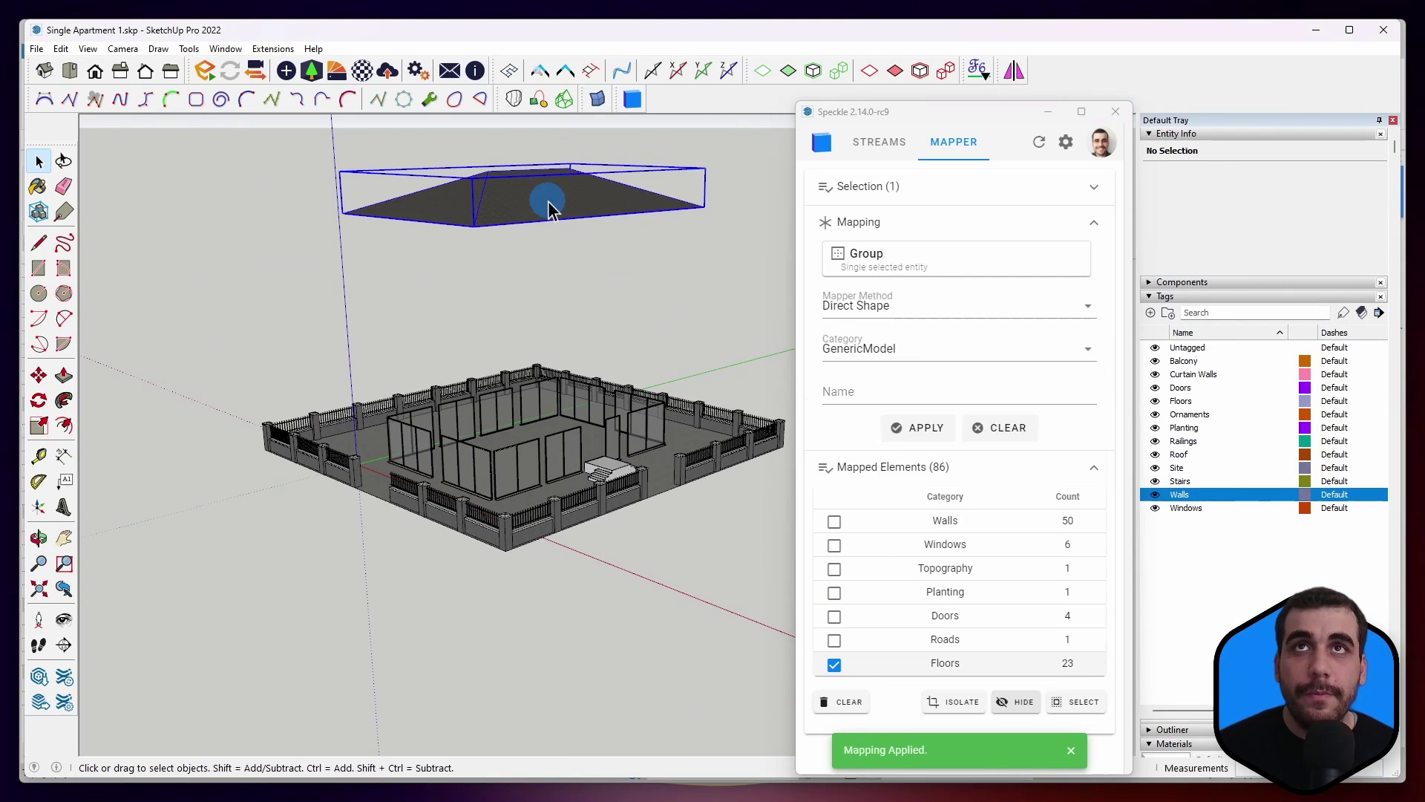
Step: Apply a Direct Shape mapping with the Roofs category to the roof group
{"action": "left_click", "coordinate": [913, 347]}
{"action": "type", "text": "roo"}
{"action": "left_click", "coordinate": [850, 385]}
{"action": "left_click", "coordinate": [918, 428]}
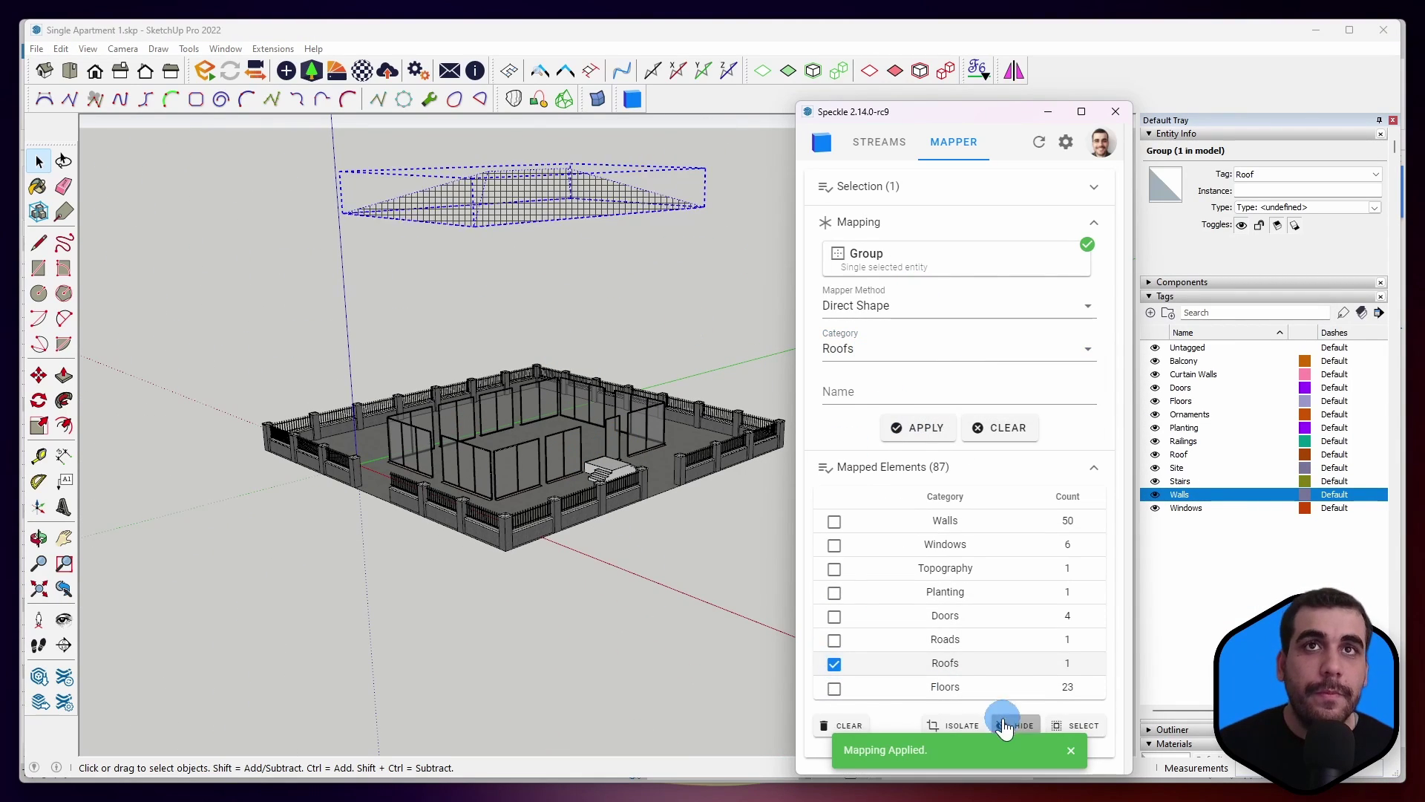
Step: Select all elements sharing the fence segment's Railings tag and map them as Direct Shapes with the StairsRailing category
{"action": "right_click", "coordinate": [550, 522]}
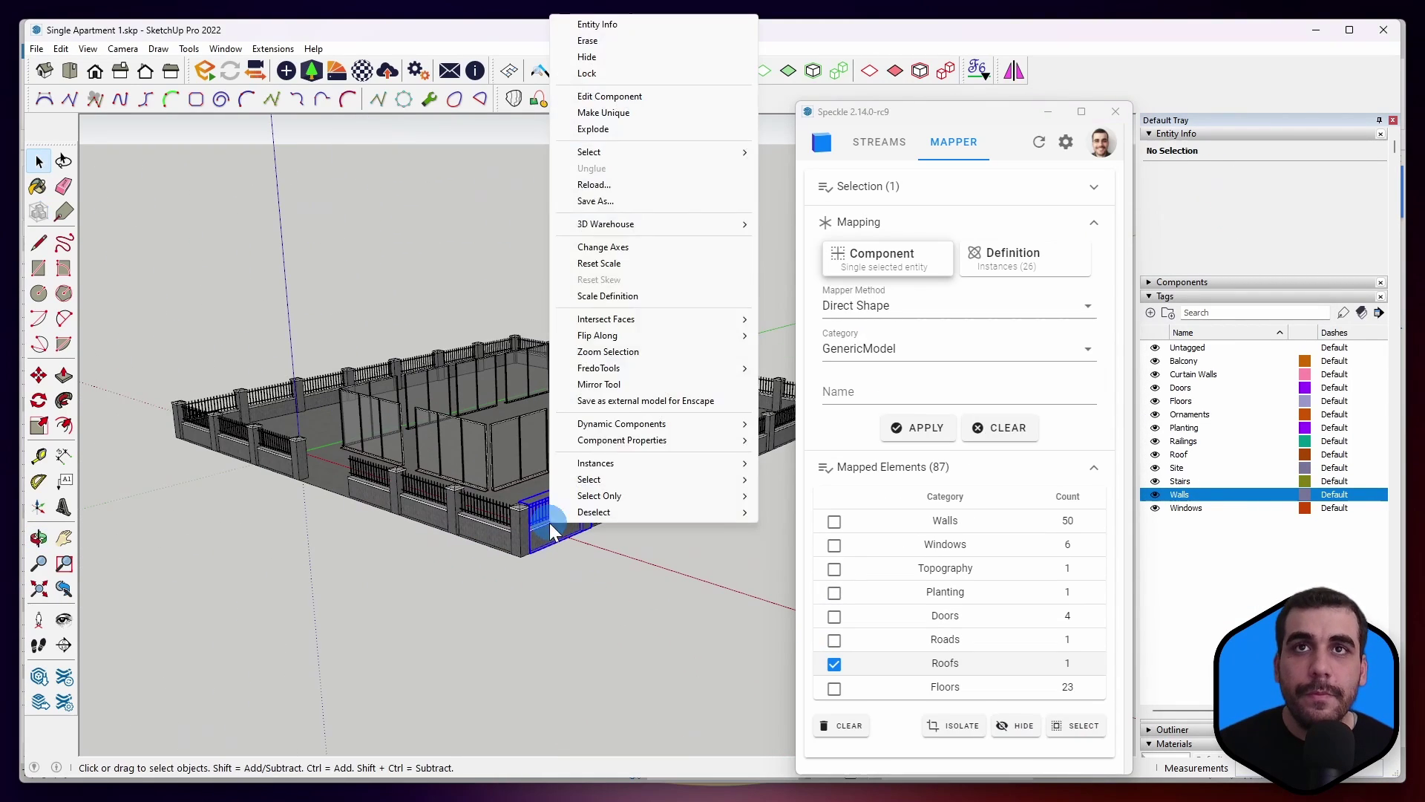
{"action": "mouse_move", "coordinate": [668, 151]}
{"action": "left_click", "coordinate": [793, 153]}
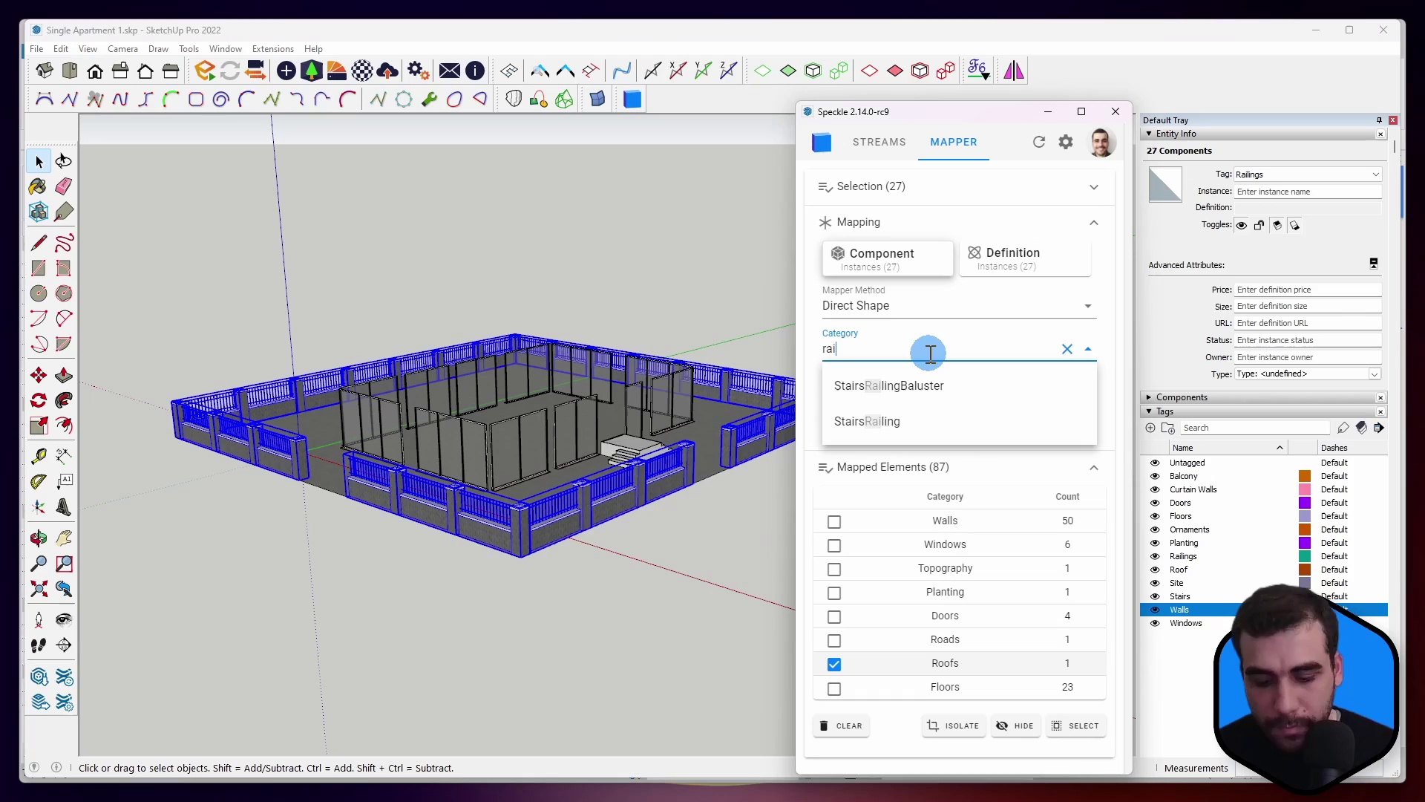
{"action": "left_click", "coordinate": [859, 420]}
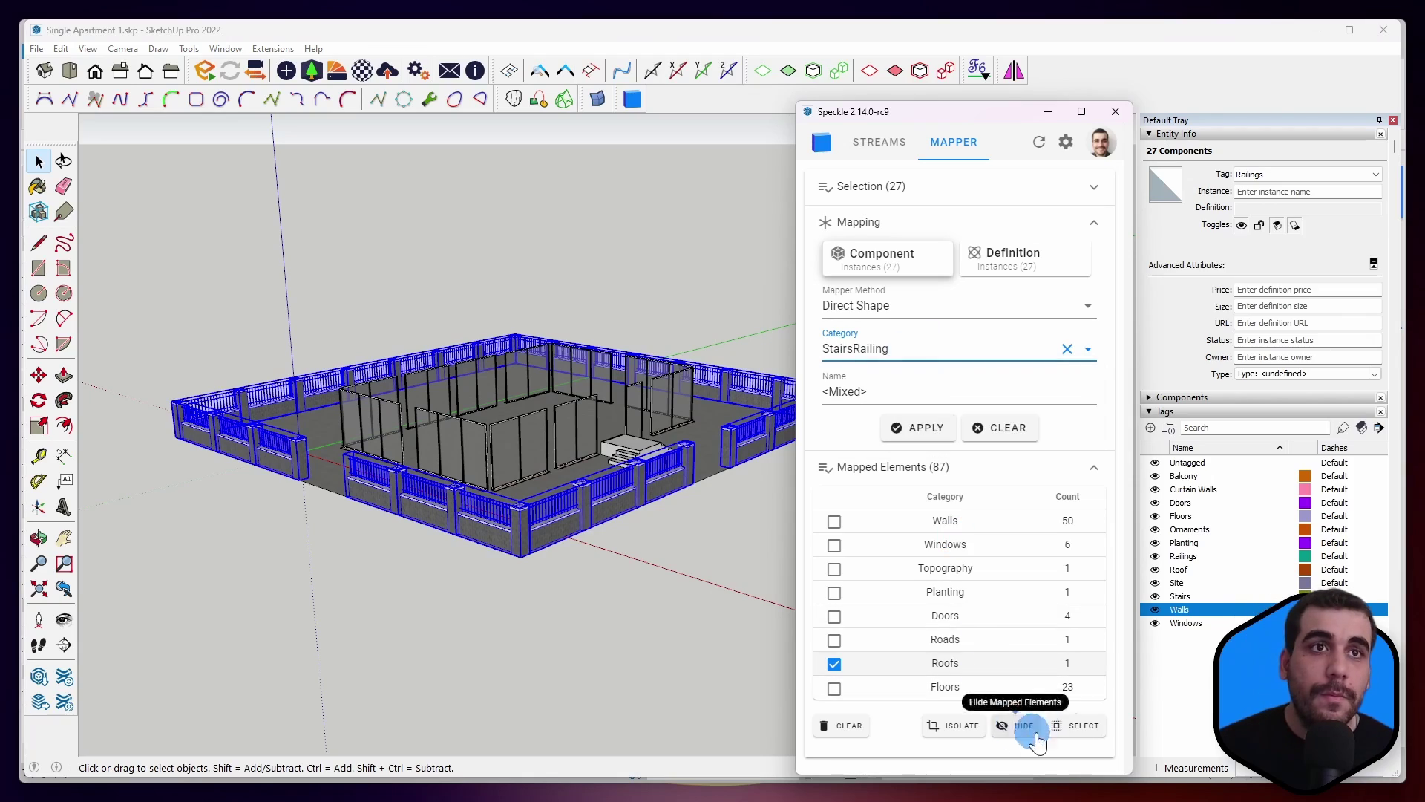
{"action": "left_click", "coordinate": [918, 427]}
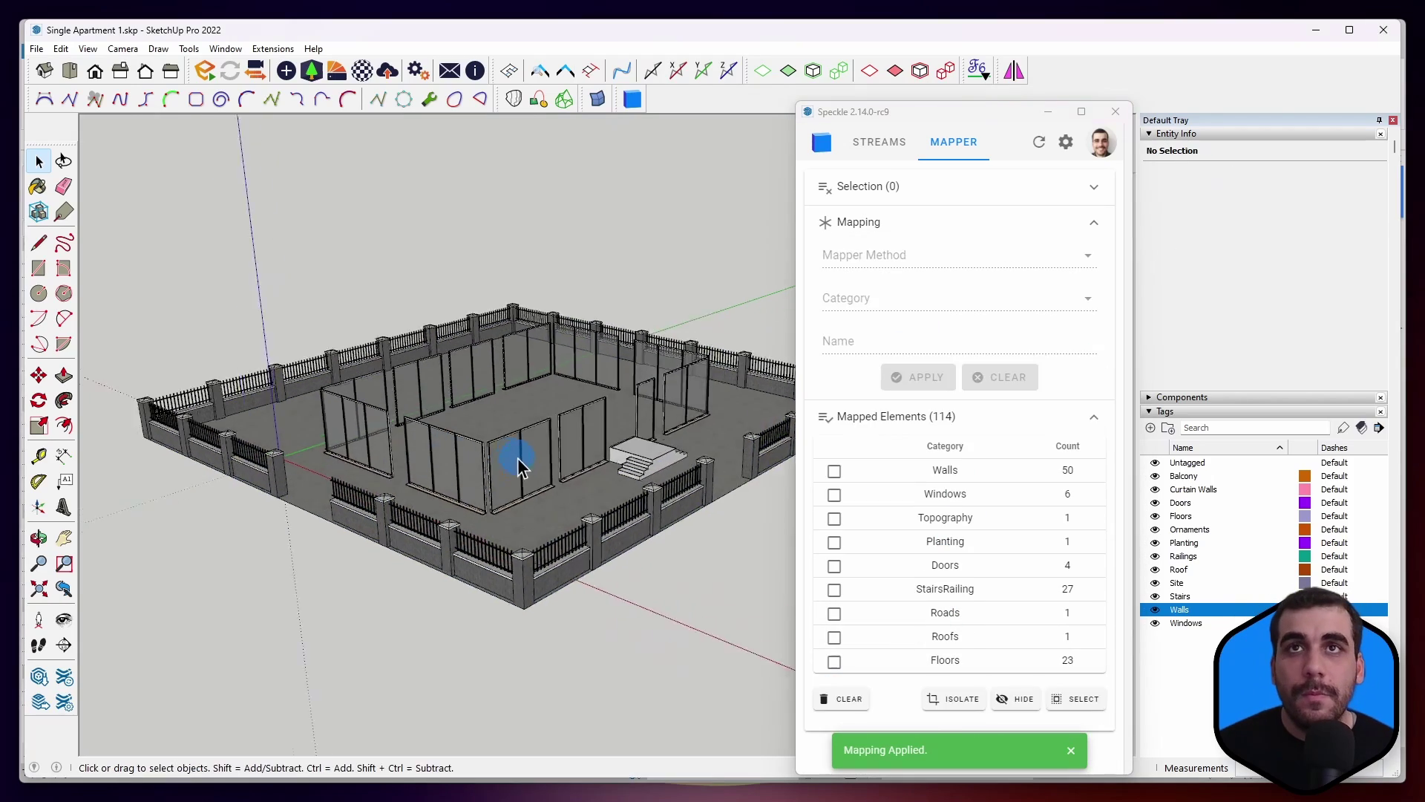
Step: Map the ground-floor Curtain Walls components as Direct Shapes with the Walls category
{"action": "left_click", "coordinate": [742, 420]}
{"action": "left_click", "coordinate": [916, 346]}
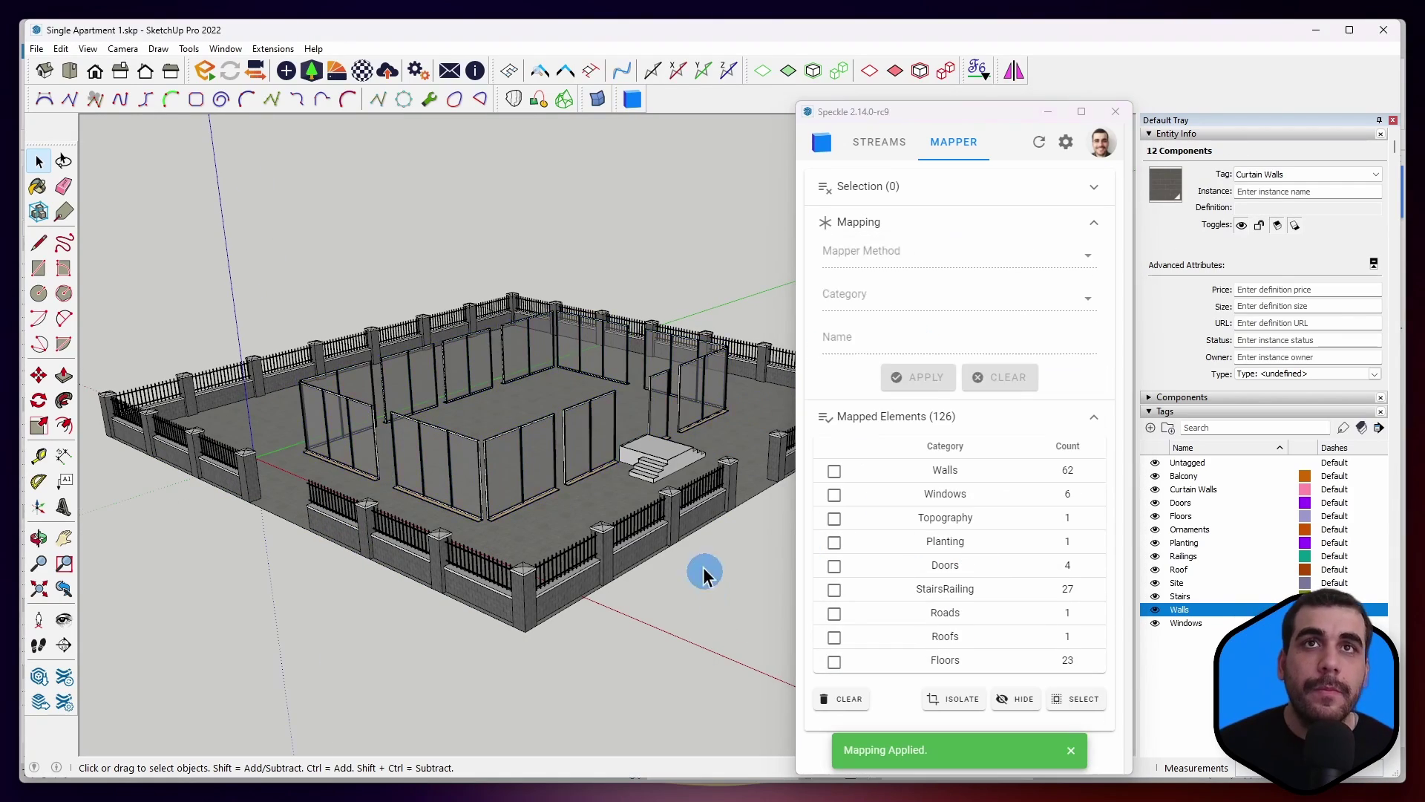
Step: Select the paved ground inside the fence and apply a Direct Shape mapping with the Site category
{"action": "middle_click_drag", "start_coordinate": [703, 569], "coordinate": [535, 608]}
{"action": "left_click", "coordinate": [534, 608]}
{"action": "left_click", "coordinate": [932, 349]}
{"action": "type", "text": "site"}
{"action": "left_click", "coordinate": [913, 386]}
{"action": "left_click", "coordinate": [918, 425]}
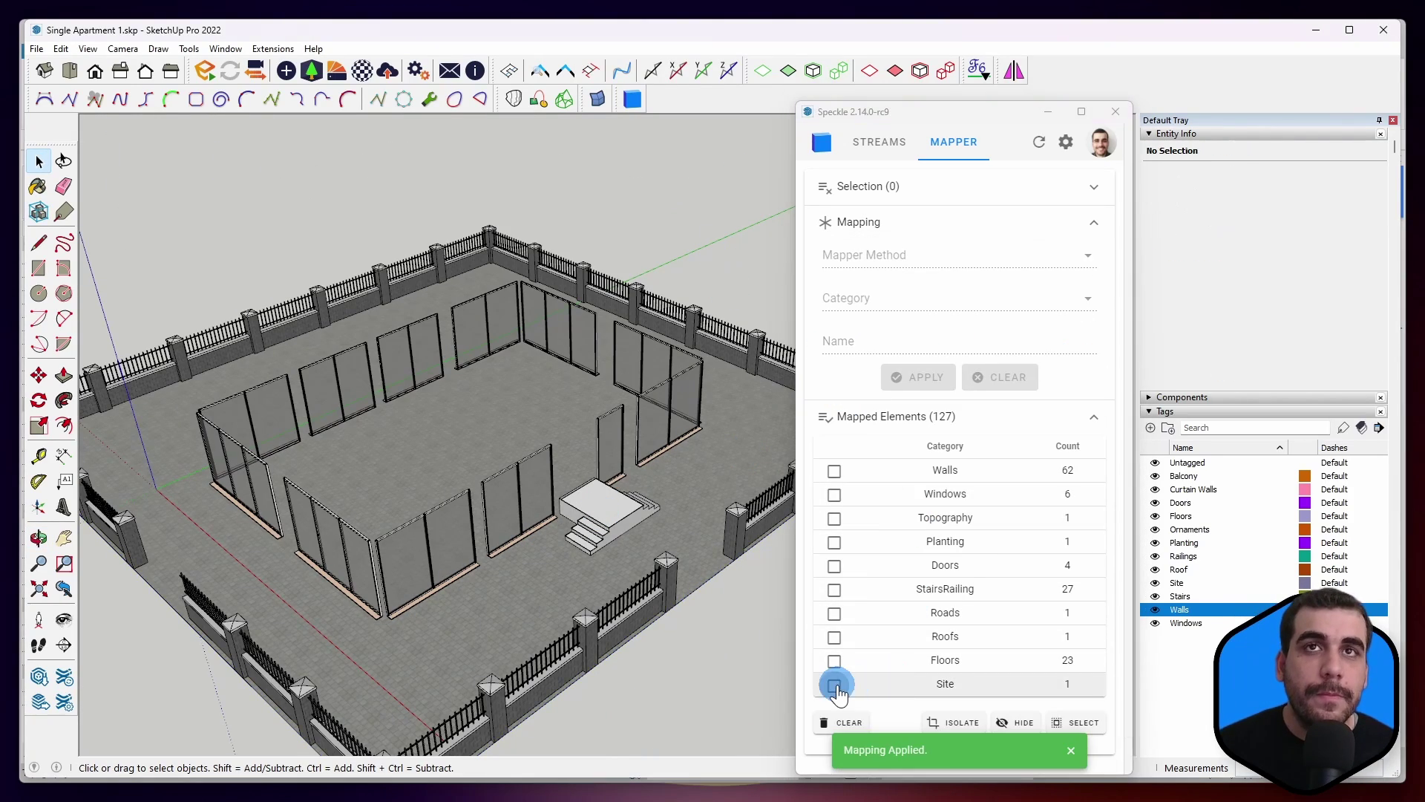
Step: Mark the Site, Walls and StairsRailing categories in the mapped elements and hide them in the model
{"action": "left_click", "coordinate": [834, 685]}
{"action": "left_click", "coordinate": [834, 472]}
{"action": "left_click", "coordinate": [834, 590]}
{"action": "left_click", "coordinate": [958, 722]}
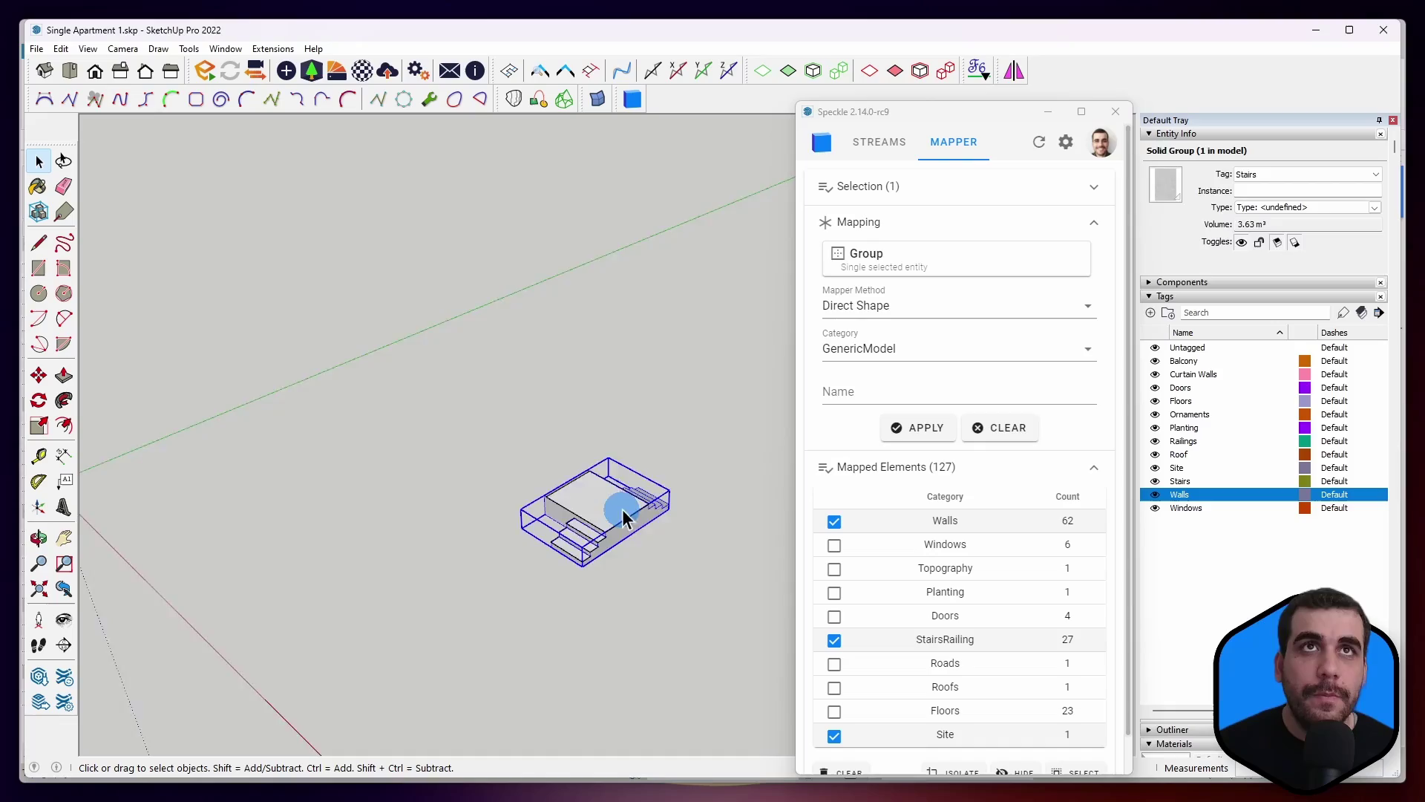
Step: Map all groups with the Stairs tag at the entrance as Direct Shapes with the Stairs category
{"action": "left_click", "coordinate": [916, 359]}
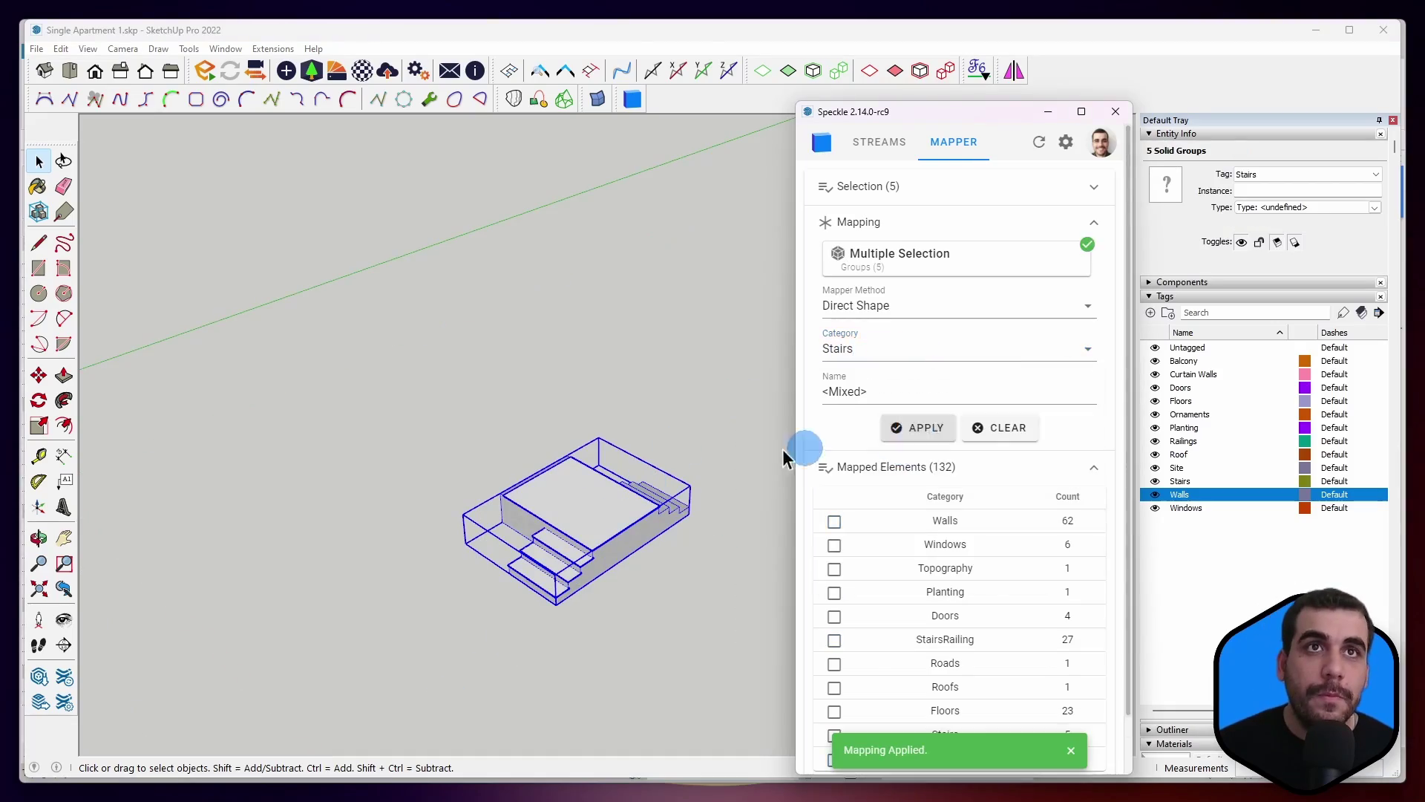
Step: Hide the mapped Stairs elements, then mark every category in the mapped elements and isolate them in the model
{"action": "left_click", "coordinate": [835, 685]}
{"action": "left_click", "coordinate": [1016, 746]}
{"action": "left_click", "coordinate": [834, 472]}
{"action": "left_click", "coordinate": [834, 495]}
{"action": "left_click", "coordinate": [835, 519]}
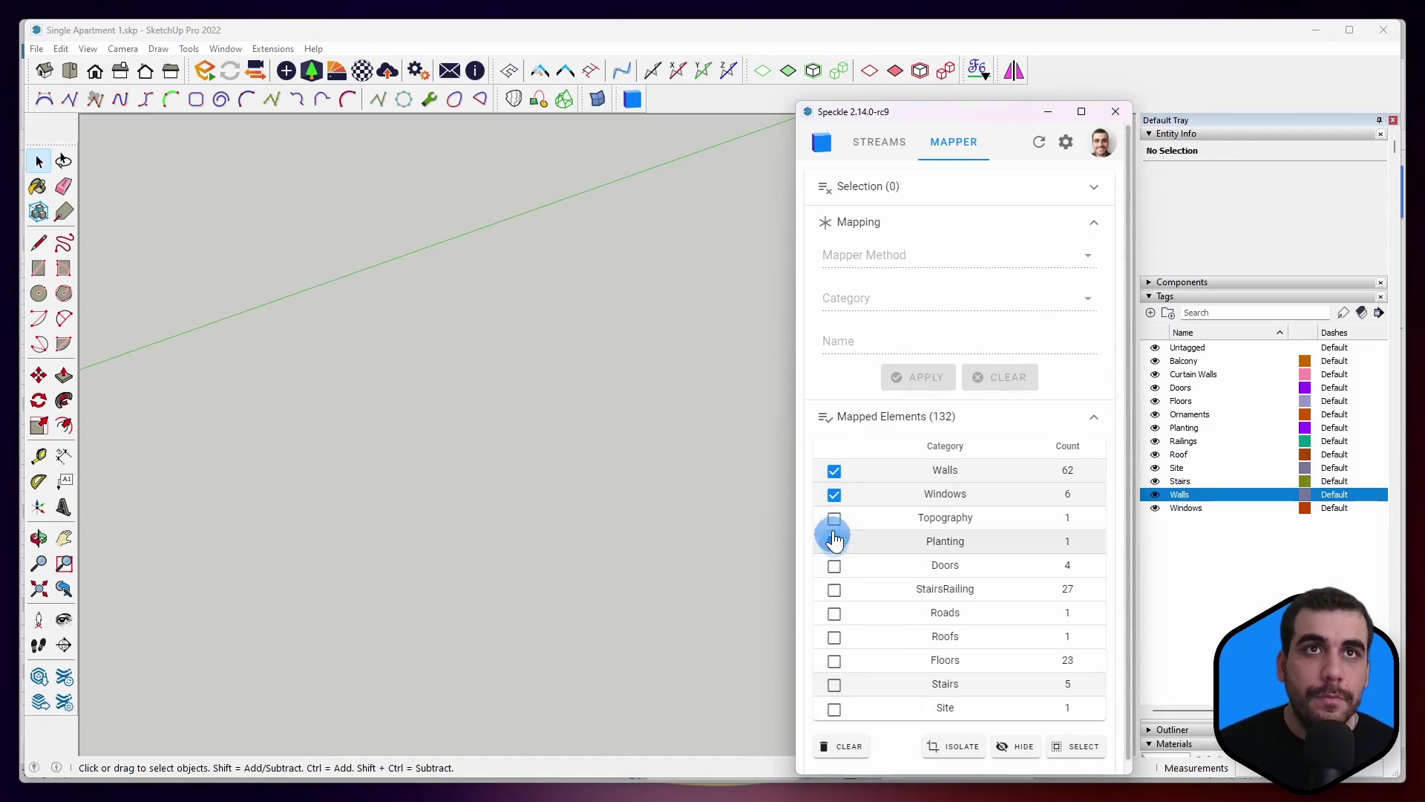
{"action": "left_click", "coordinate": [834, 542]}
{"action": "left_click", "coordinate": [834, 566]}
{"action": "left_click", "coordinate": [834, 590]}
{"action": "left_click", "coordinate": [834, 614]}
{"action": "scroll", "coordinate": [988, 495], "scroll_direction": "down", "scroll_amount": 1}
{"action": "left_click", "coordinate": [955, 732]}
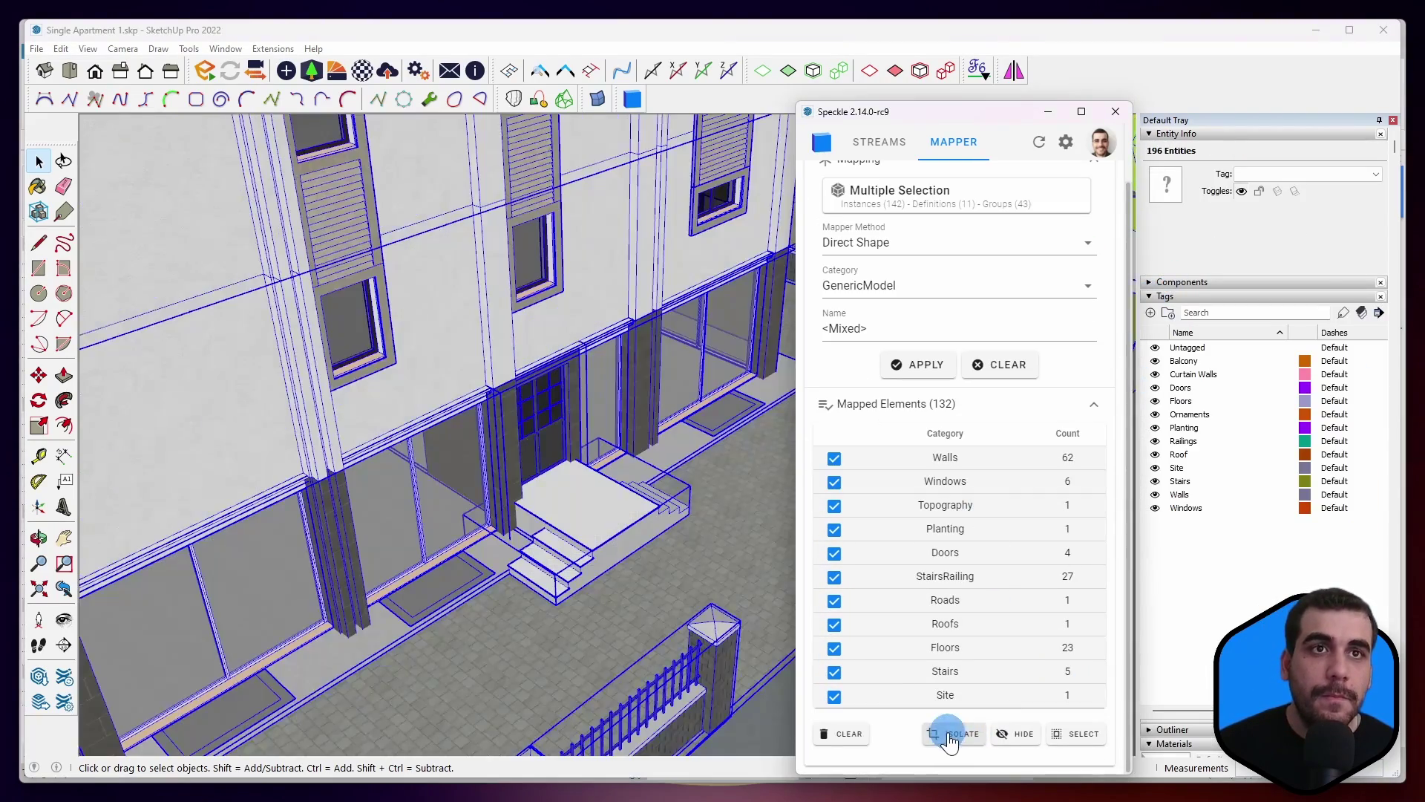
{"action": "left_click", "coordinate": [627, 506]}
{"action": "scroll", "coordinate": [627, 506], "scroll_direction": "down", "scroll_amount": 3}
{"action": "mouse_move", "coordinate": [628, 399]}
{"action": "middle_mouse_down"}
{"action": "mouse_move", "coordinate": [603, 427]}
{"action": "mouse_move", "coordinate": [576, 294]}
{"action": "mouse_move", "coordinate": [577, 307]}
{"action": "middle_mouse_up"}
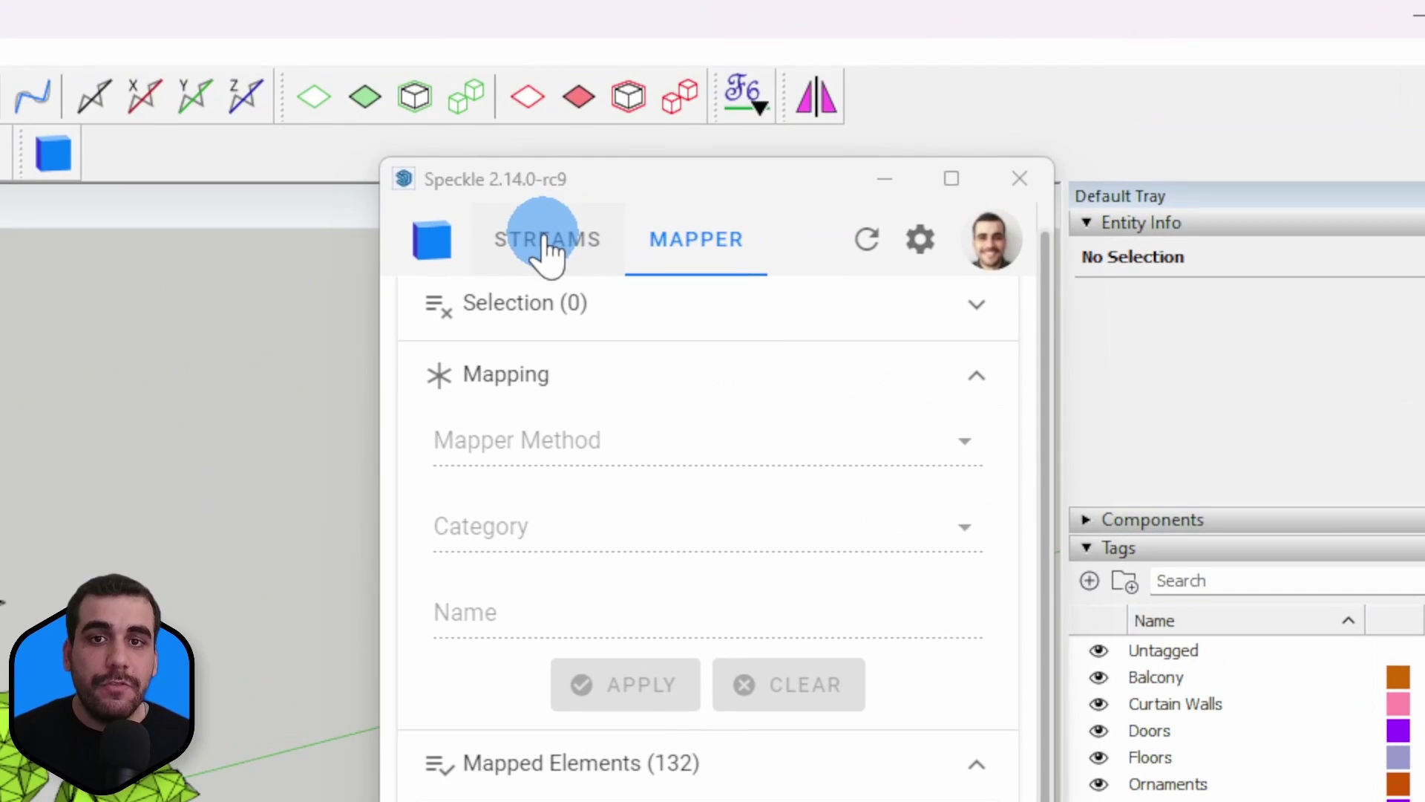
Step: Create a new stream named "Mapping Tool for SU Demo", toggling its Private Stream option on and off
{"action": "left_click", "coordinate": [878, 143]}
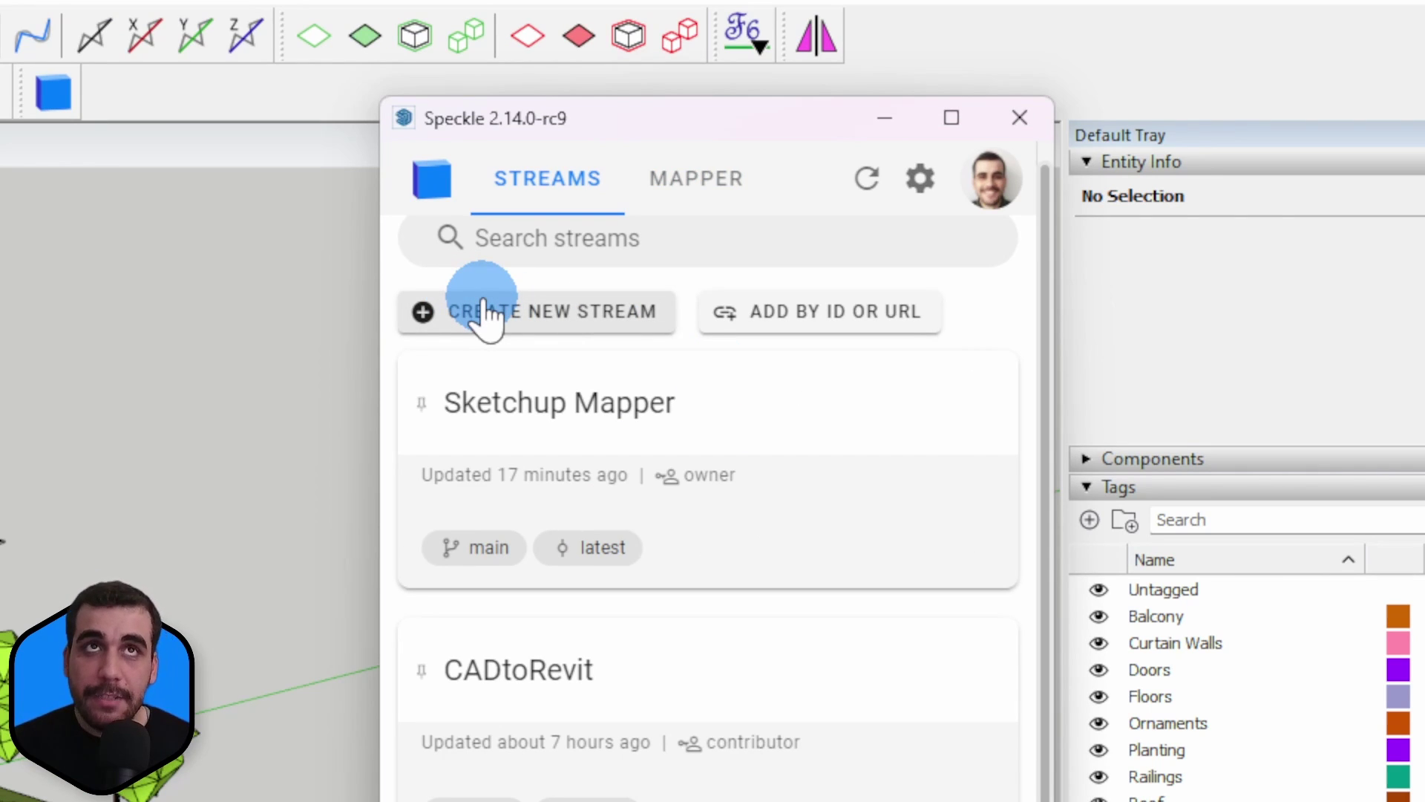
{"action": "left_click", "coordinate": [486, 312]}
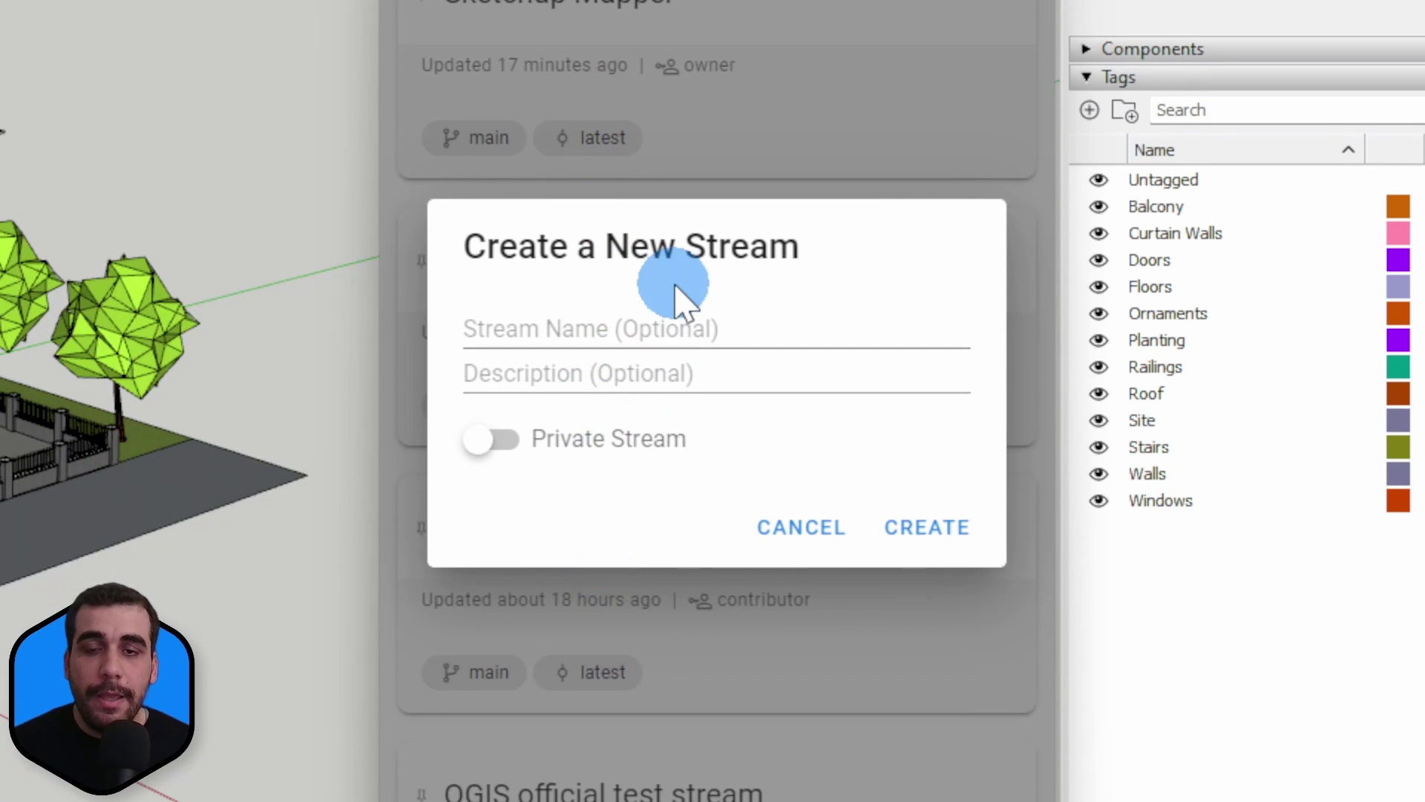
{"action": "left_click", "coordinate": [660, 512]}
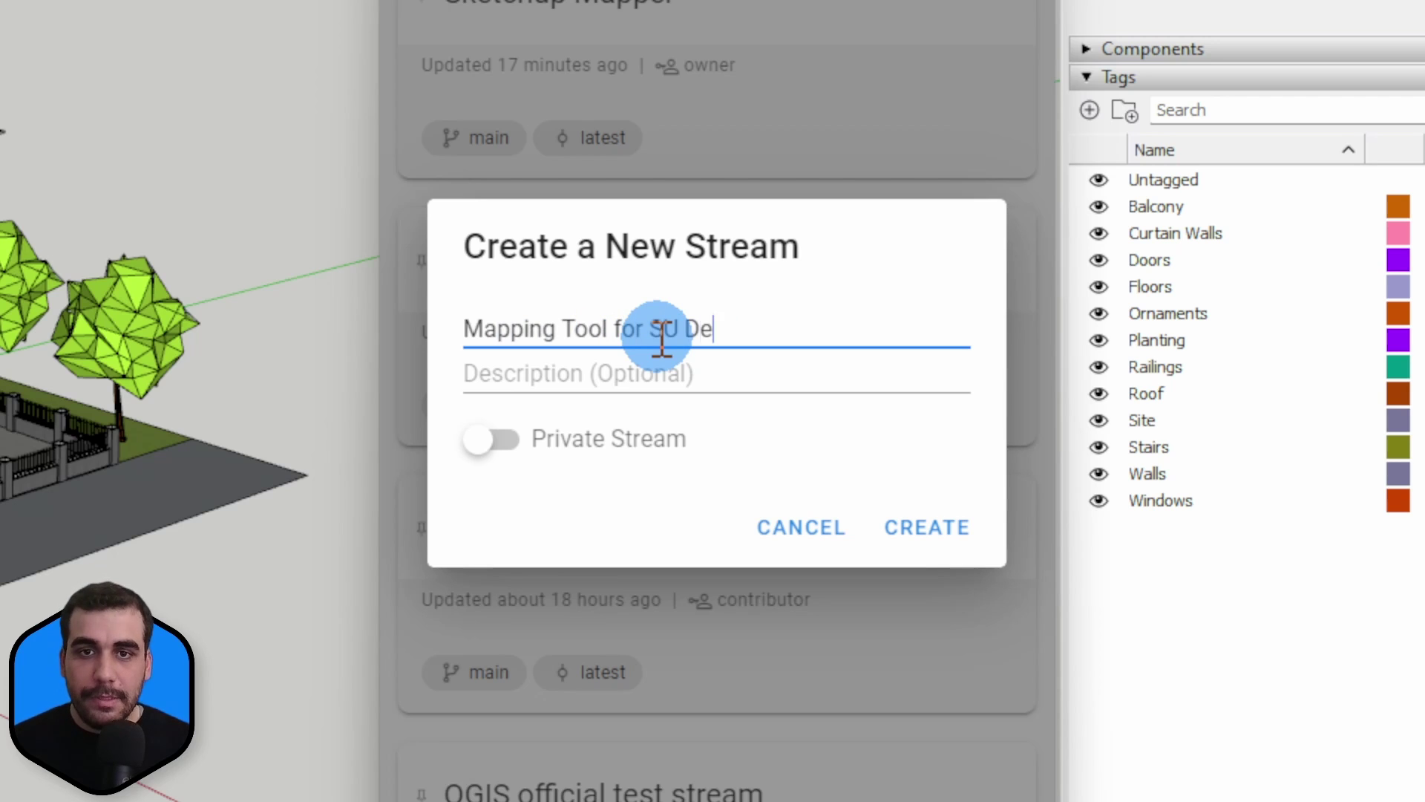
{"action": "left_click", "coordinate": [499, 445]}
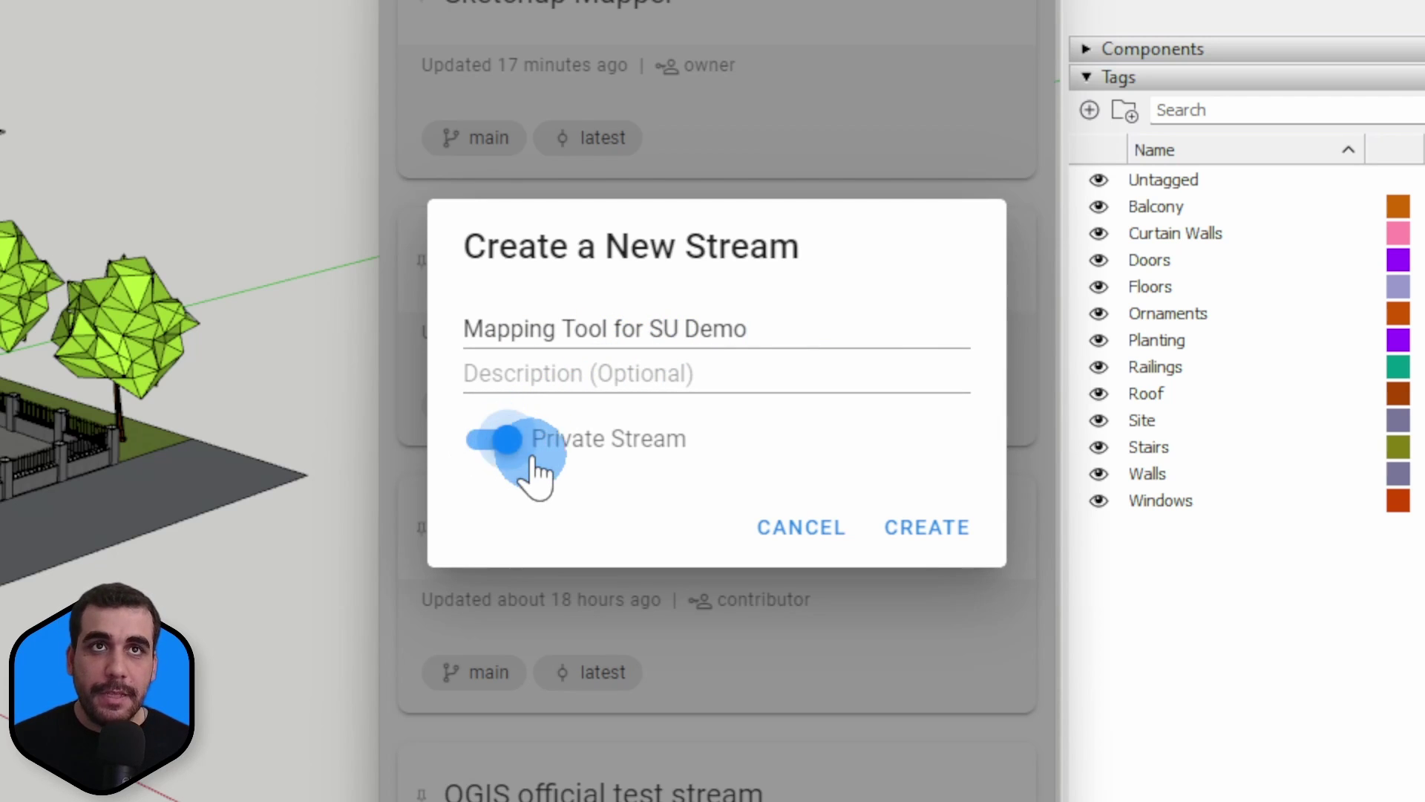
{"action": "left_click", "coordinate": [494, 447]}
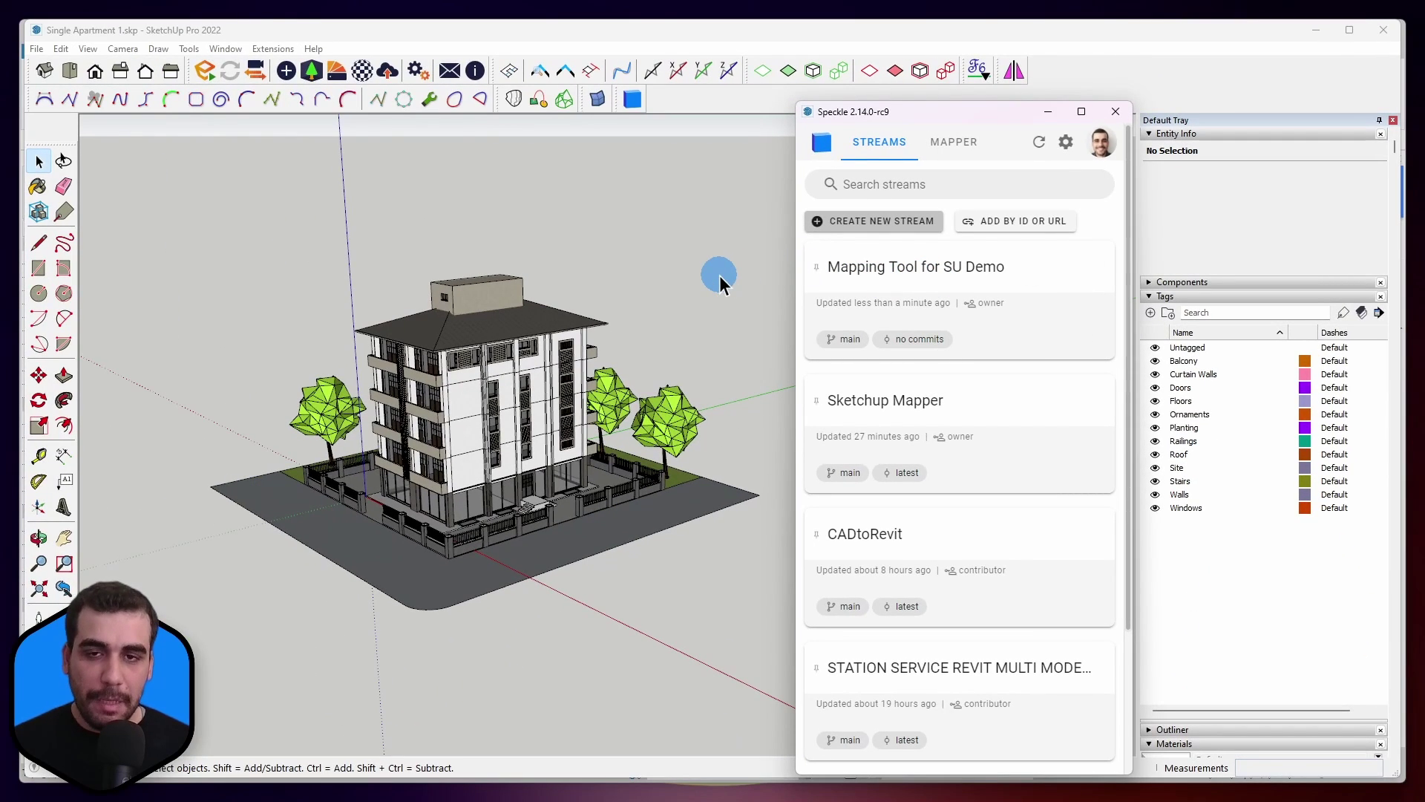
Step: Select the entire apartment model with its site and send it to the main branch of the Mapping Tool for SU Demo stream
{"action": "left_click", "coordinate": [723, 261]}
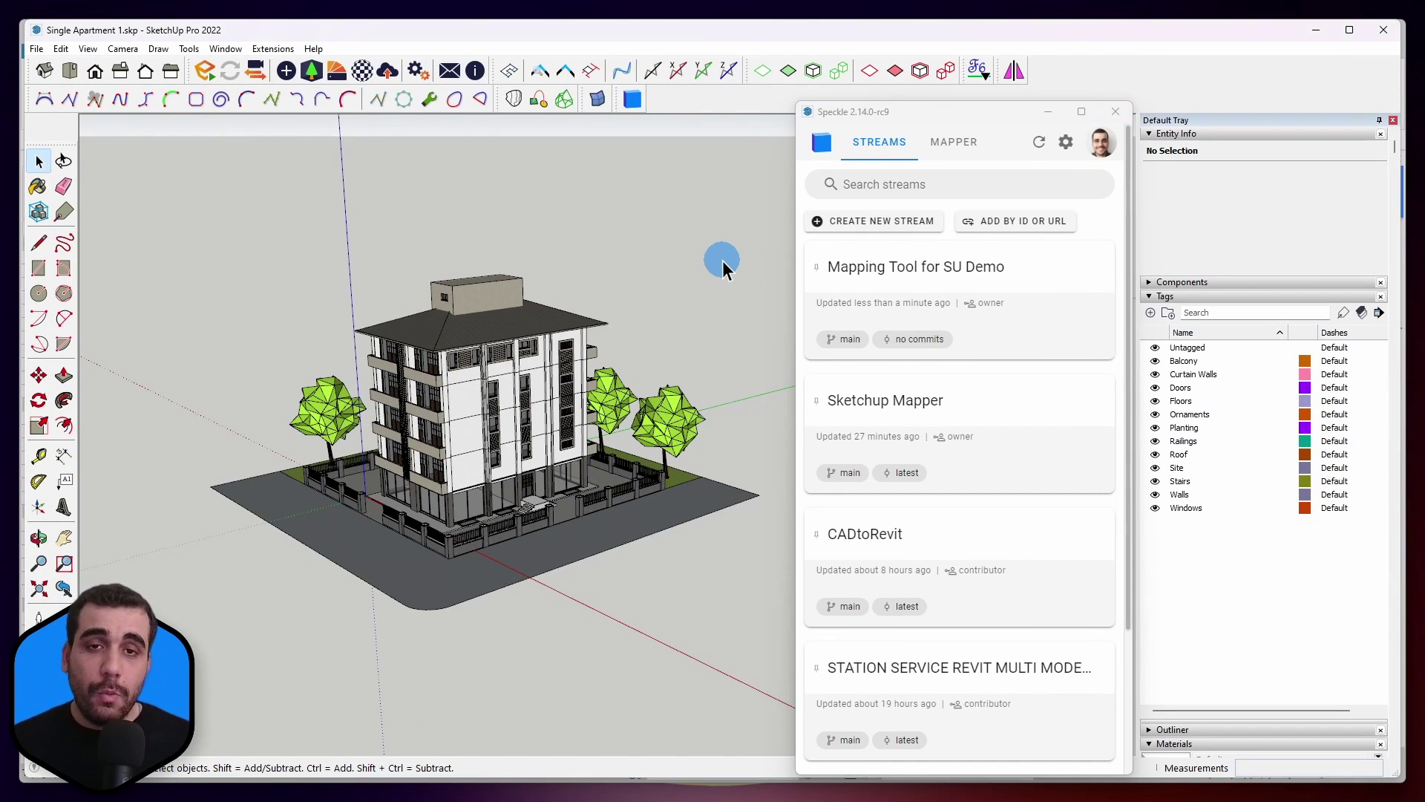
{"action": "left_click_drag", "start_coordinate": [769, 207], "coordinate": [459, 566]}
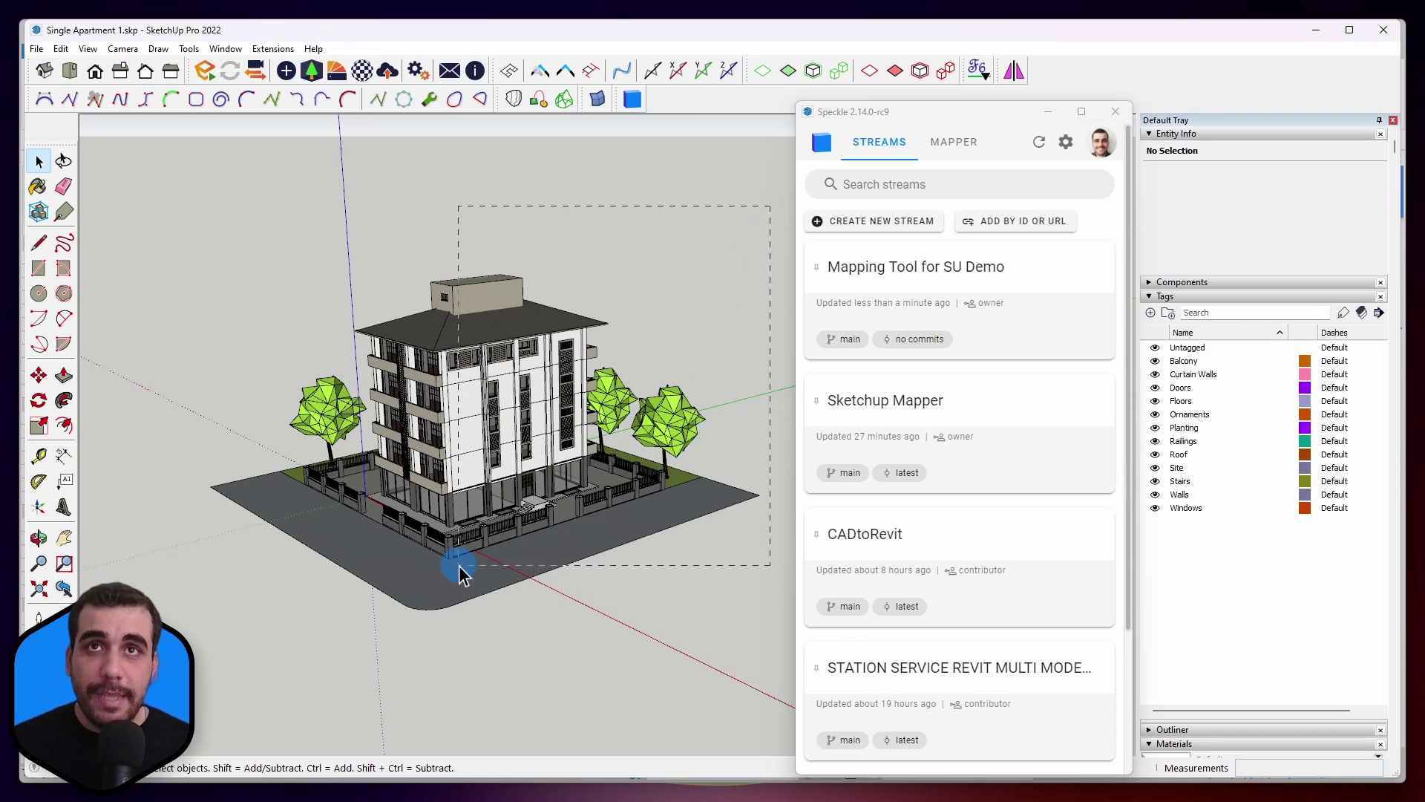
{"action": "left_click_drag", "start_coordinate": [214, 649], "coordinate": [213, 650]}
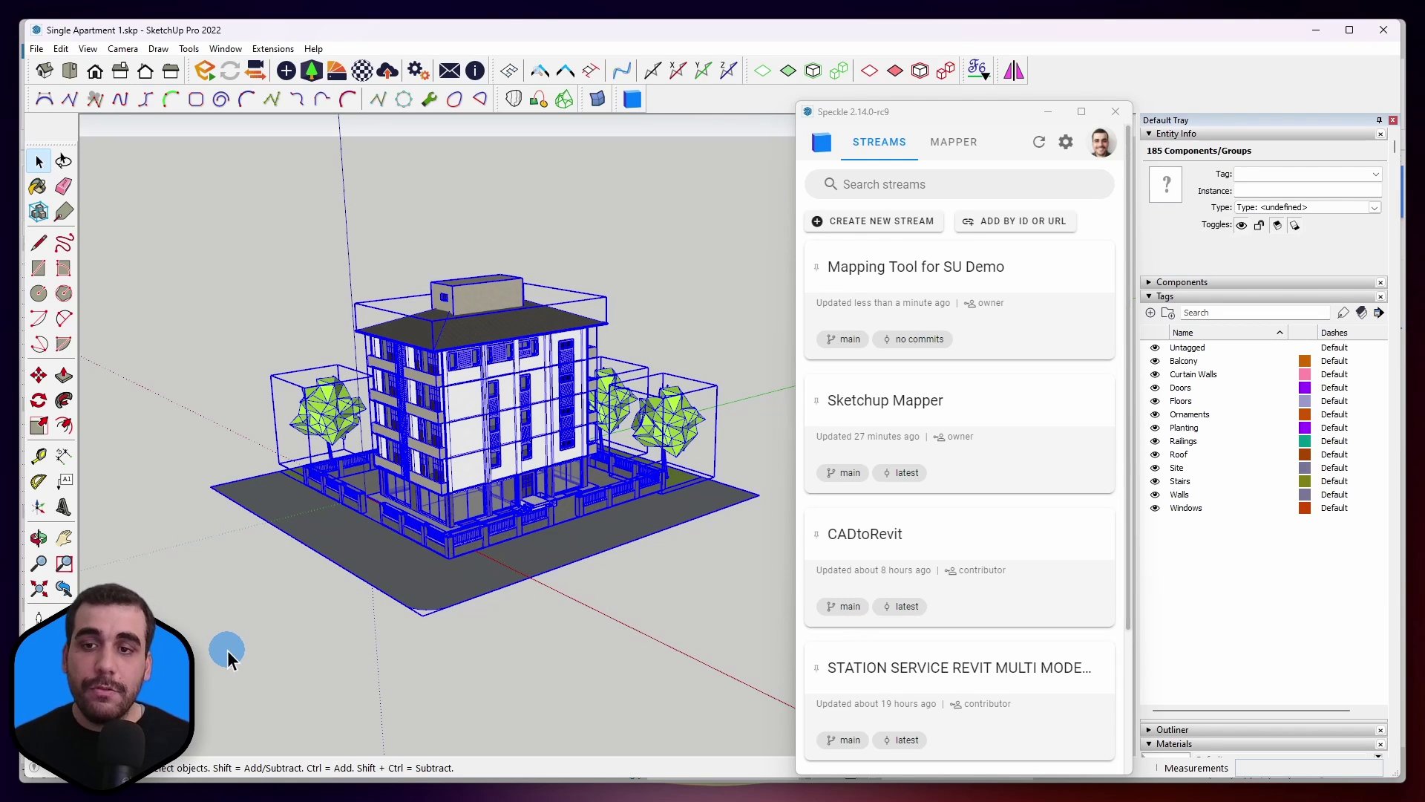
{"action": "mouse_move", "coordinate": [1005, 337]}
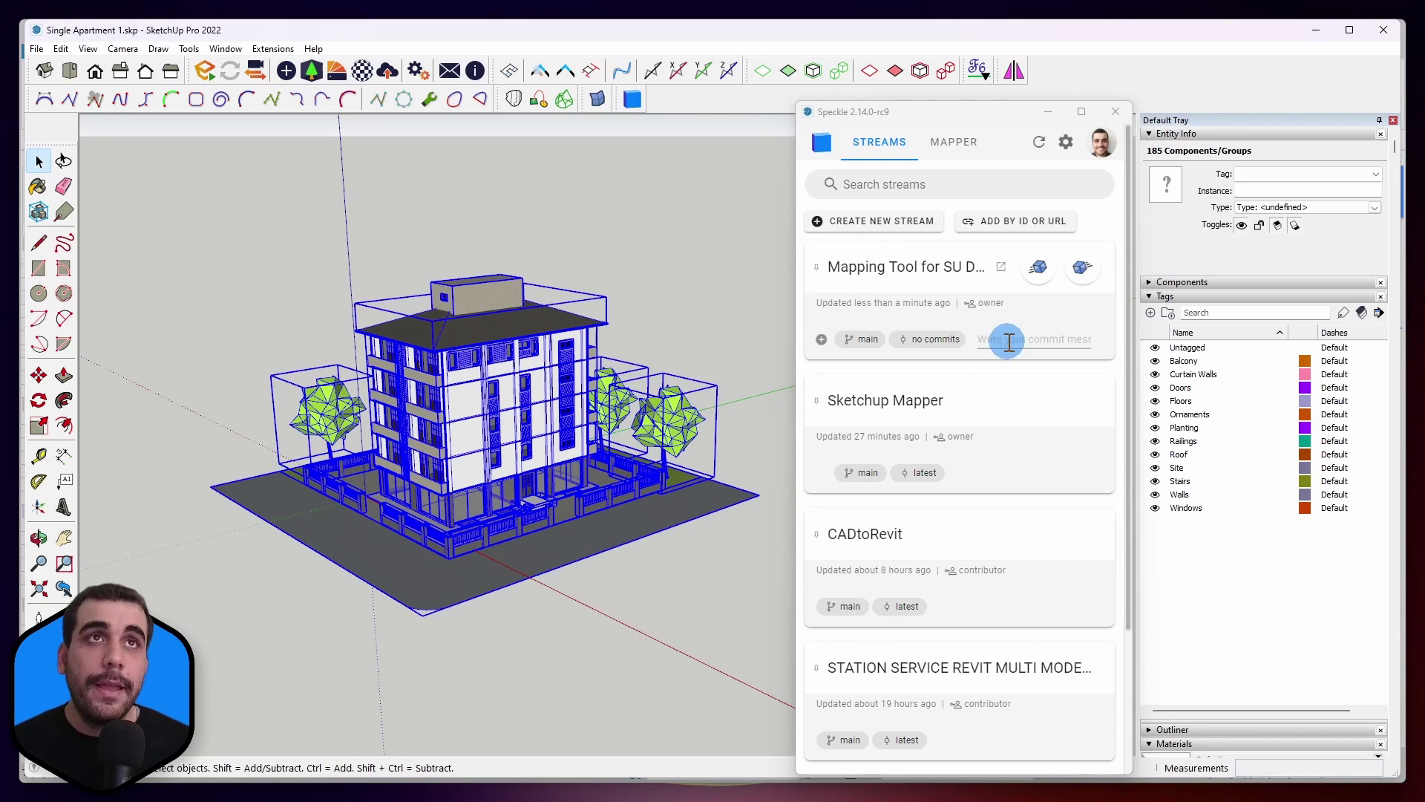
{"action": "left_click", "coordinate": [1040, 269]}
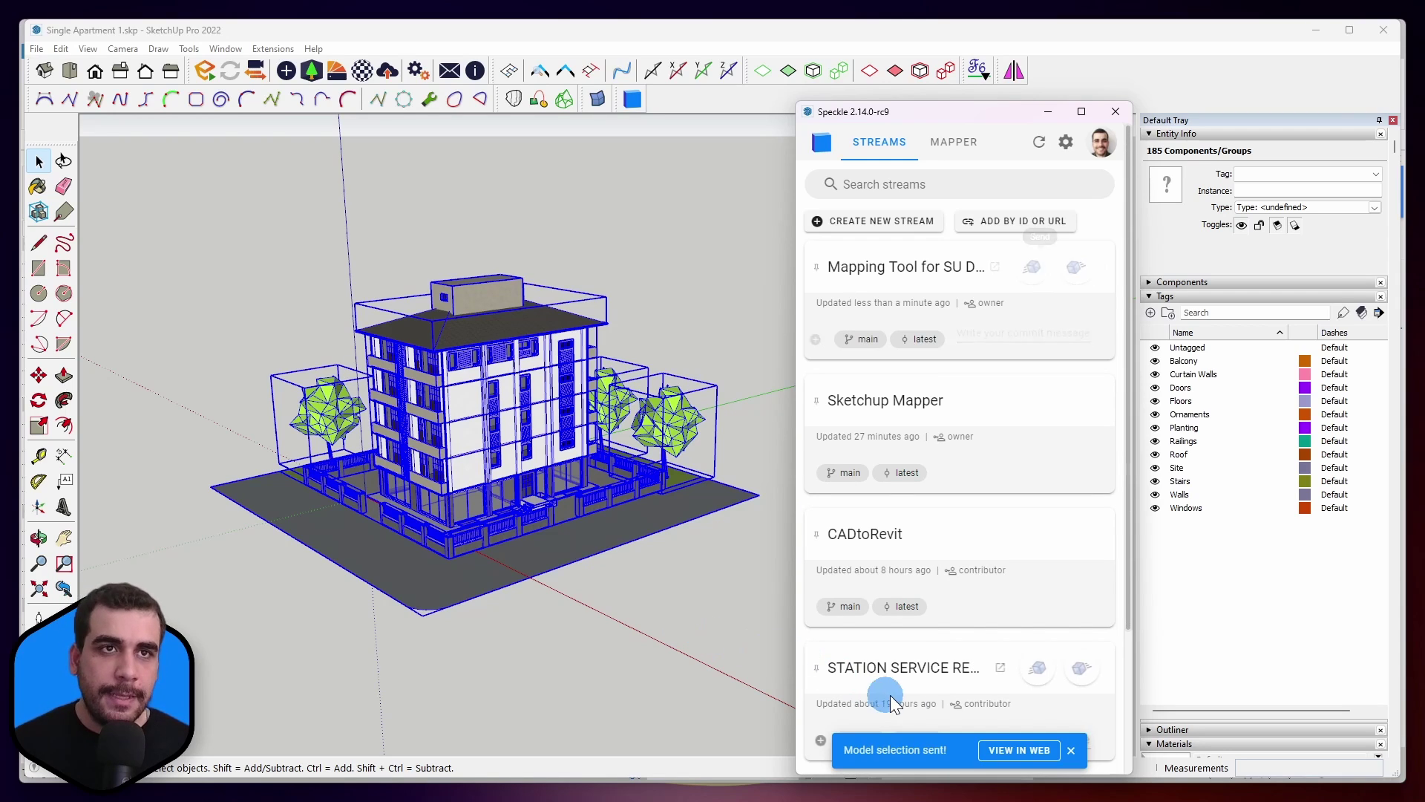
Step: View the sent commit in the Speckle web viewer and examine the building from several angles and up close
{"action": "left_click", "coordinate": [1018, 750]}
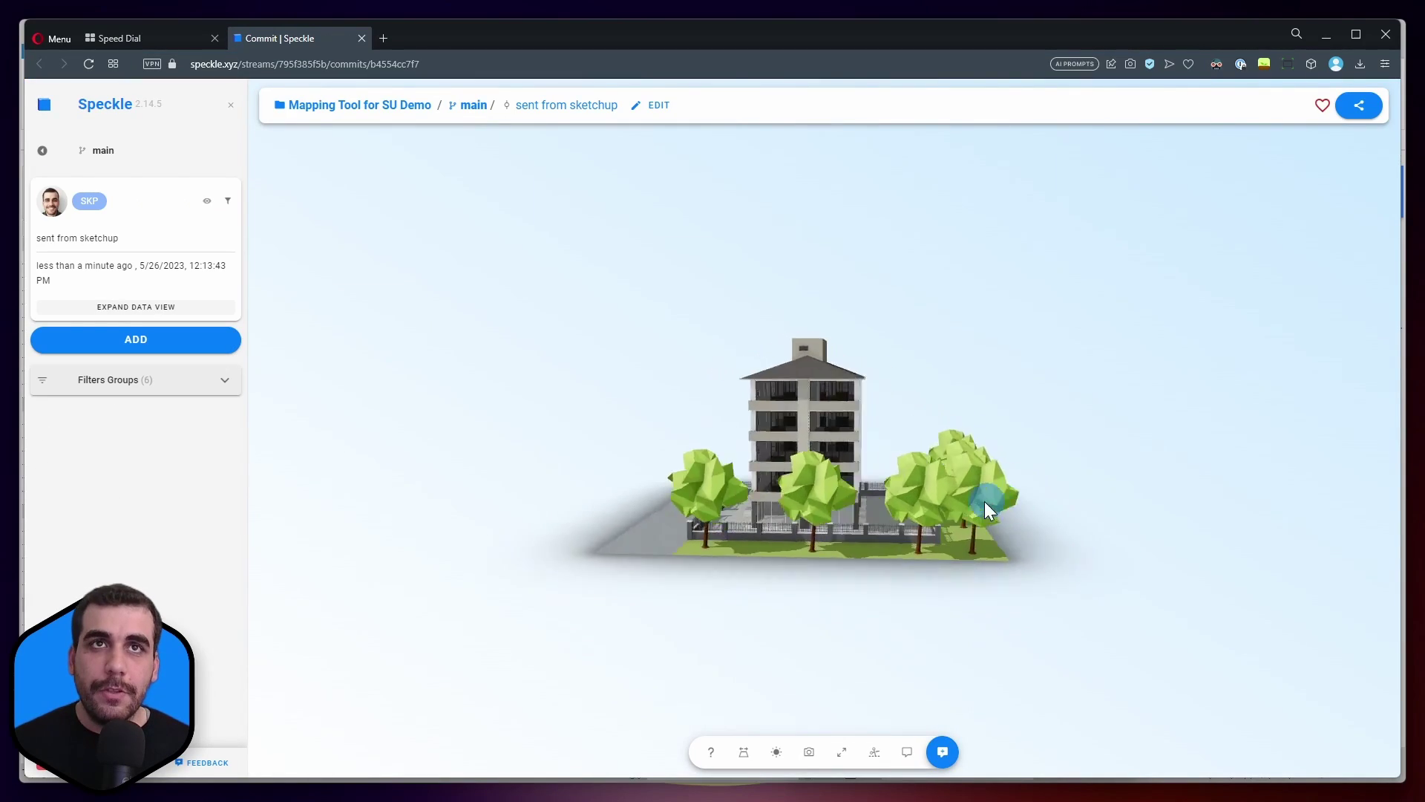
{"action": "left_click_drag", "start_coordinate": [984, 501], "coordinate": [668, 527]}
{"action": "scroll", "coordinate": [883, 462], "scroll_direction": "up", "scroll_amount": 6}
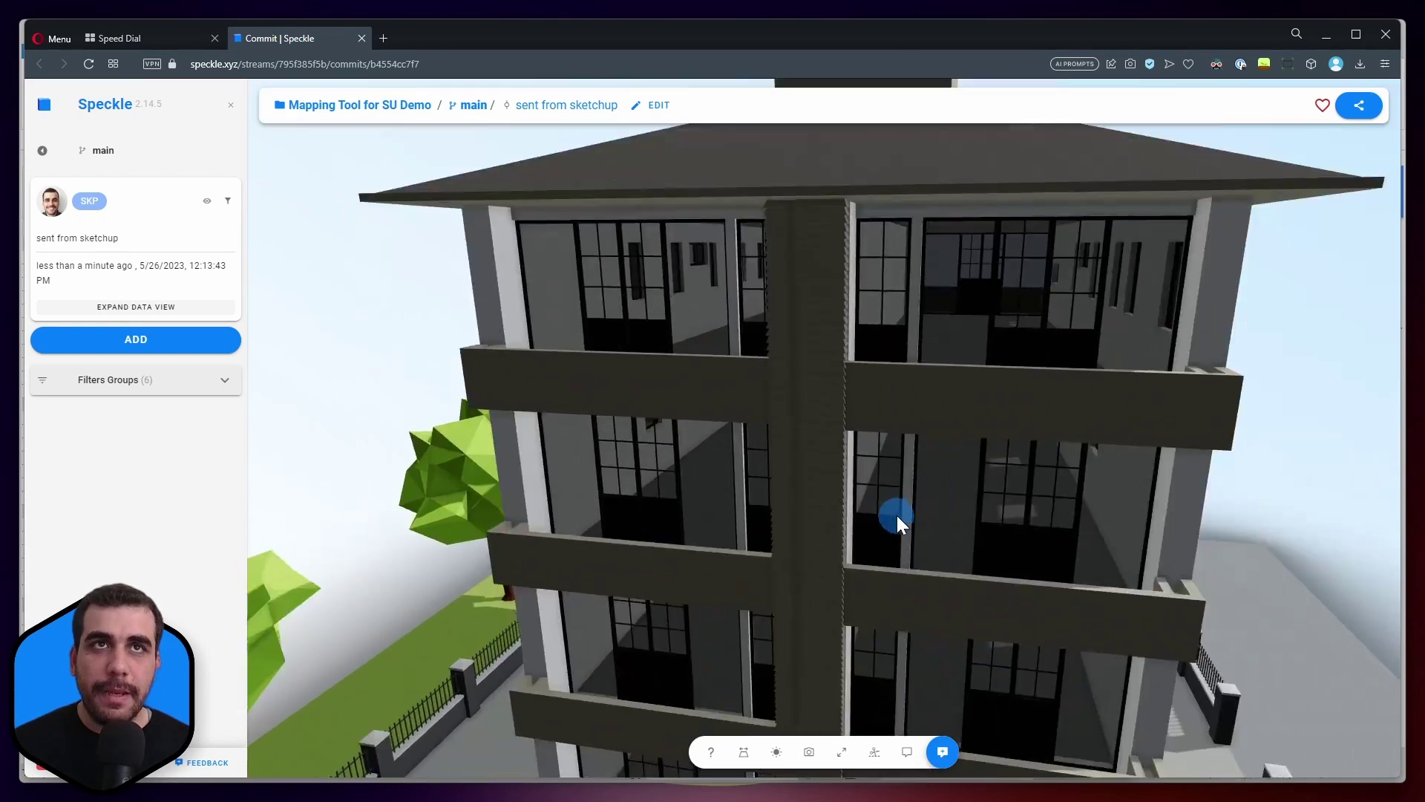
{"action": "scroll", "coordinate": [896, 515], "scroll_direction": "down", "scroll_amount": 6}
{"action": "left_click_drag", "start_coordinate": [896, 515], "coordinate": [882, 537]}
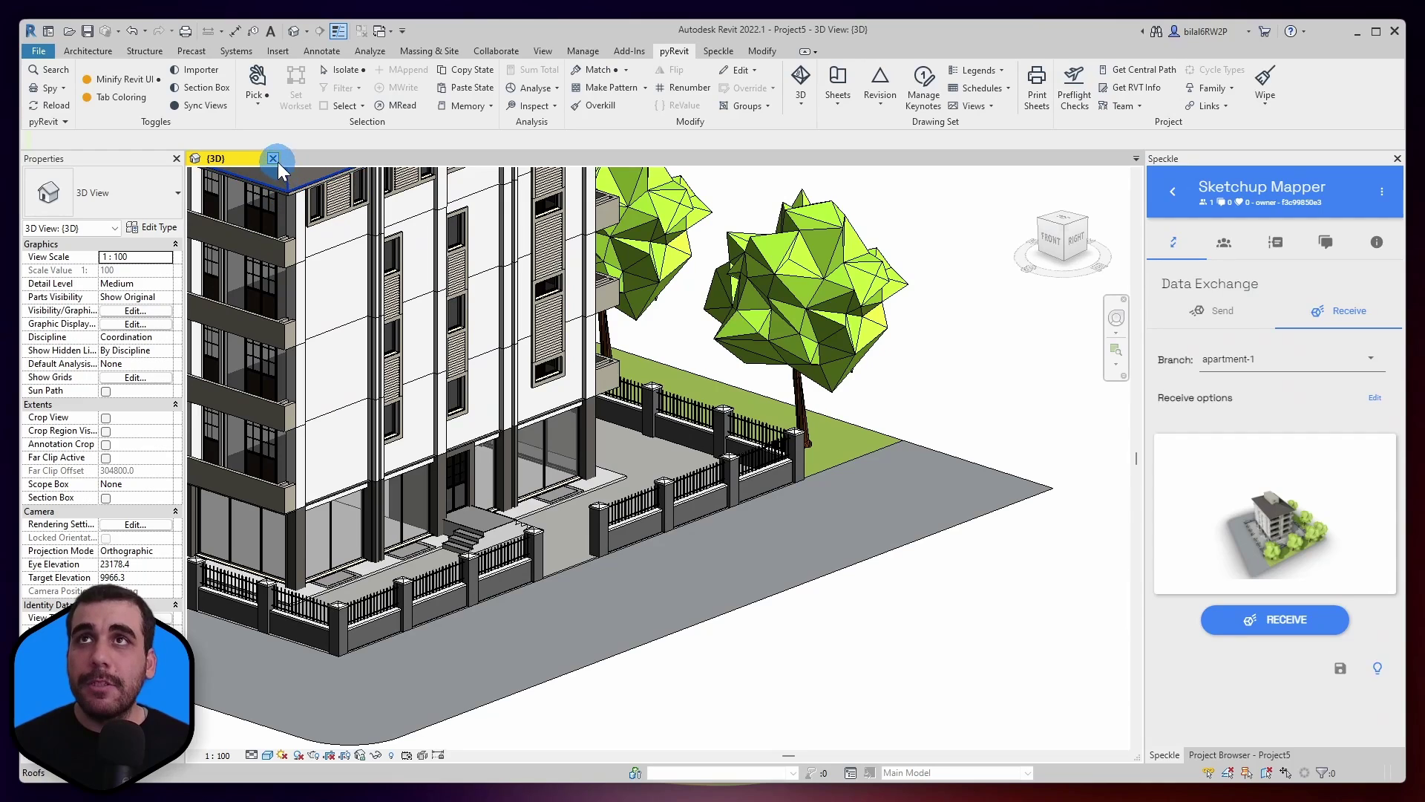
Step: Switch to Revit, close the open project and create a new project from the Metric-Architectural Template
{"action": "key", "text": "alt+F4"}
{"action": "left_click", "coordinate": [744, 409]}
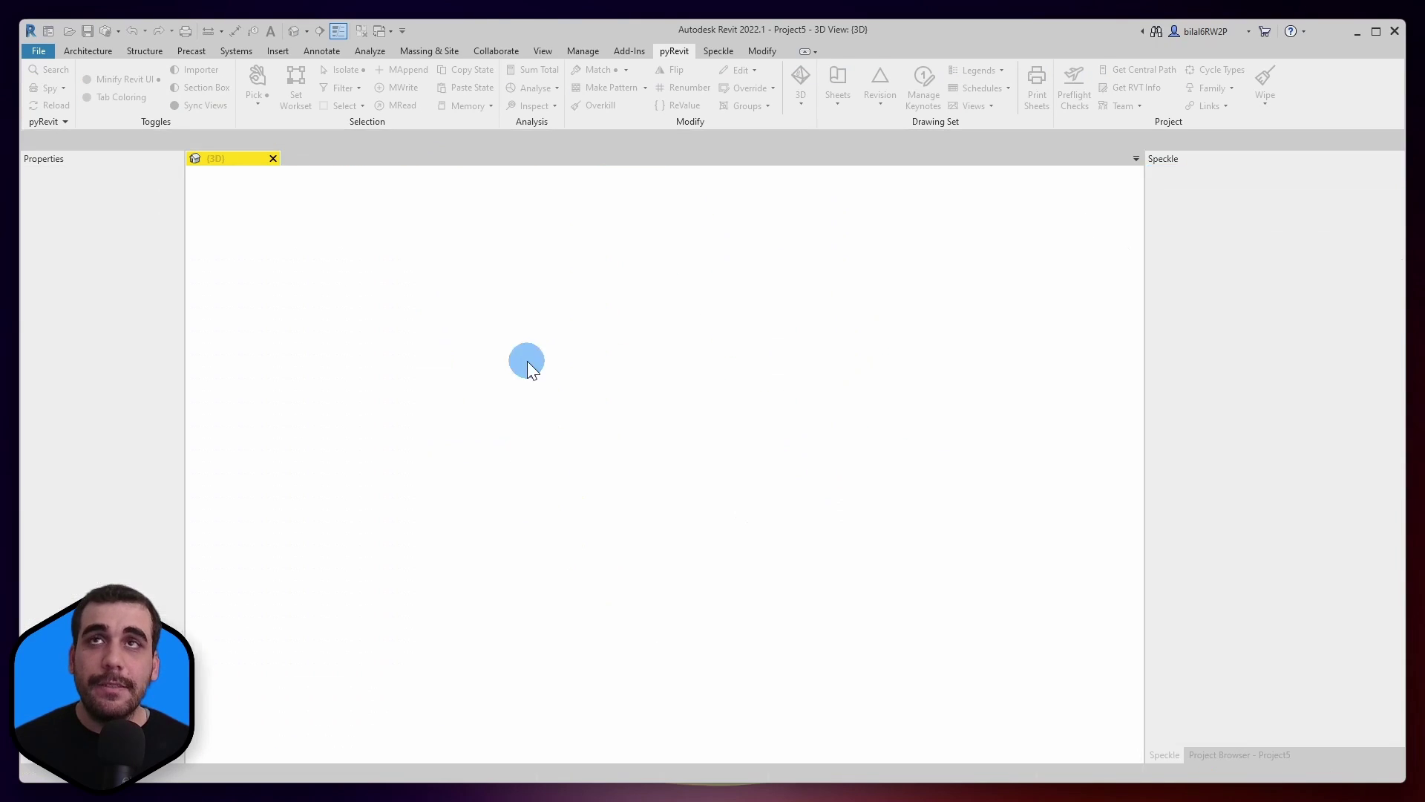
{"action": "left_click", "coordinate": [149, 239]}
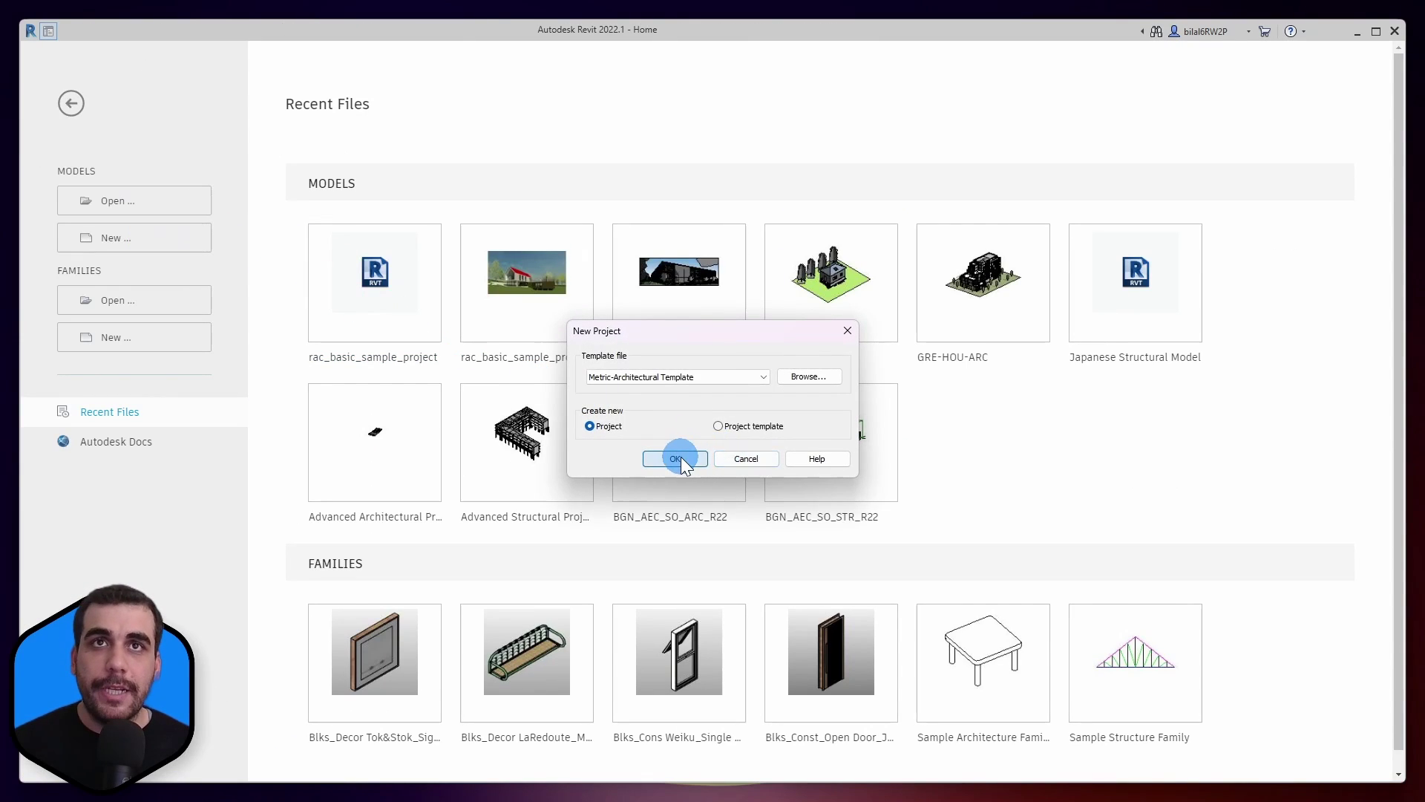
{"action": "left_click", "coordinate": [675, 458]}
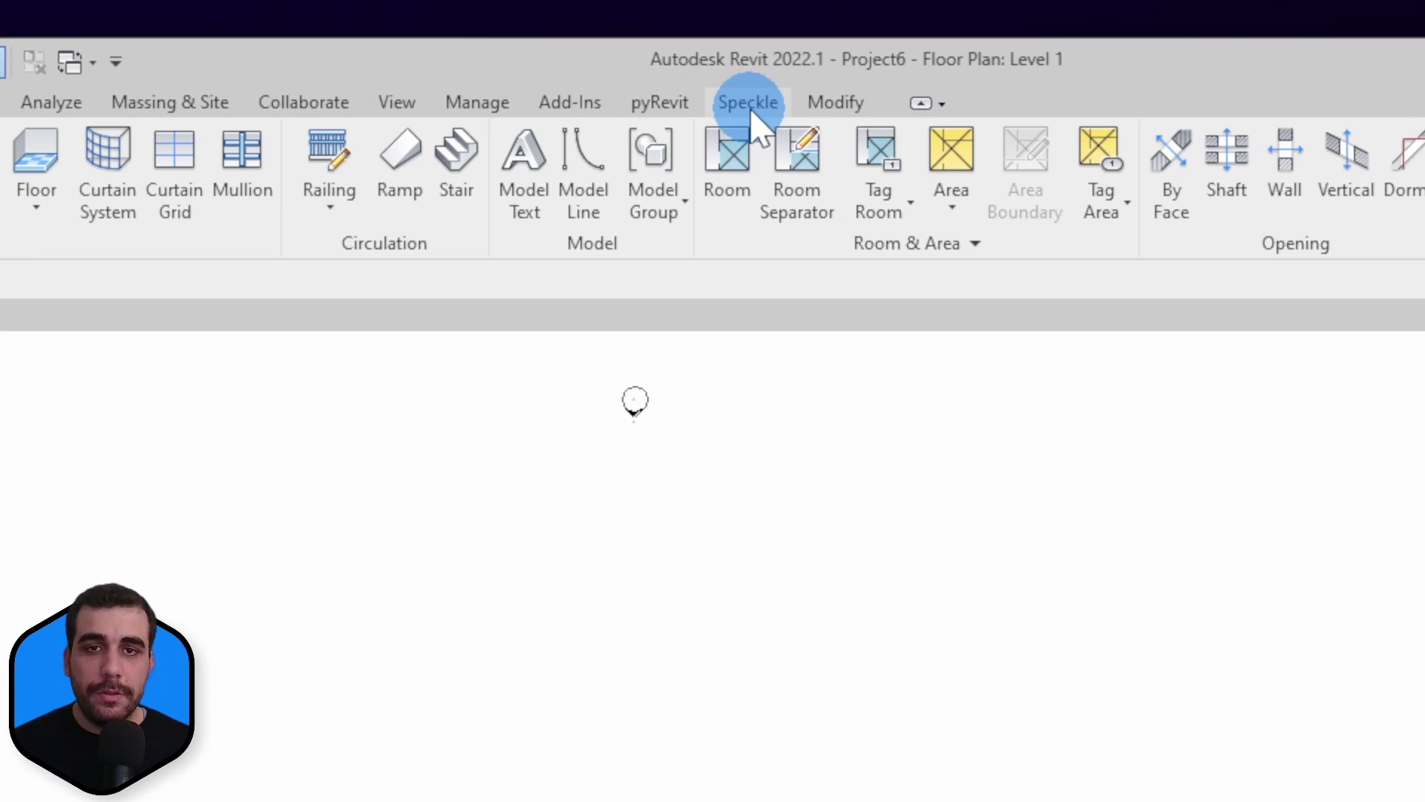
Step: Launch the Speckle Revit Connector and set up the Mapping Tool for SU Demo stream for receiving
{"action": "left_click", "coordinate": [749, 105]}
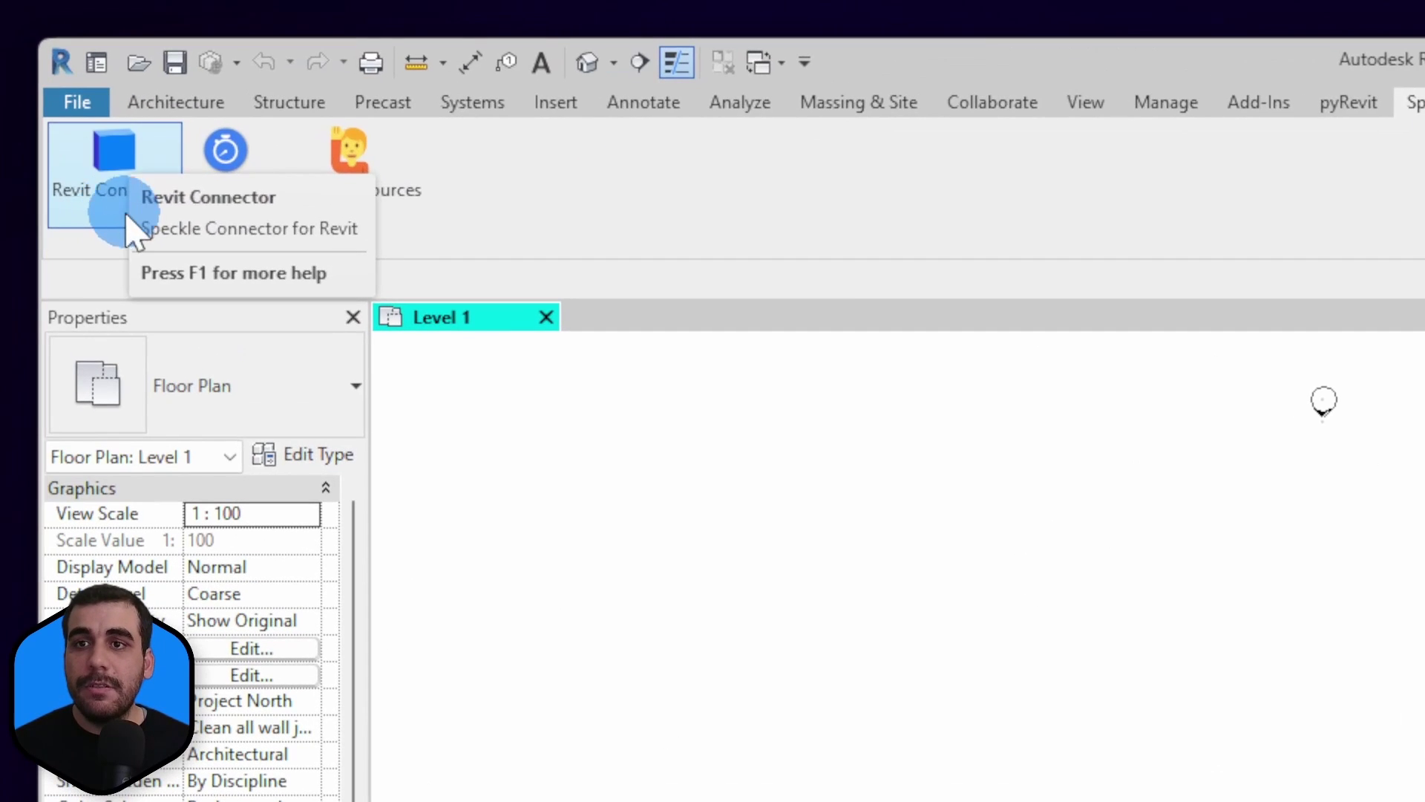
{"action": "left_click", "coordinate": [65, 109]}
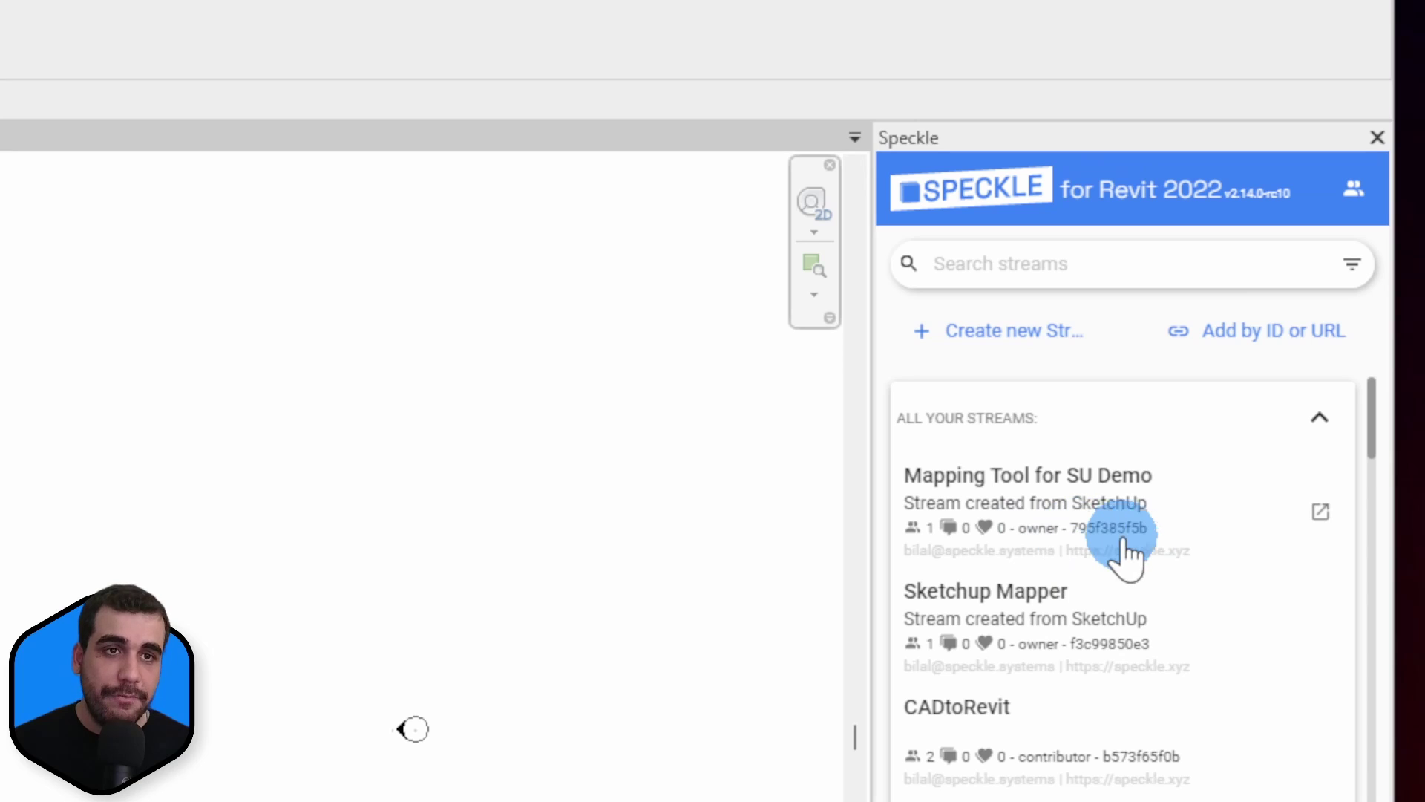
{"action": "left_click", "coordinate": [1103, 486]}
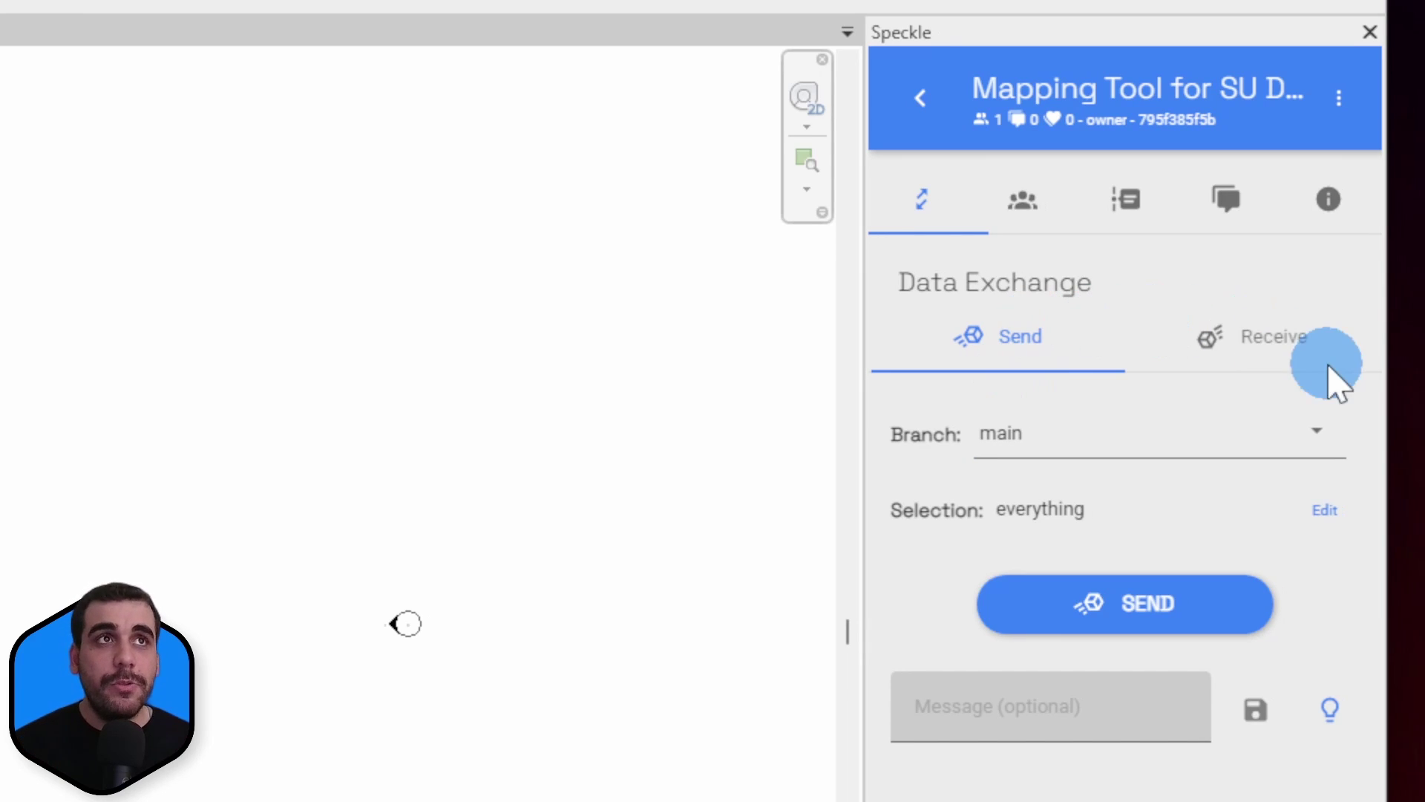
{"action": "left_click", "coordinate": [1253, 355]}
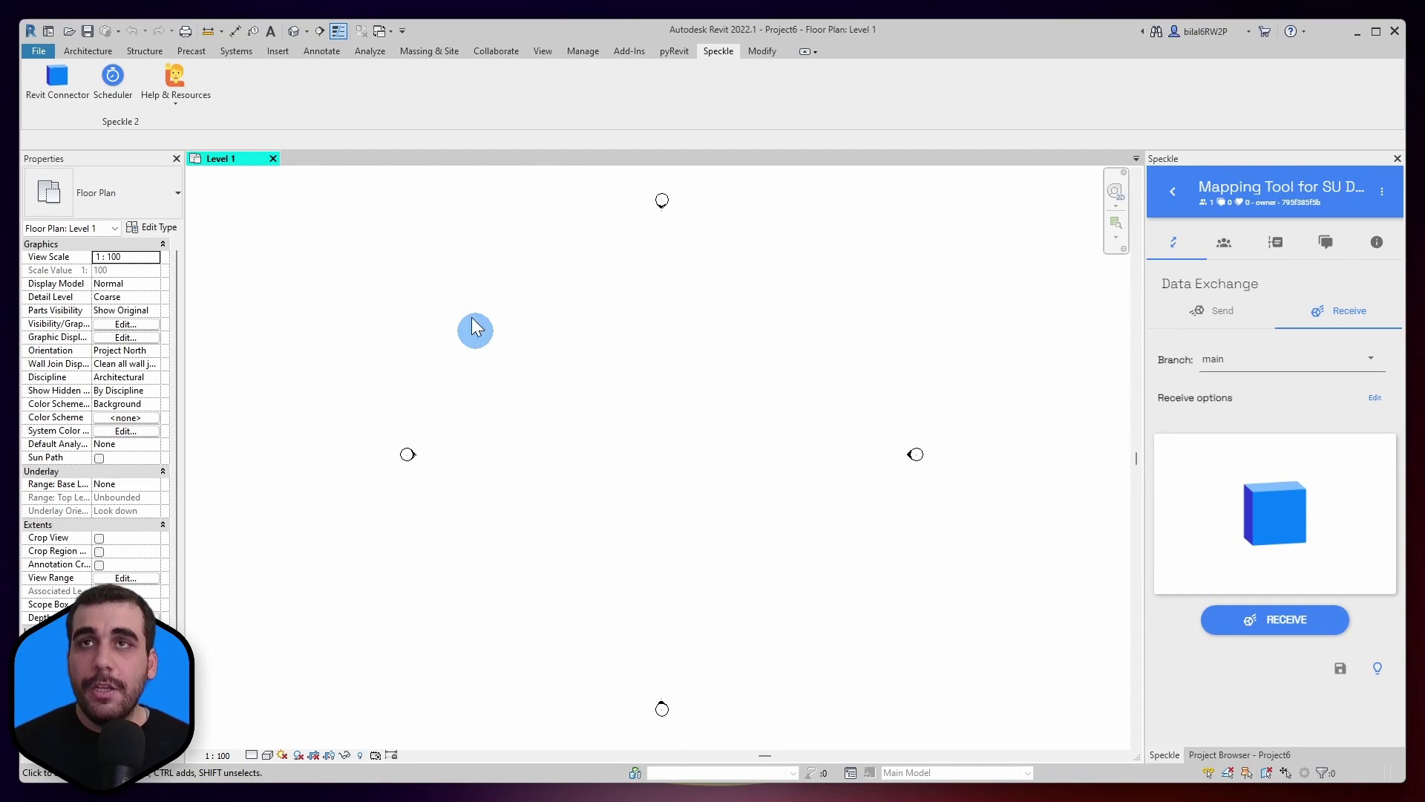
Step: Open the default 3D view and close the Level 1 floor plan
{"action": "left_click", "coordinate": [294, 31]}
{"action": "left_click", "coordinate": [273, 160]}
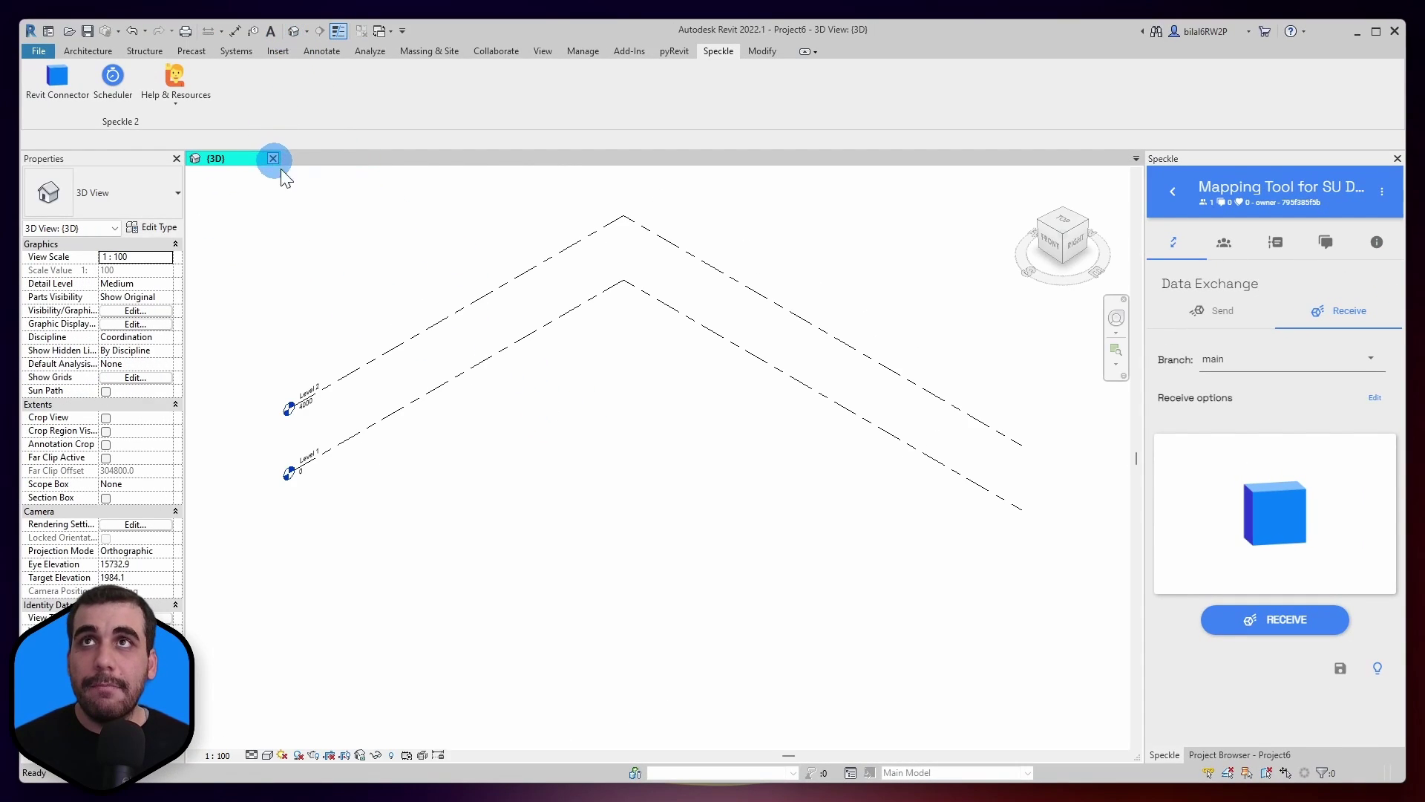
{"action": "scroll", "coordinate": [447, 443], "scroll_direction": "down", "scroll_amount": 2}
{"action": "middle_click_drag", "start_coordinate": [680, 492], "coordinate": [489, 501]}
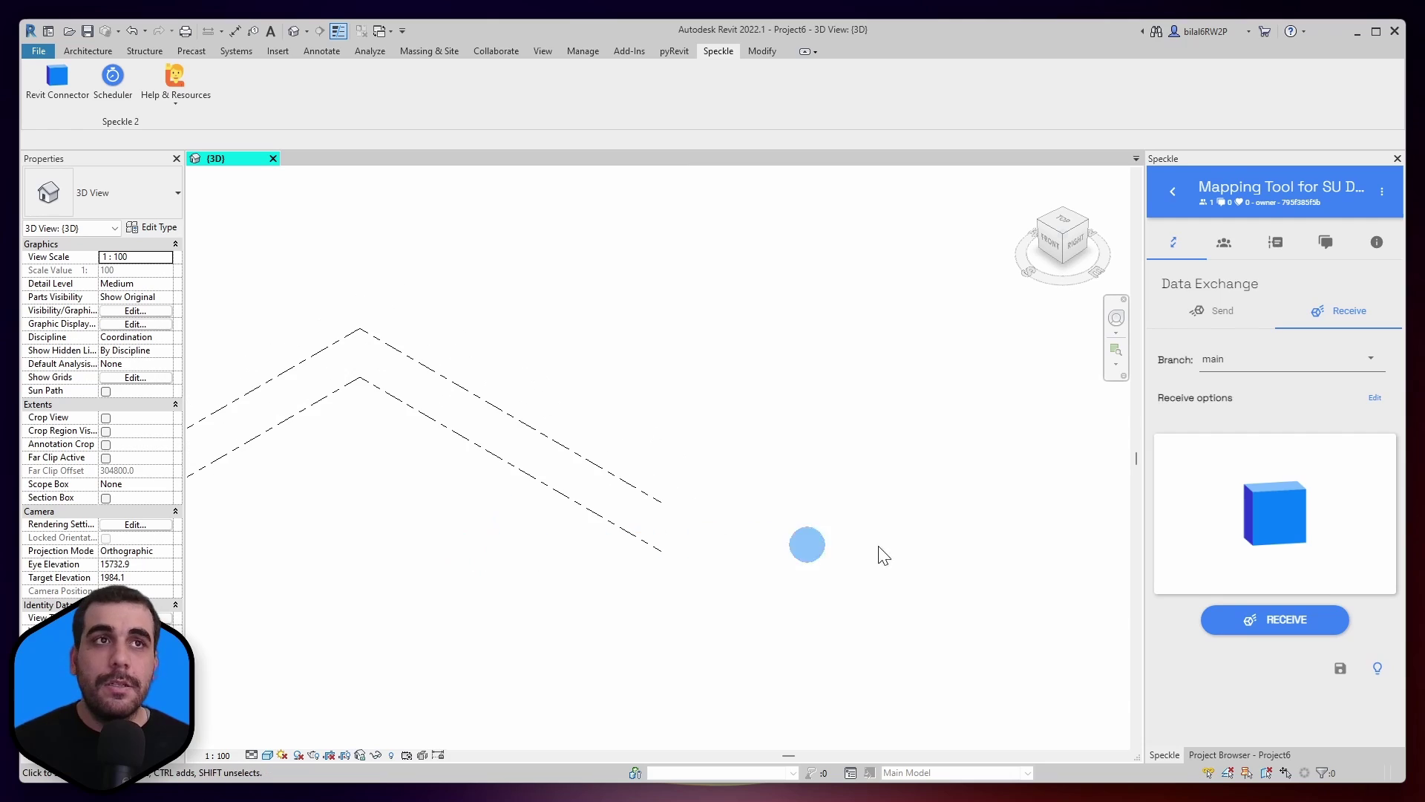
Step: Remove the level lines from the 3D view and receive the stream's main branch into the project
{"action": "left_click", "coordinate": [1247, 622]}
{"action": "left_click_drag", "start_coordinate": [717, 476], "coordinate": [636, 532]}
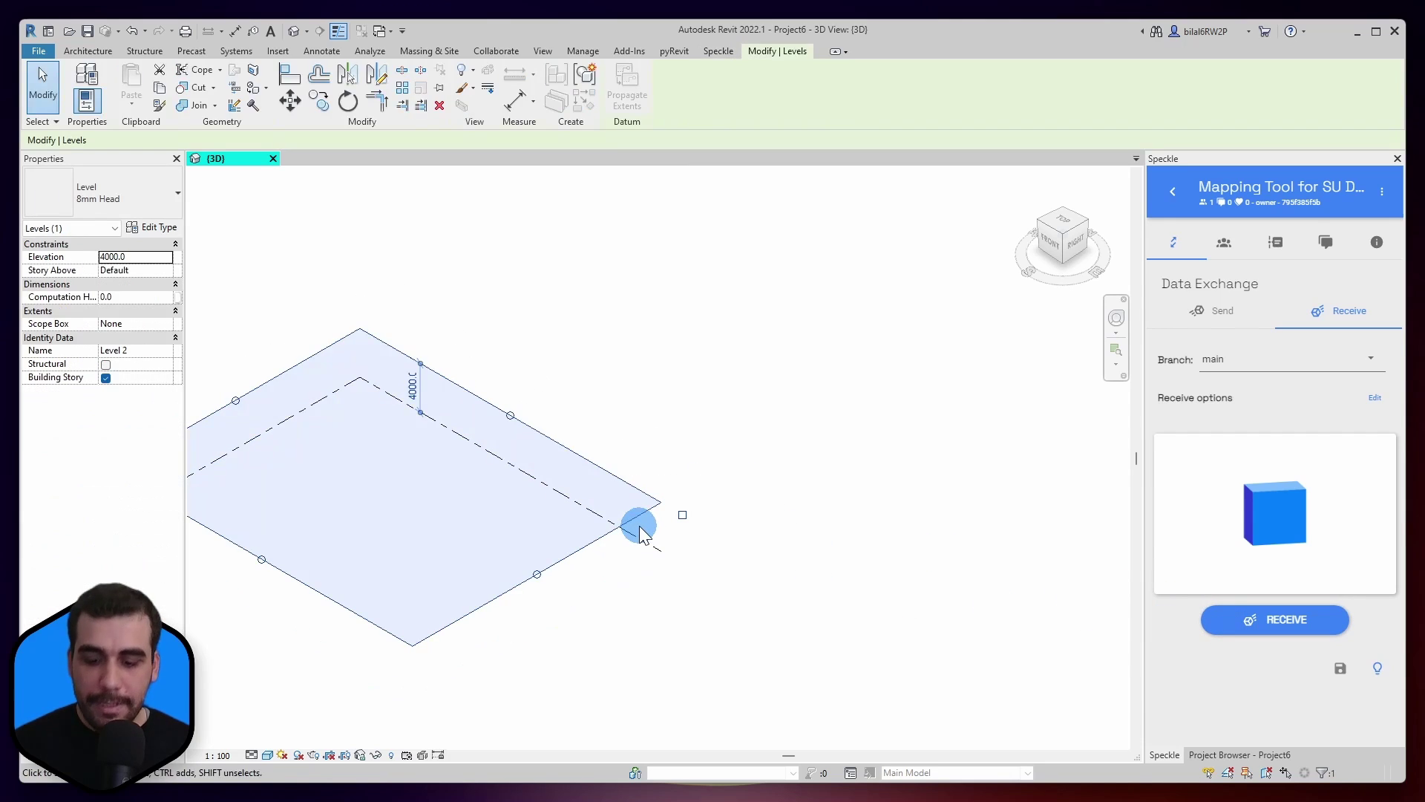
{"action": "key", "text": "Delete"}
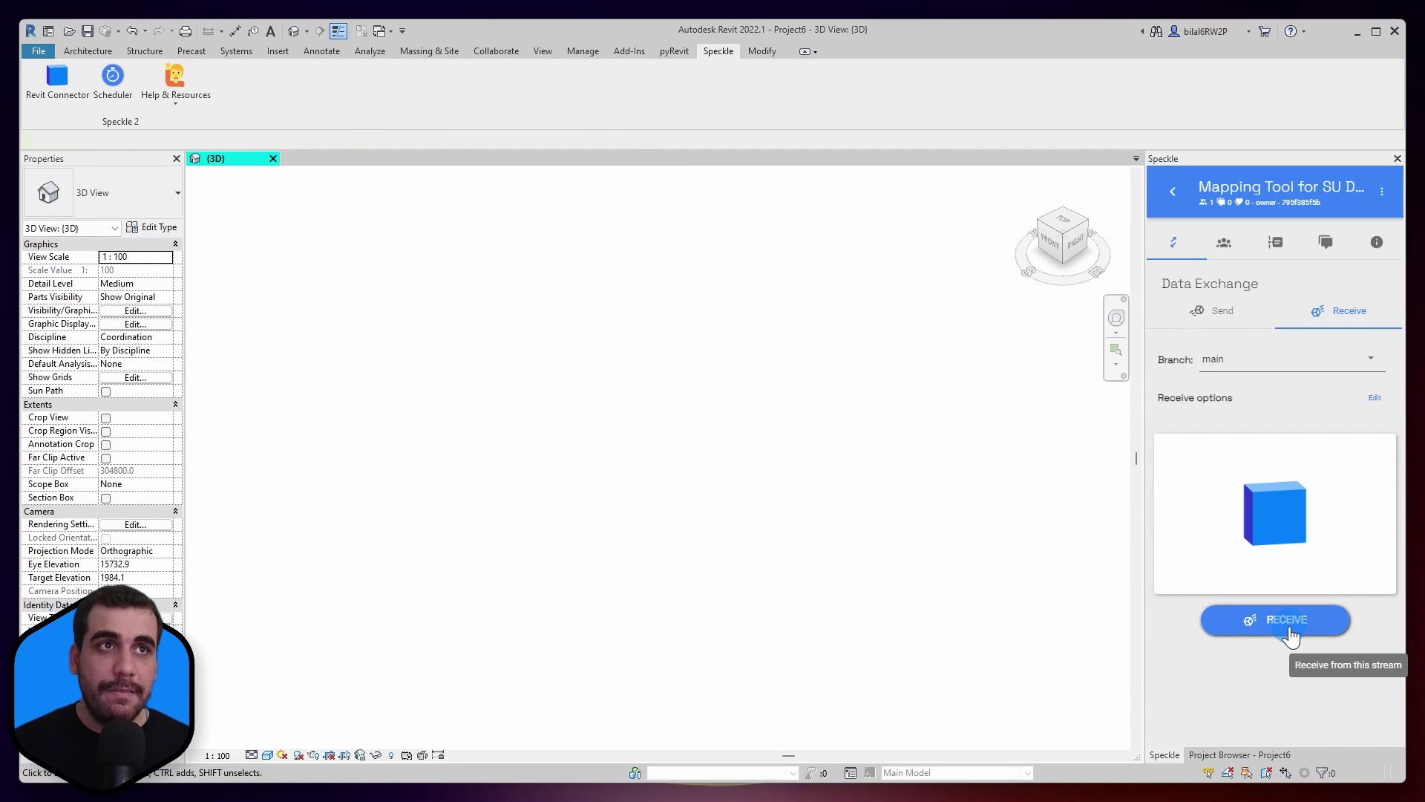
{"action": "left_click", "coordinate": [1289, 631]}
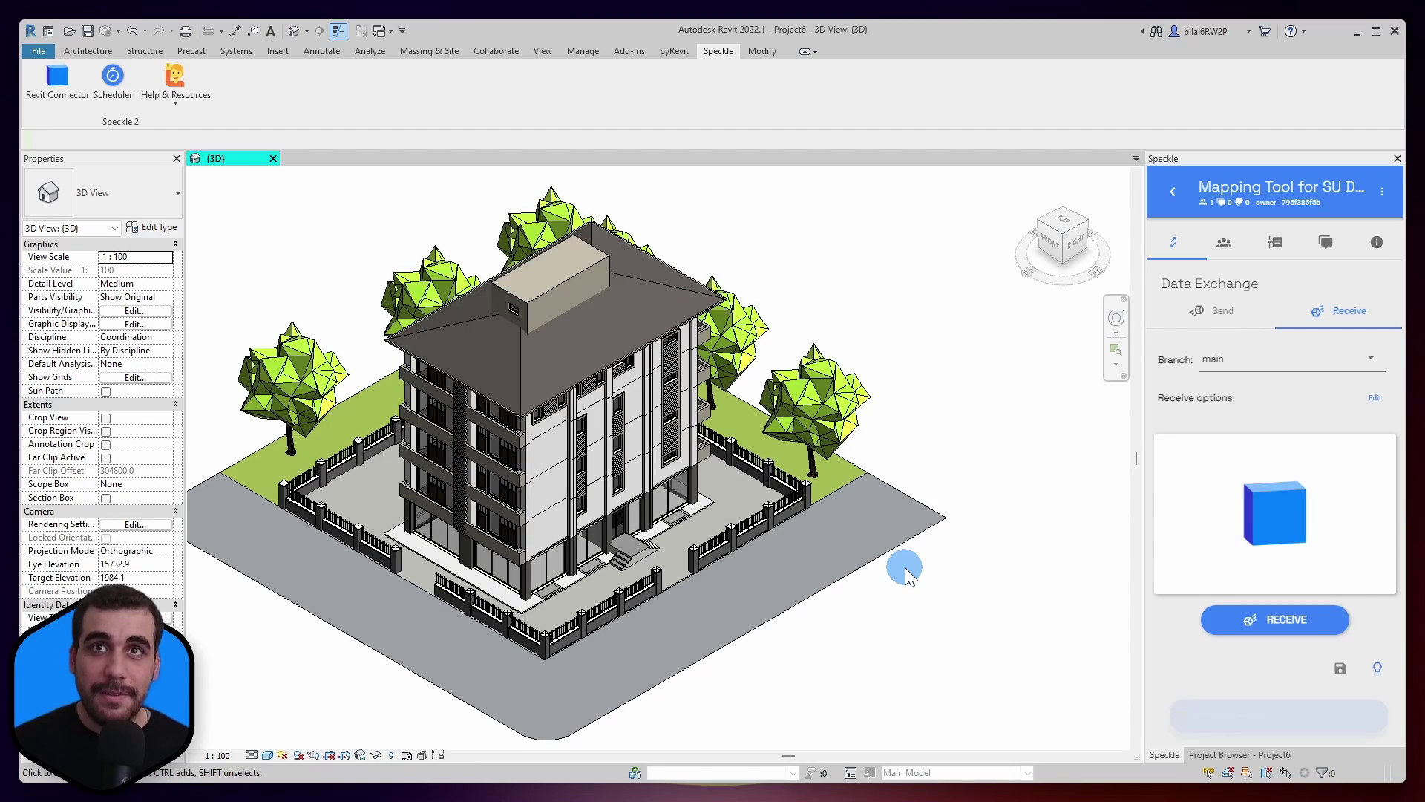
Step: Inspect the received building and check the Revit categories of the entrance door, a balcony parapet and a facade window
{"action": "scroll", "coordinate": [906, 567], "scroll_direction": "down", "scroll_amount": 2}
{"action": "middle_click_drag", "start_coordinate": [817, 605], "coordinate": [744, 531], "text": "shift"}
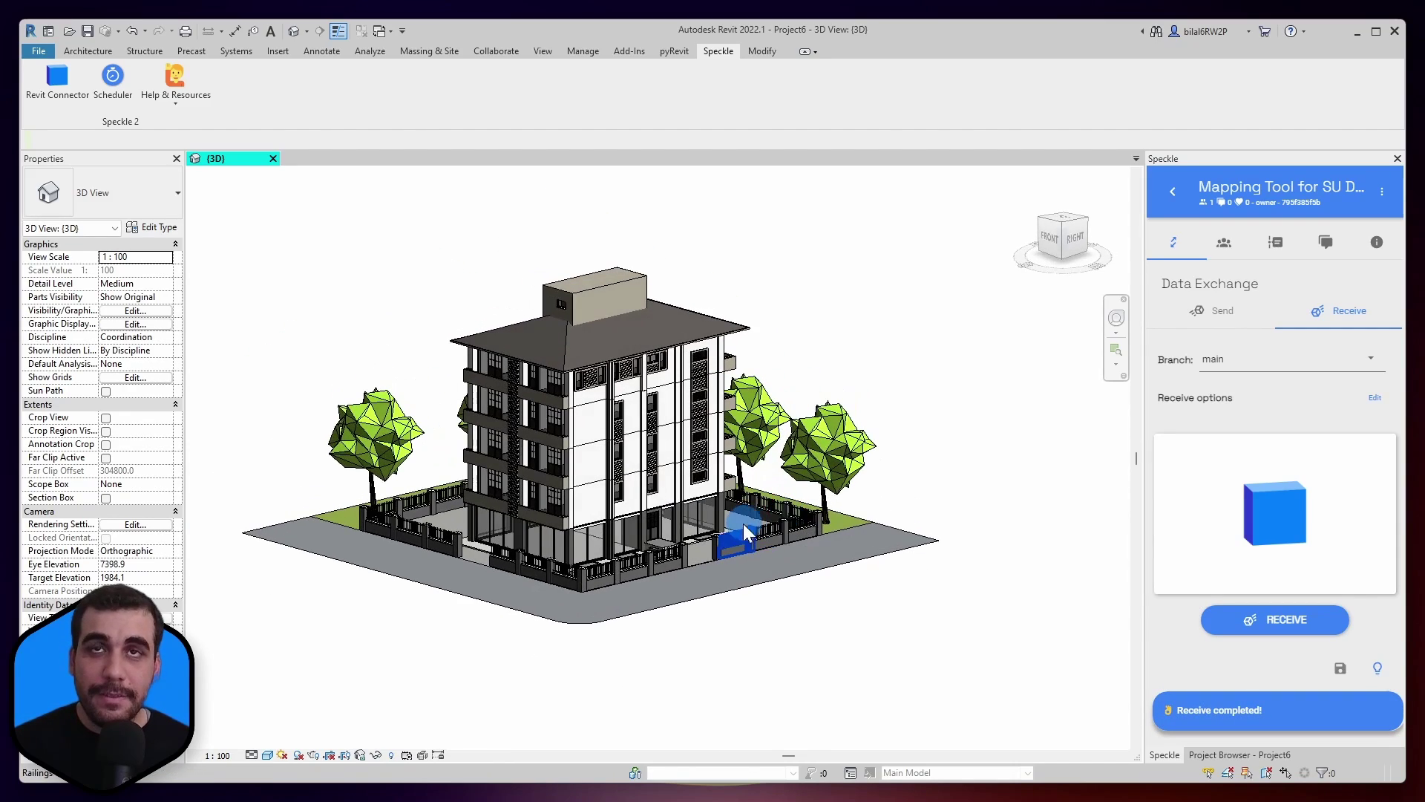
{"action": "scroll", "coordinate": [744, 531], "scroll_direction": "up", "scroll_amount": 4}
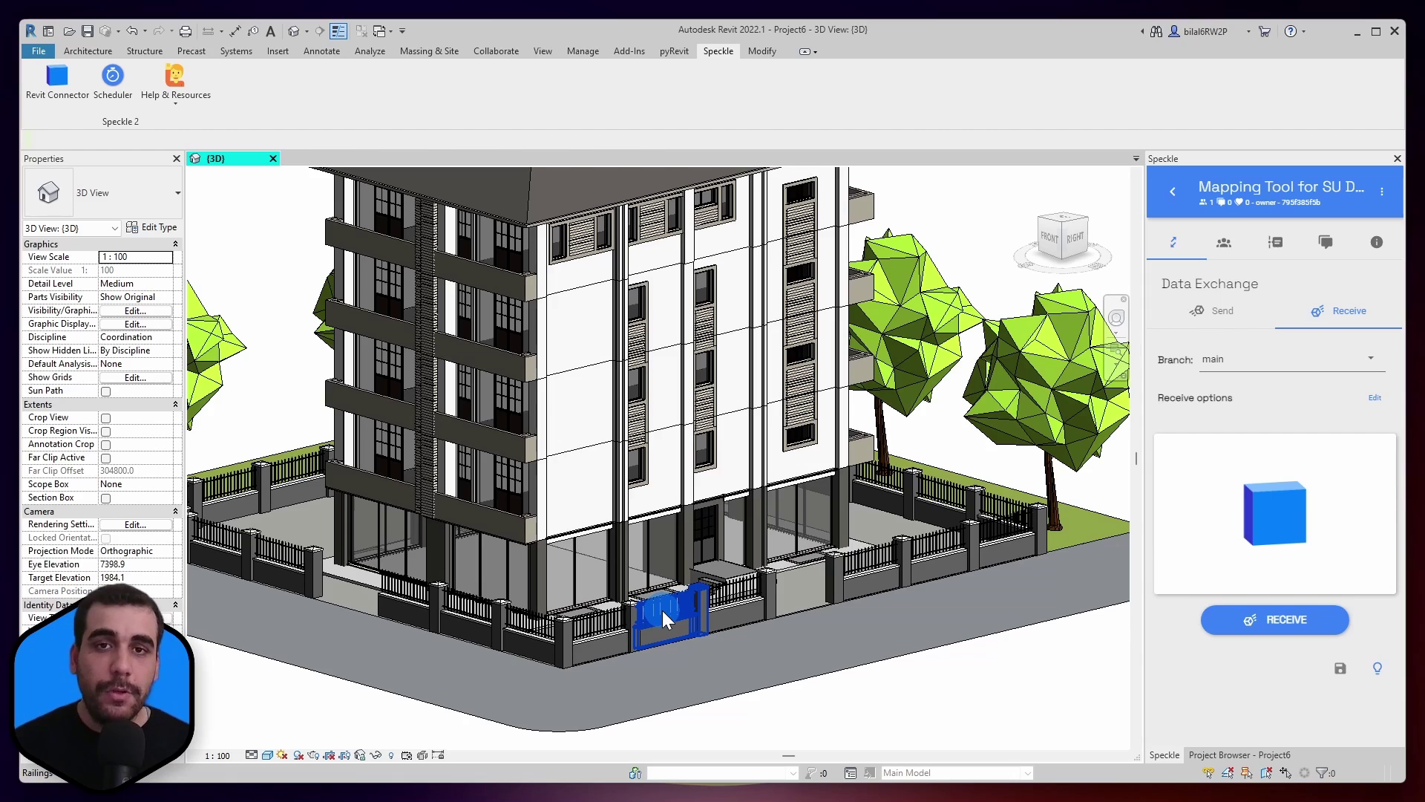
{"action": "scroll", "coordinate": [709, 542], "scroll_direction": "up", "scroll_amount": 4}
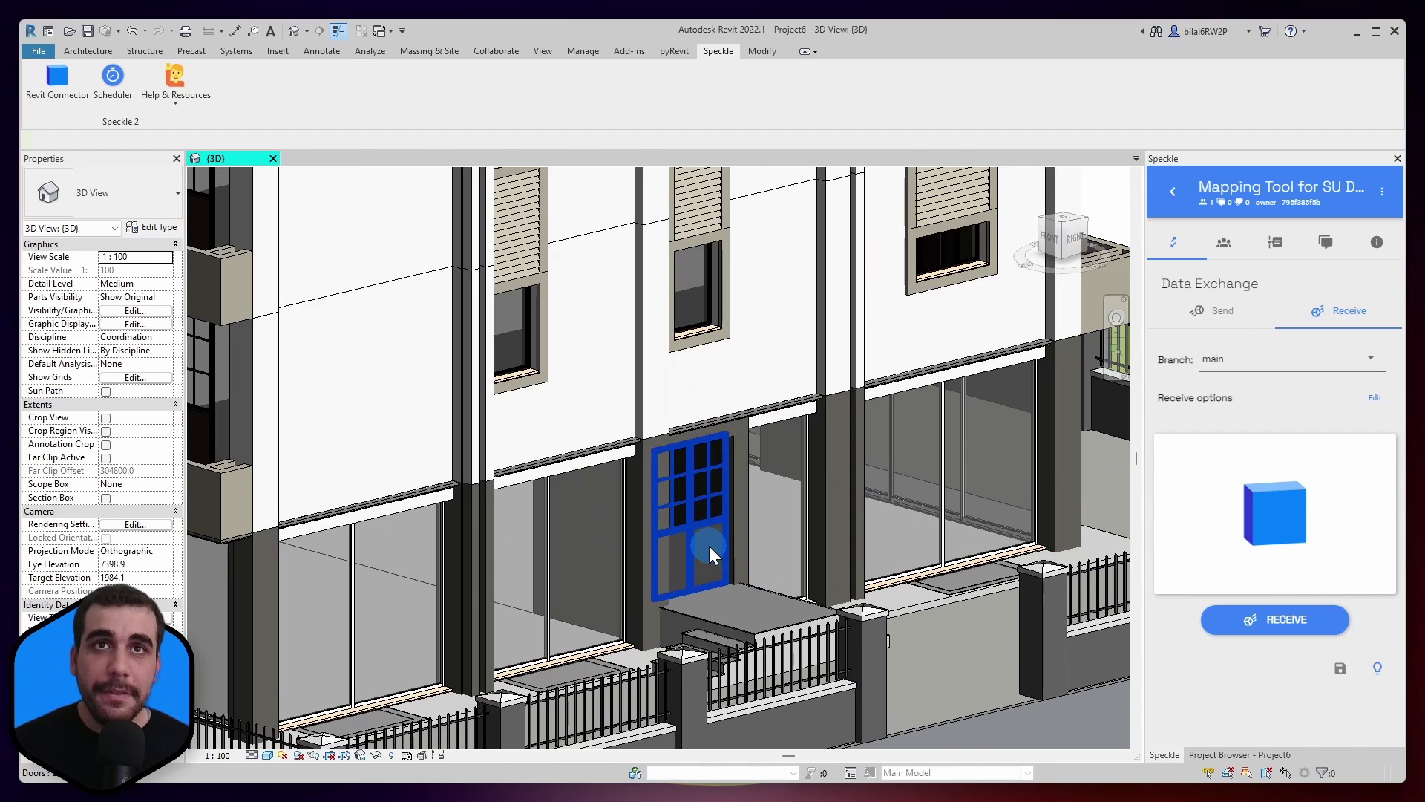
{"action": "left_click", "coordinate": [705, 529]}
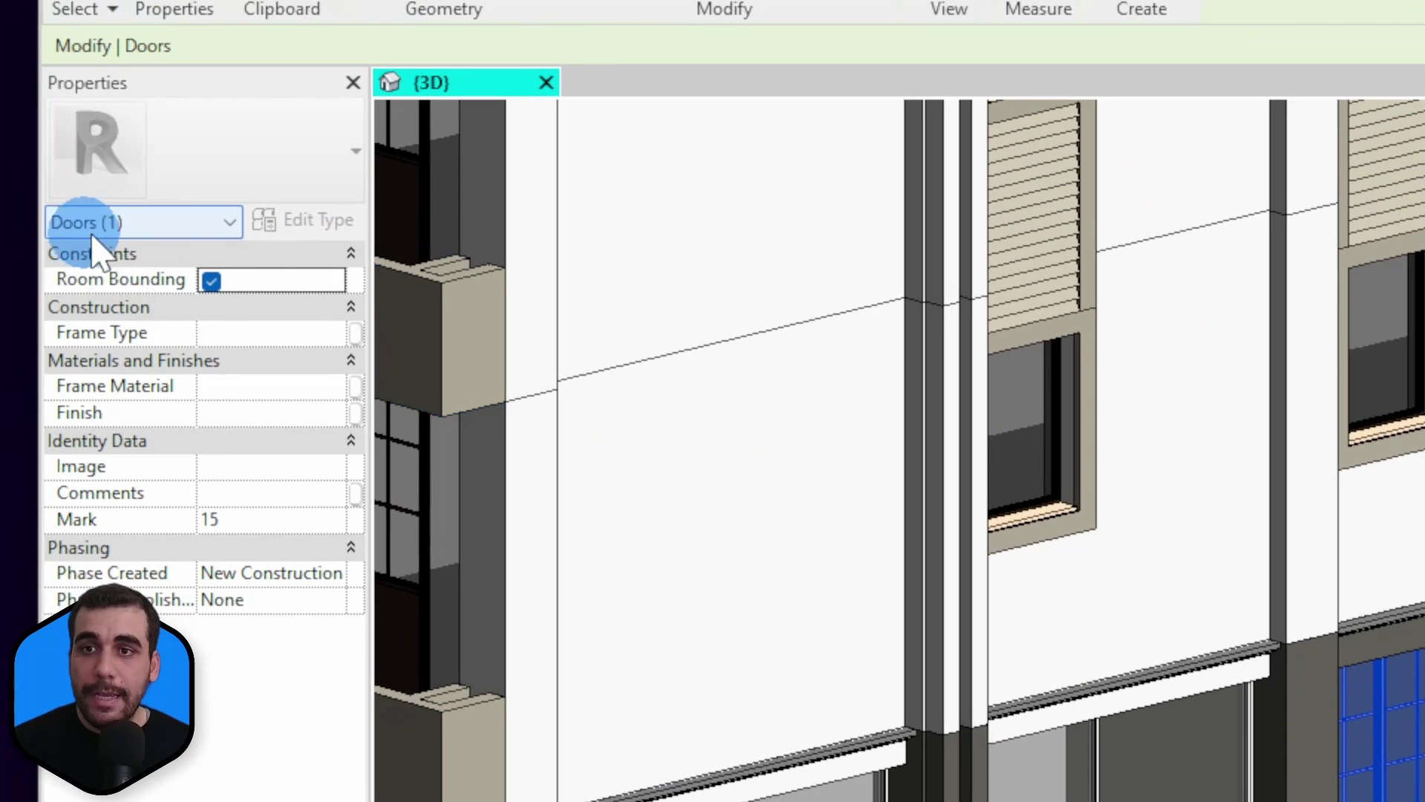
{"action": "left_click", "coordinate": [458, 368]}
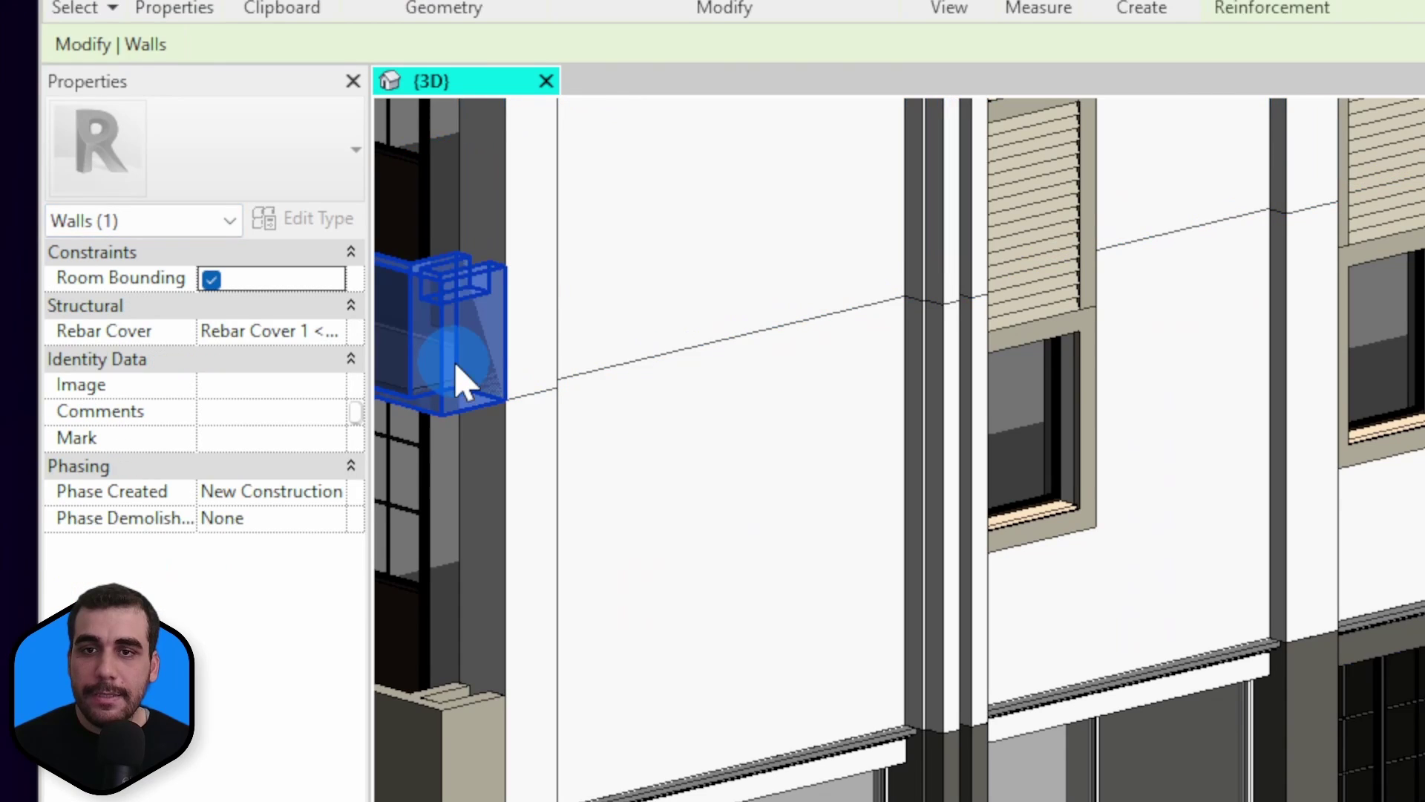
{"action": "left_click", "coordinate": [138, 258]}
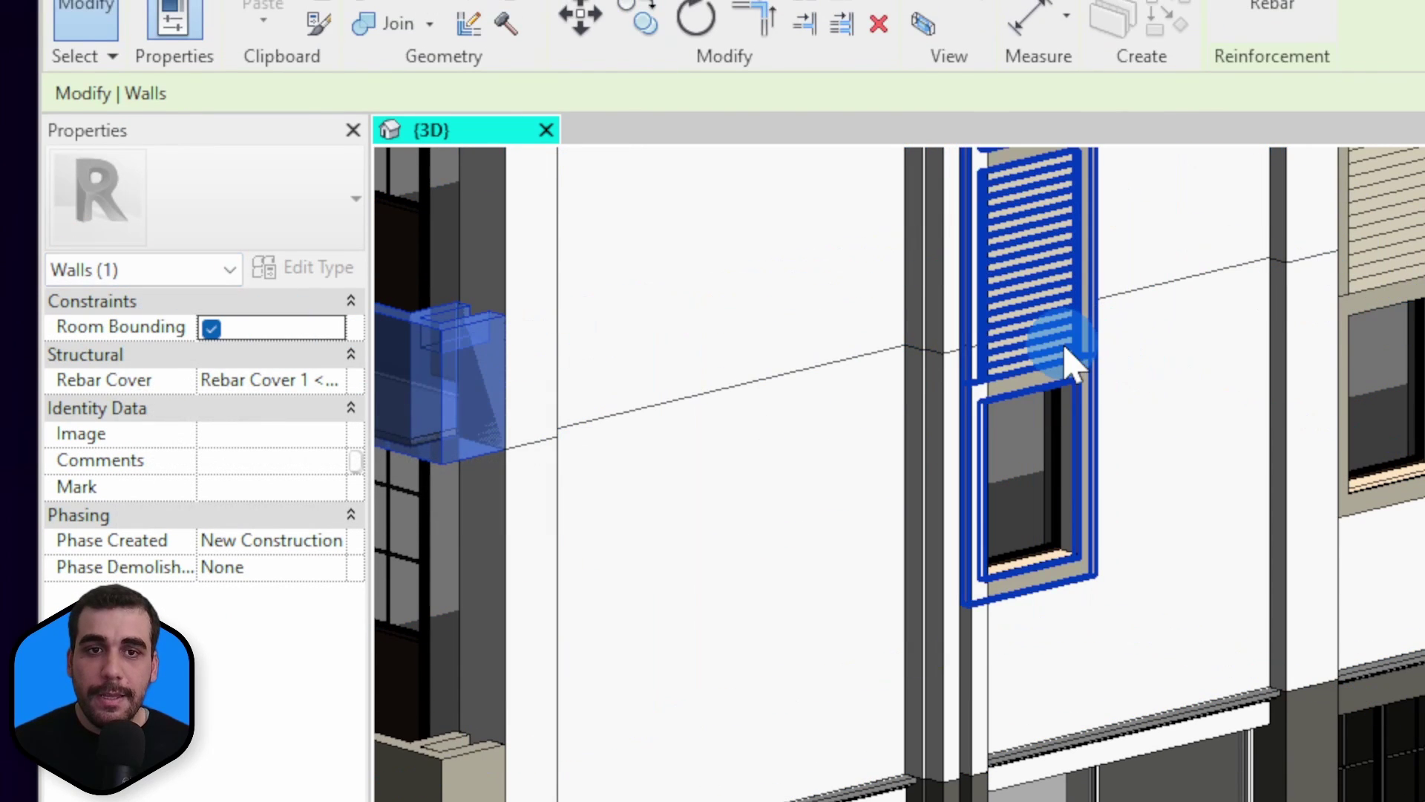
{"action": "left_click", "coordinate": [1041, 465]}
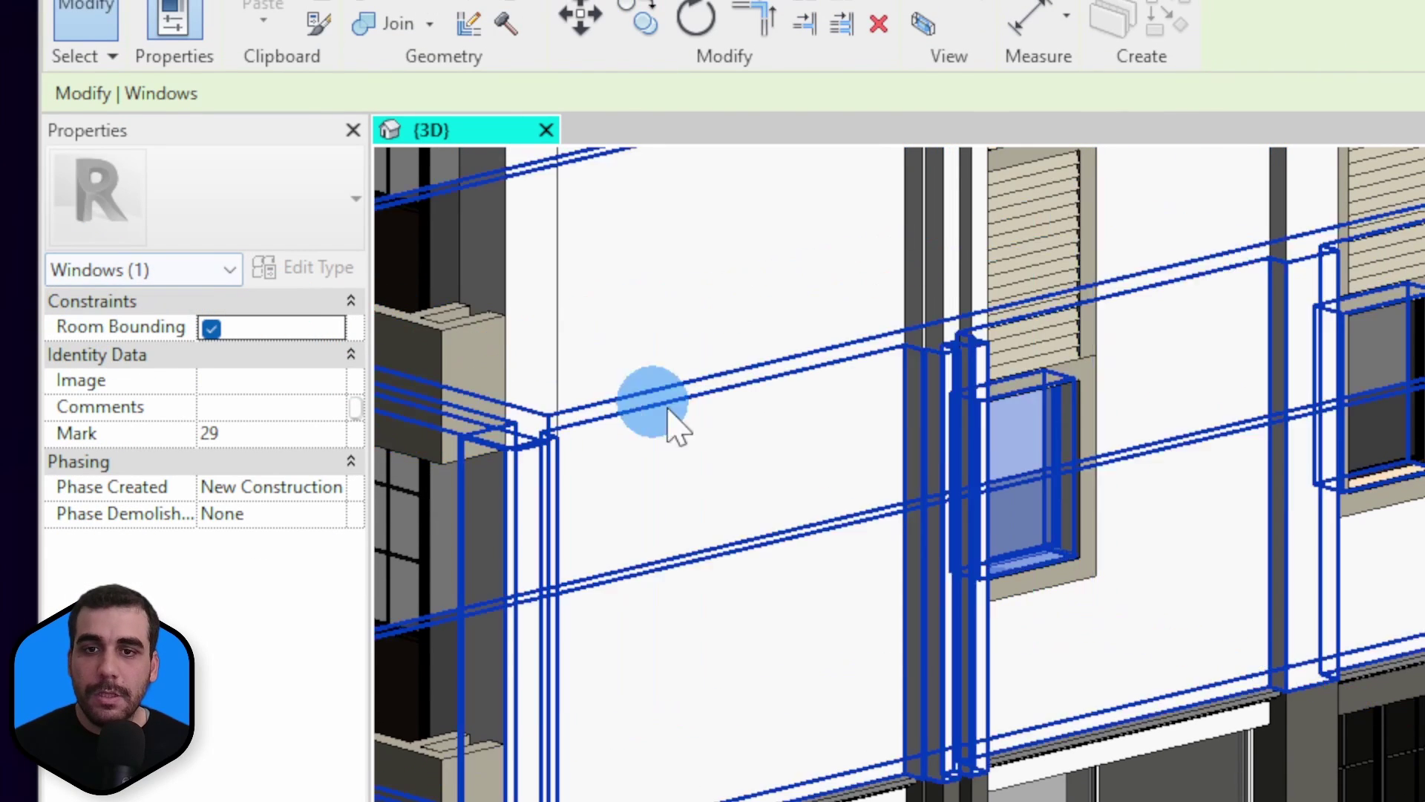
Step: Check the Revit category of the tree behind the building, clear the selection and bring the whole model into view
{"action": "scroll", "coordinate": [705, 429], "scroll_direction": "down", "scroll_amount": 3}
{"action": "middle_click_drag", "start_coordinate": [1177, 550], "coordinate": [881, 570]}
{"action": "left_click", "coordinate": [1100, 355]}
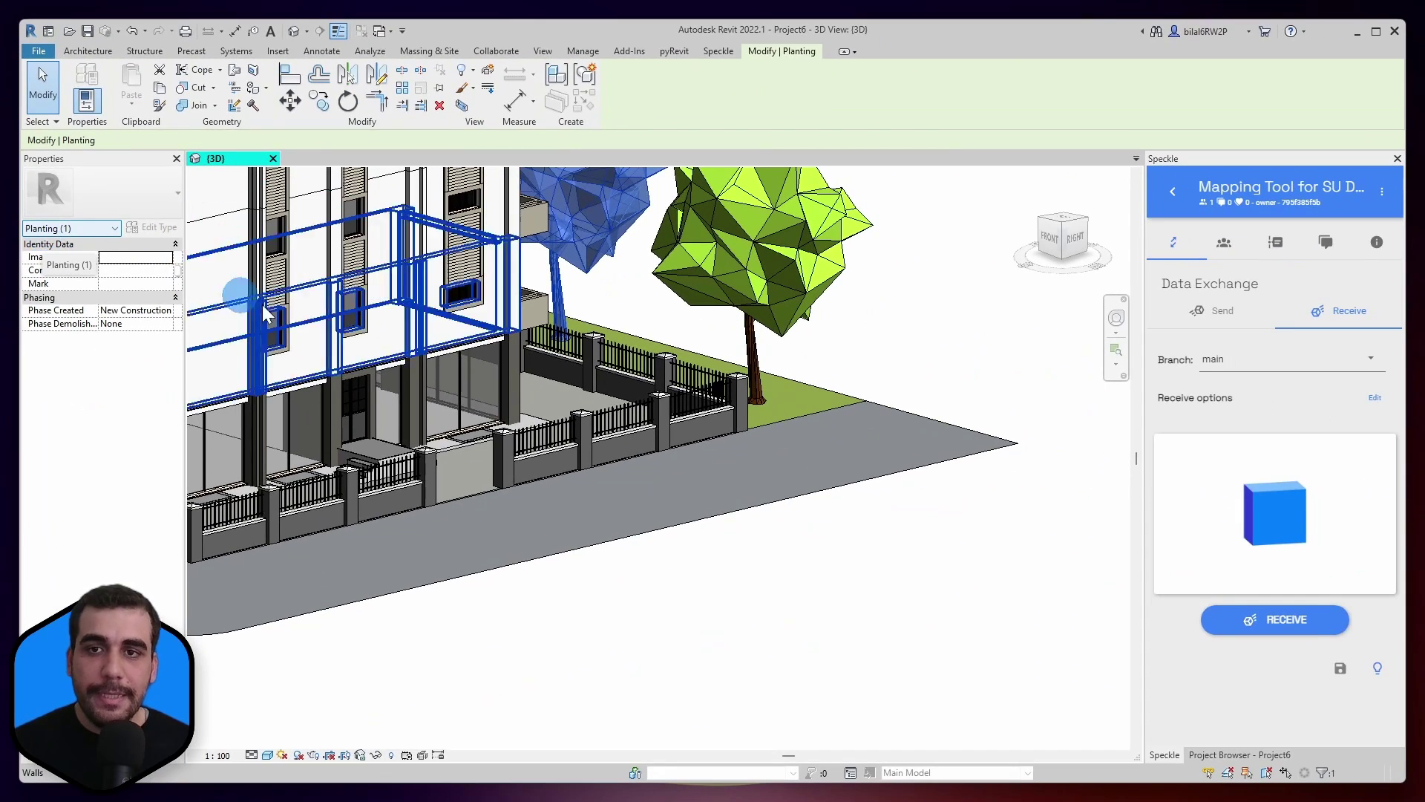
{"action": "left_click", "coordinate": [680, 681]}
{"action": "scroll", "coordinate": [781, 527], "scroll_direction": "down", "scroll_amount": 5}
{"action": "middle_click_drag", "start_coordinate": [781, 528], "coordinate": [803, 624], "text": "shift"}
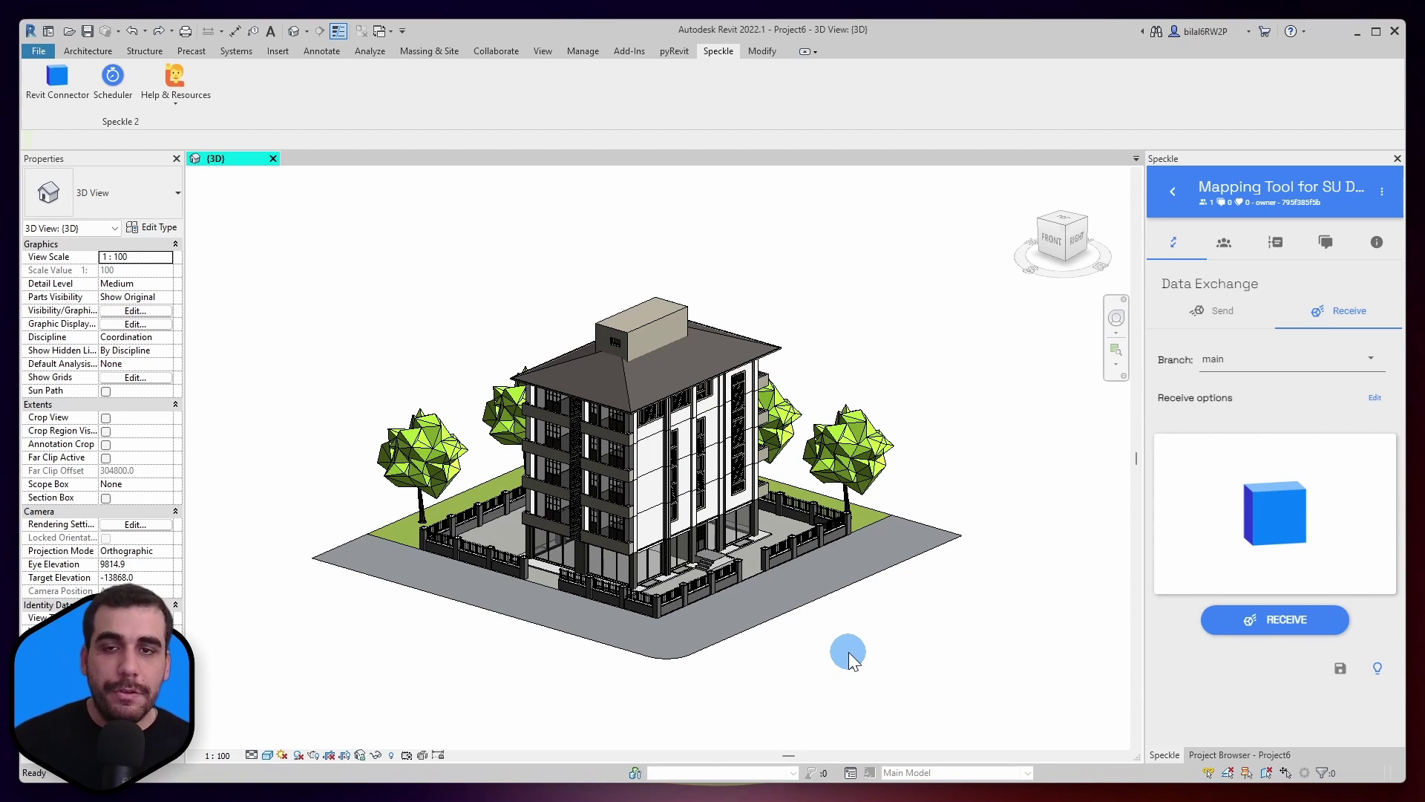
{"action": "middle_click_drag", "start_coordinate": [848, 651], "coordinate": [832, 616], "text": "shift"}
Step: Hide the Walls category in the 3D view through the Visibility/Graphic Overrides
{"action": "key", "text": "v"}
{"action": "key", "text": "v"}
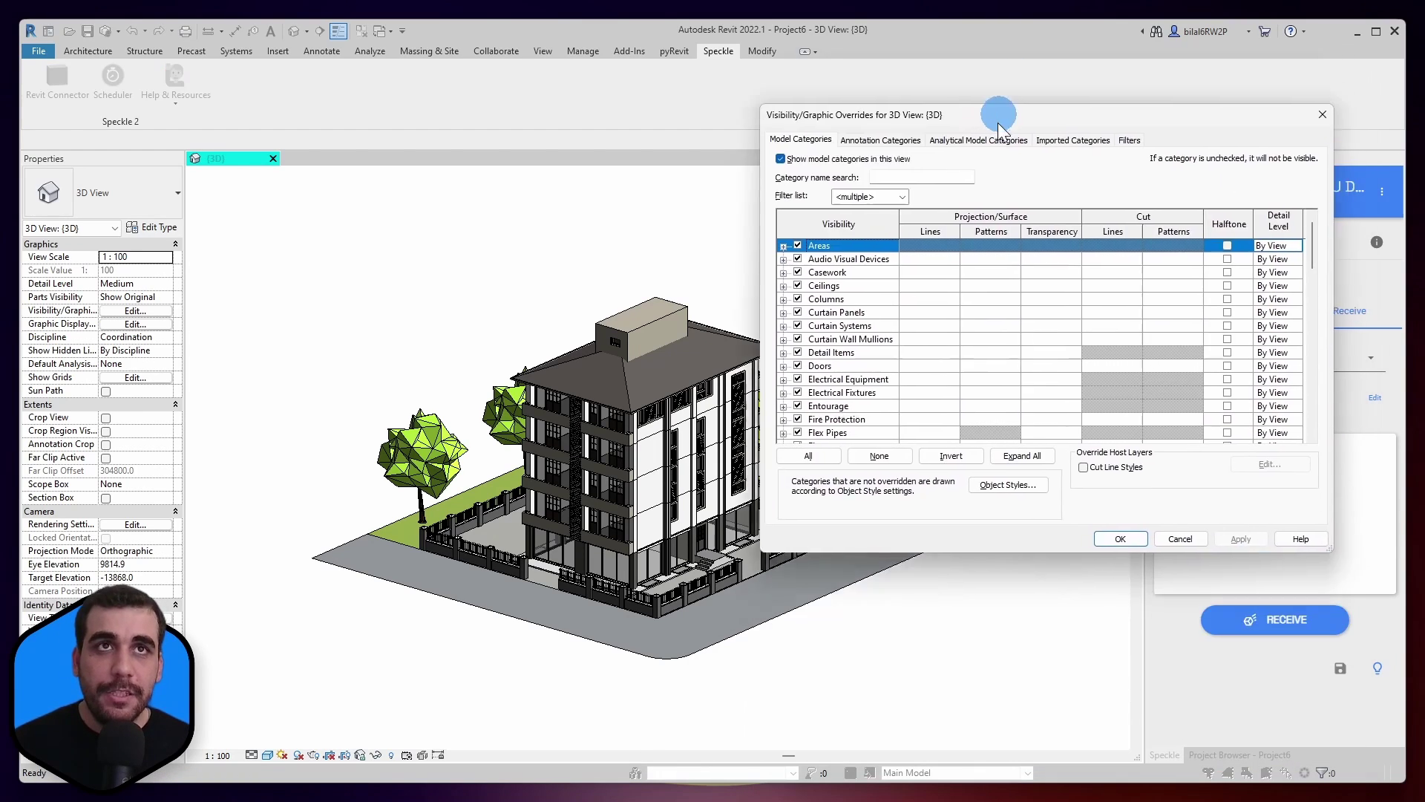
{"action": "scroll", "coordinate": [884, 407], "scroll_direction": "down", "scroll_amount": 8}
{"action": "left_click", "coordinate": [787, 495]}
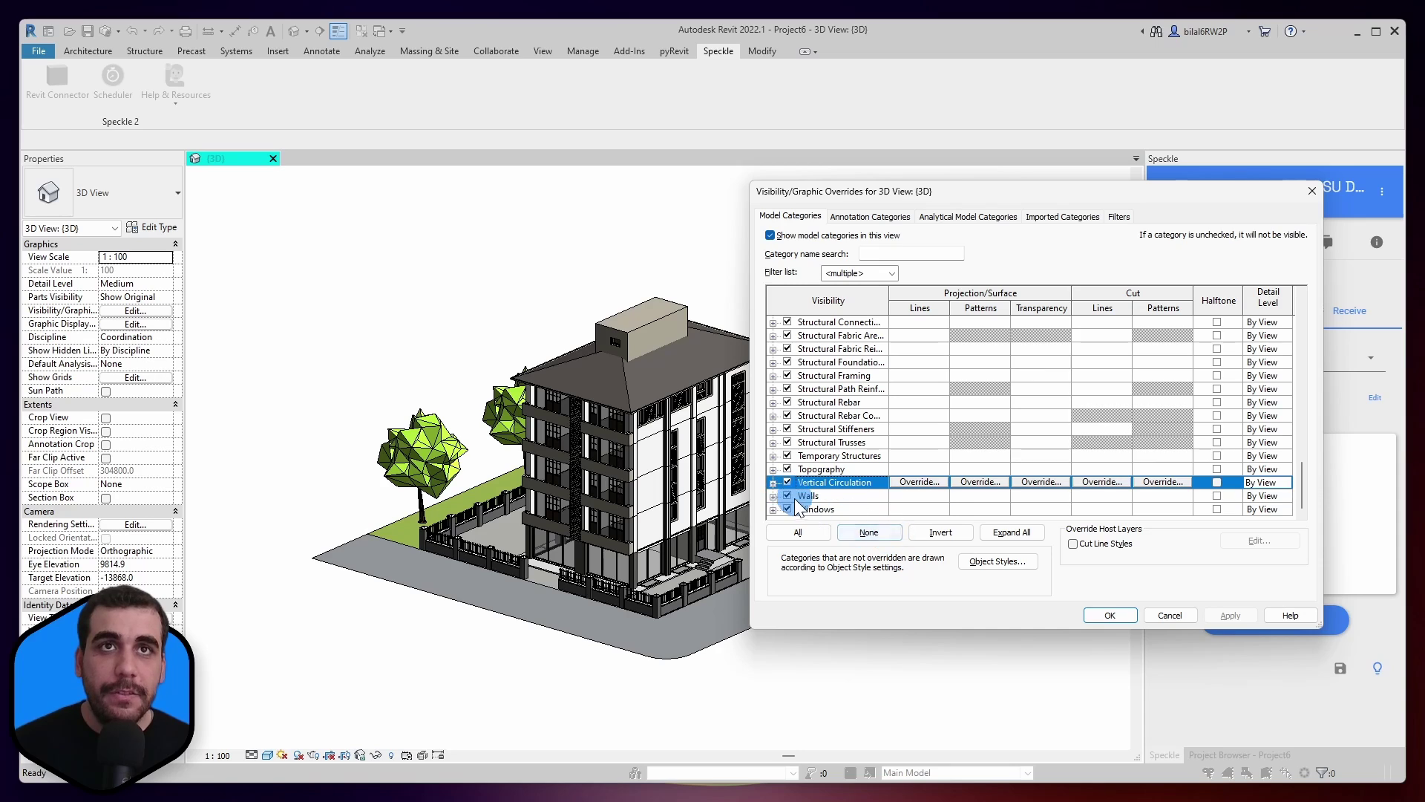
{"action": "left_click", "coordinate": [1230, 615]}
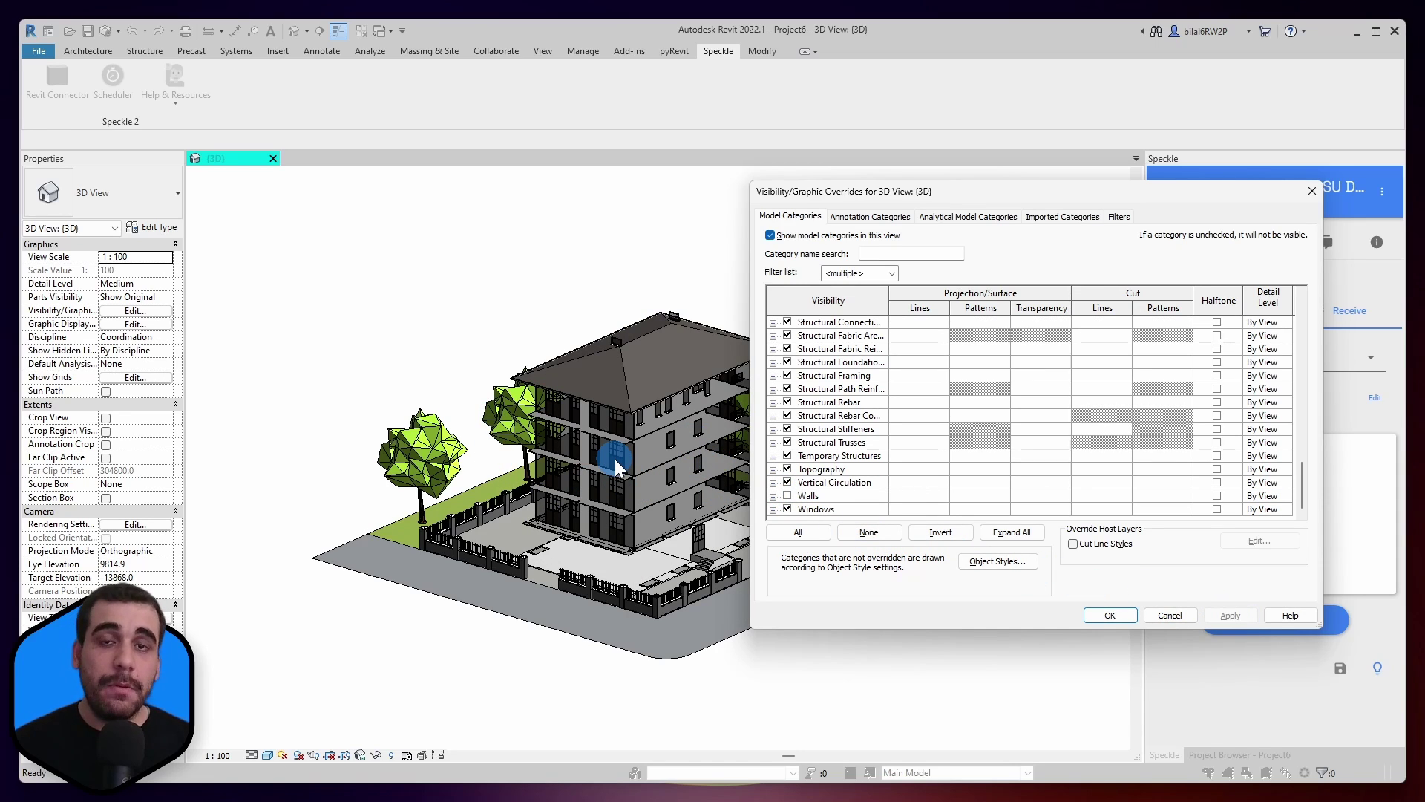
Step: Turn the Walls category back on in the 3D view and close the overrides
{"action": "left_click", "coordinate": [788, 495]}
{"action": "left_click", "coordinate": [1230, 616]}
{"action": "left_click", "coordinate": [1109, 615]}
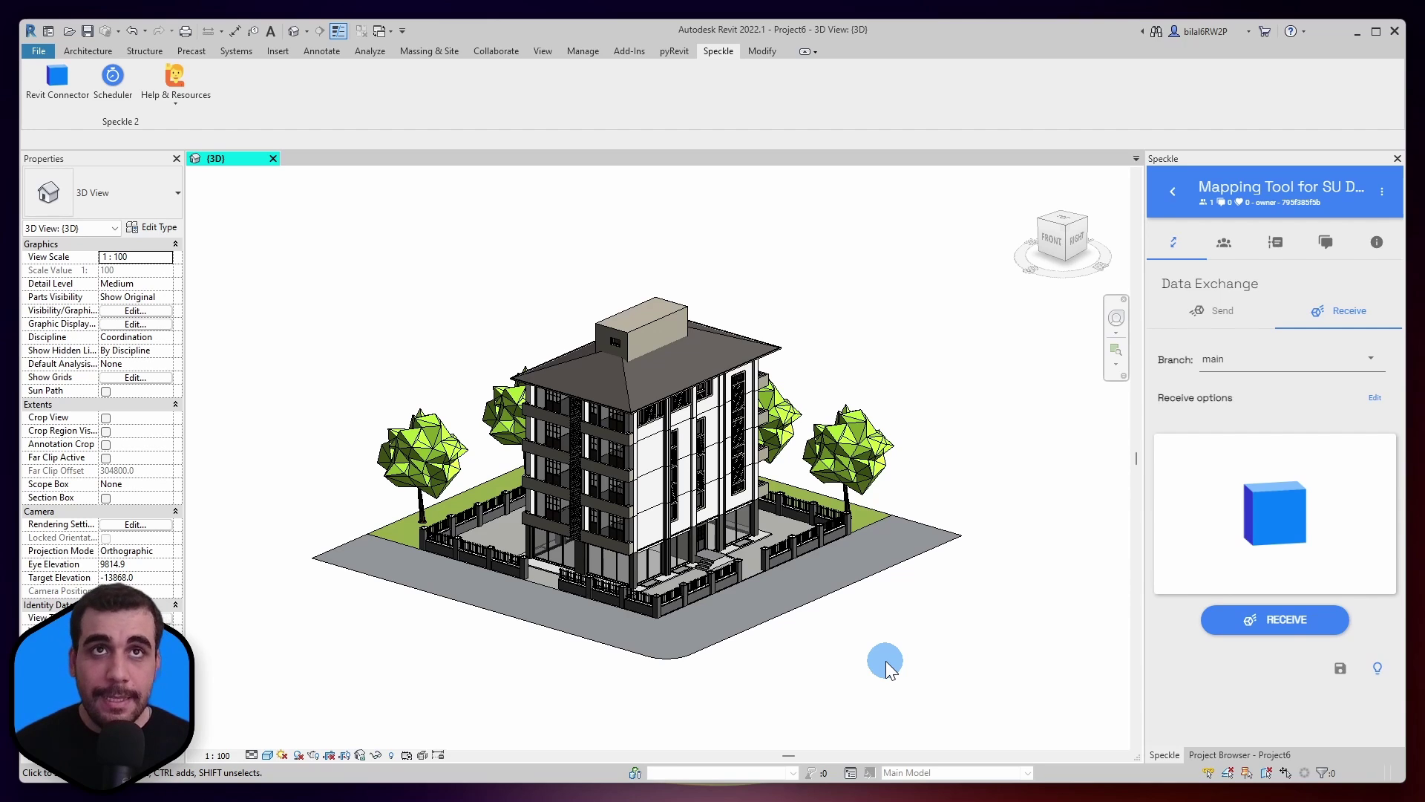
Step: Inspect the Revit categories of the tree outside the fence and the road, and clear the selection
{"action": "left_click", "coordinate": [855, 496]}
{"action": "scroll", "coordinate": [855, 495], "scroll_direction": "up", "scroll_amount": 5}
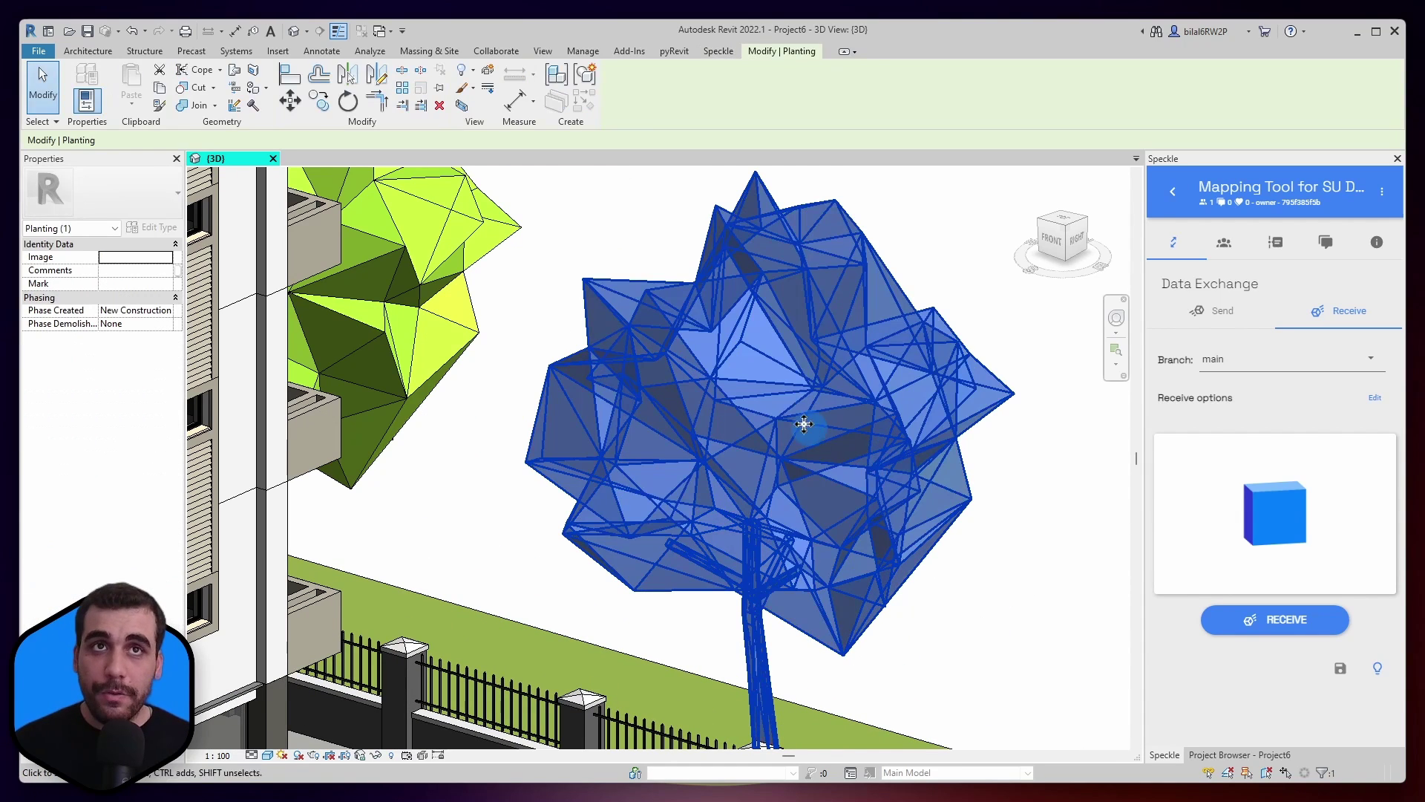
{"action": "scroll", "coordinate": [824, 490], "scroll_direction": "down", "scroll_amount": 5}
{"action": "left_click", "coordinate": [857, 473]}
{"action": "left_click", "coordinate": [871, 515]}
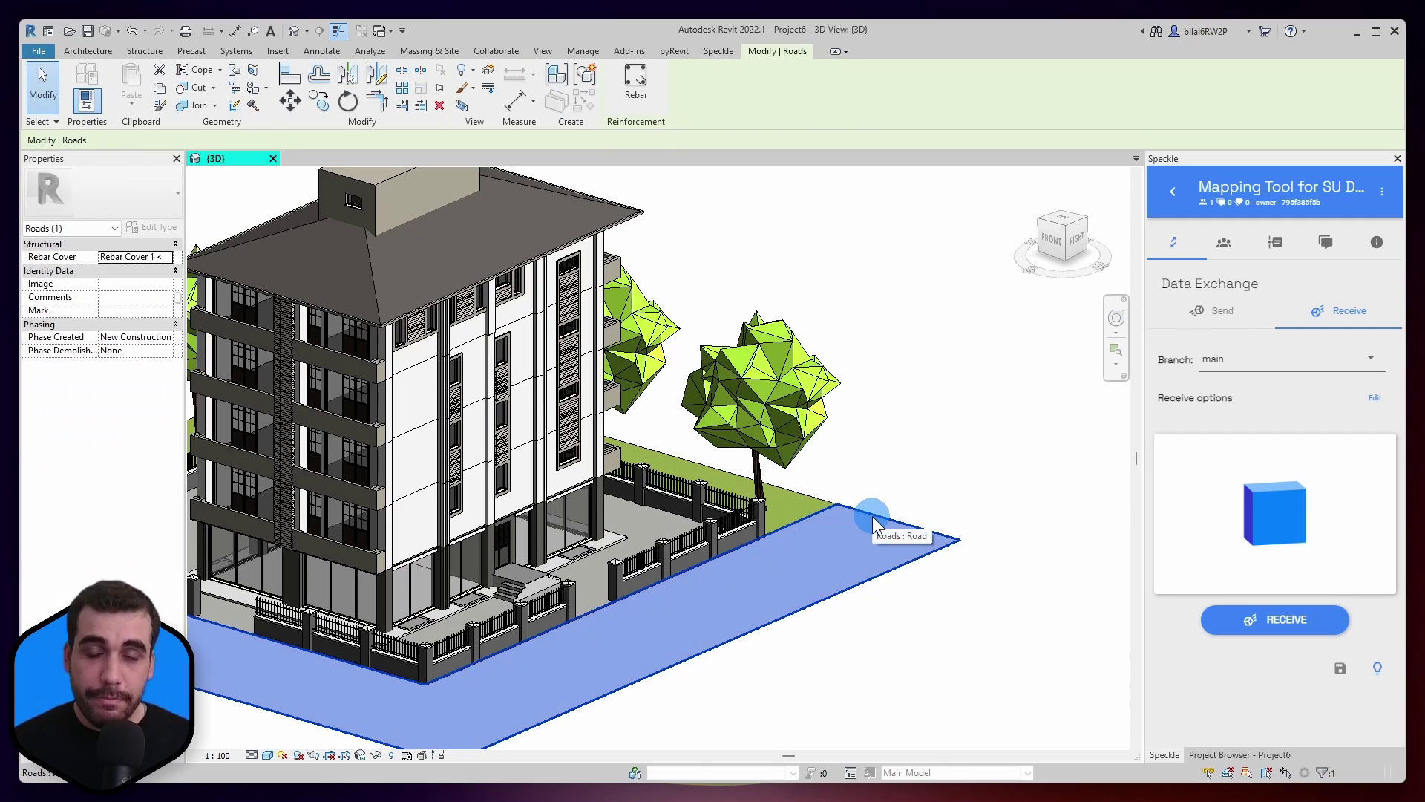
{"action": "left_click", "coordinate": [870, 439]}
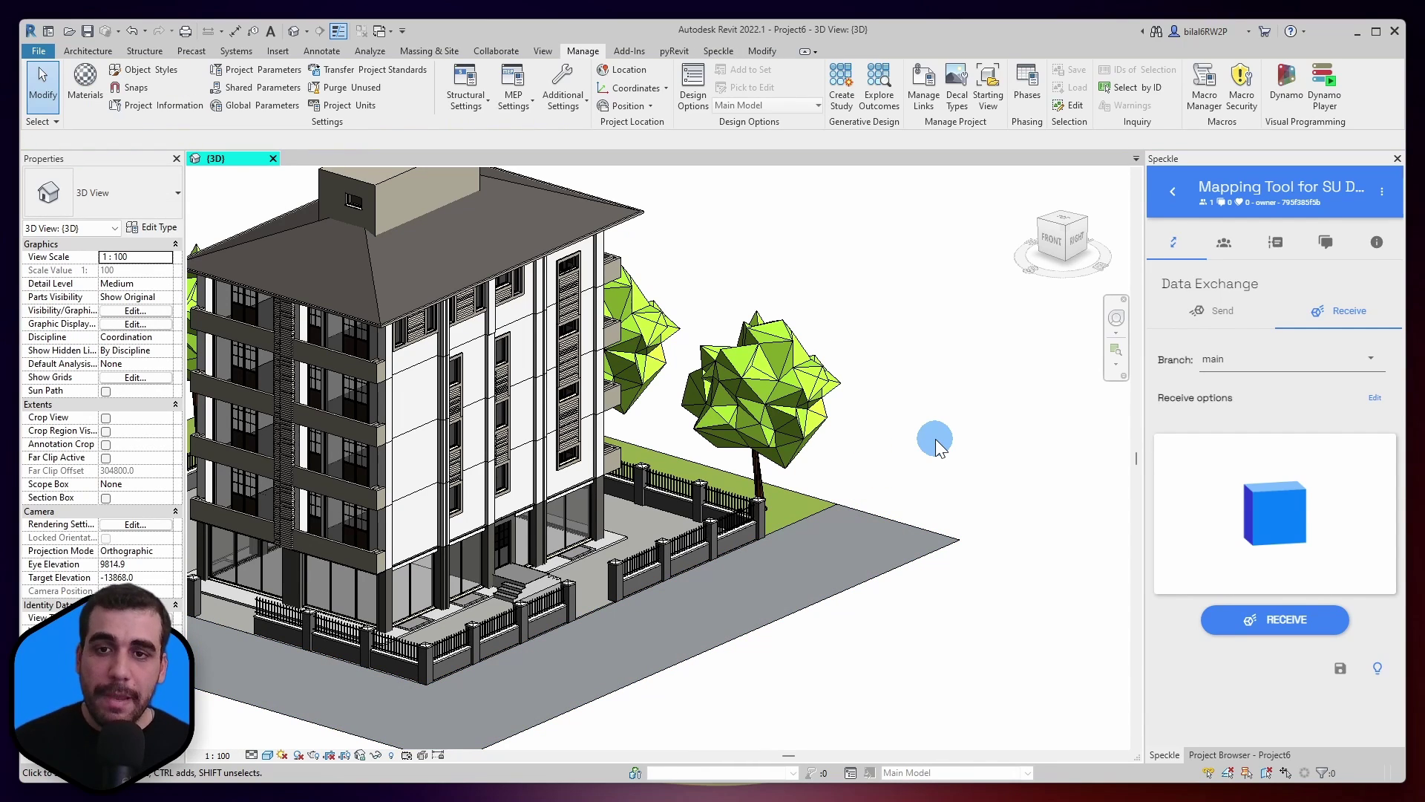
Step: Switch to SketchUp and check the facade wall's material with the Paint Bucket
{"action": "key", "text": "alt+Tab"}
{"action": "scroll", "coordinate": [520, 423], "scroll_direction": "up", "scroll_amount": 5}
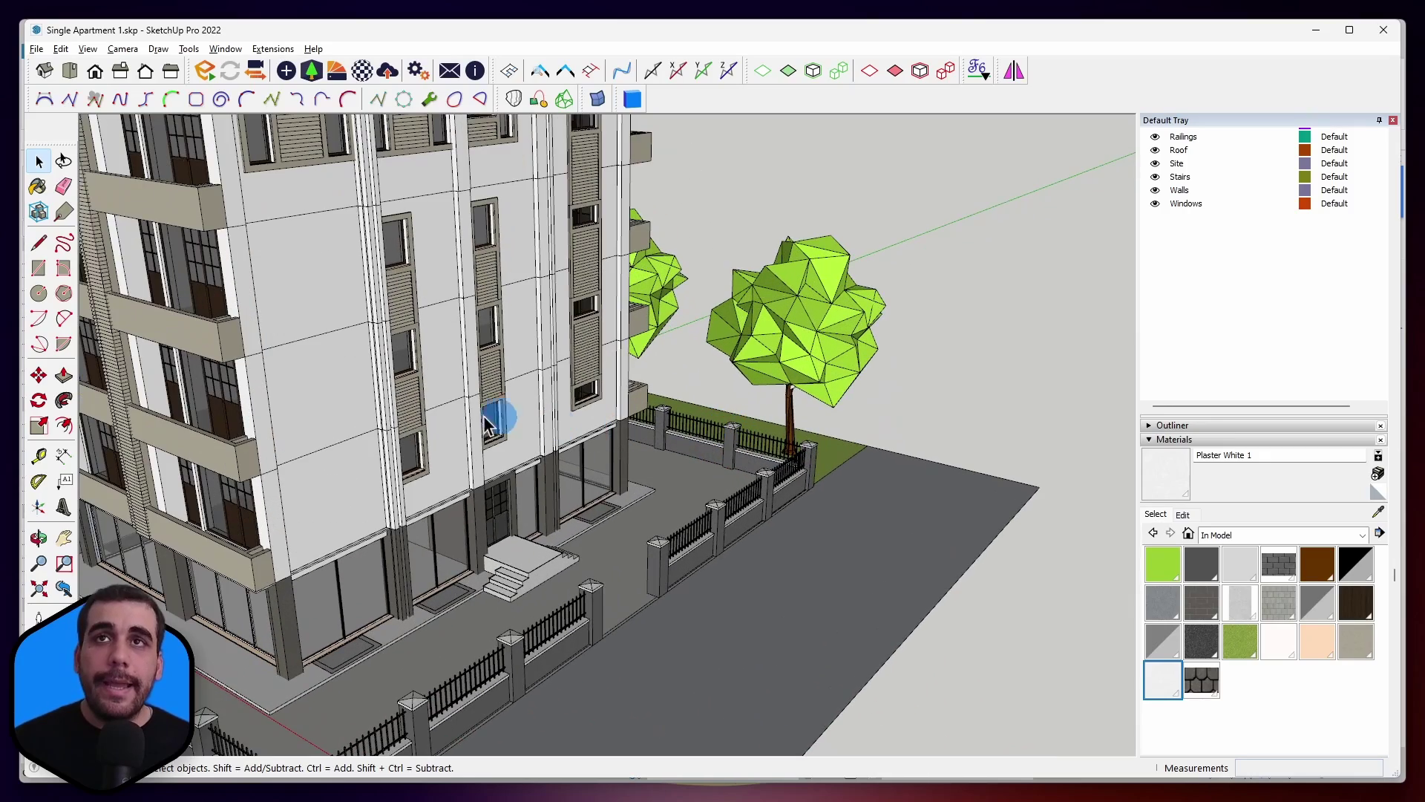
{"action": "key", "text": "b"}
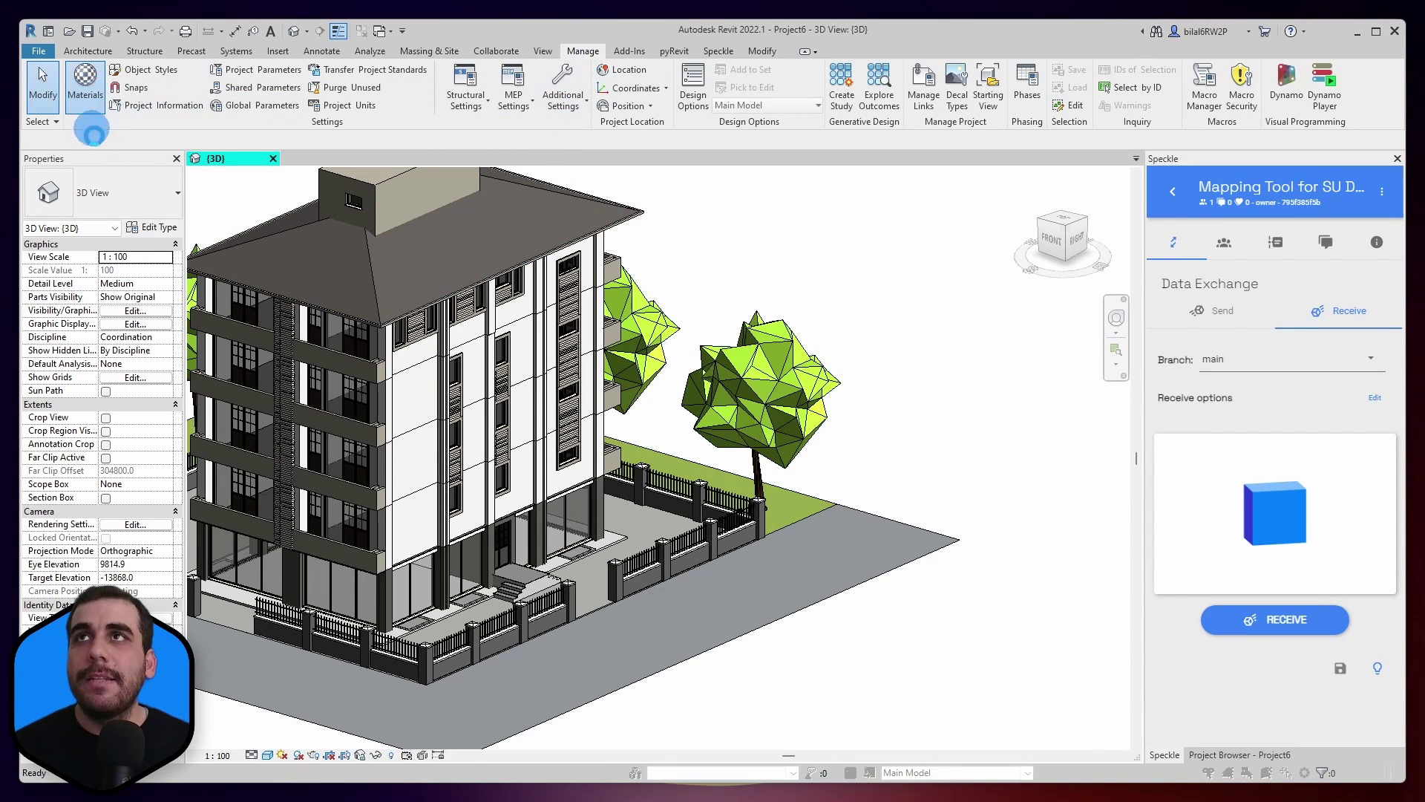
Step: Switch to Revit, search its materials for "plaster white", inspect Plaster White 1's graphics settings and close the Material Browser
{"action": "left_click", "coordinate": [86, 81]}
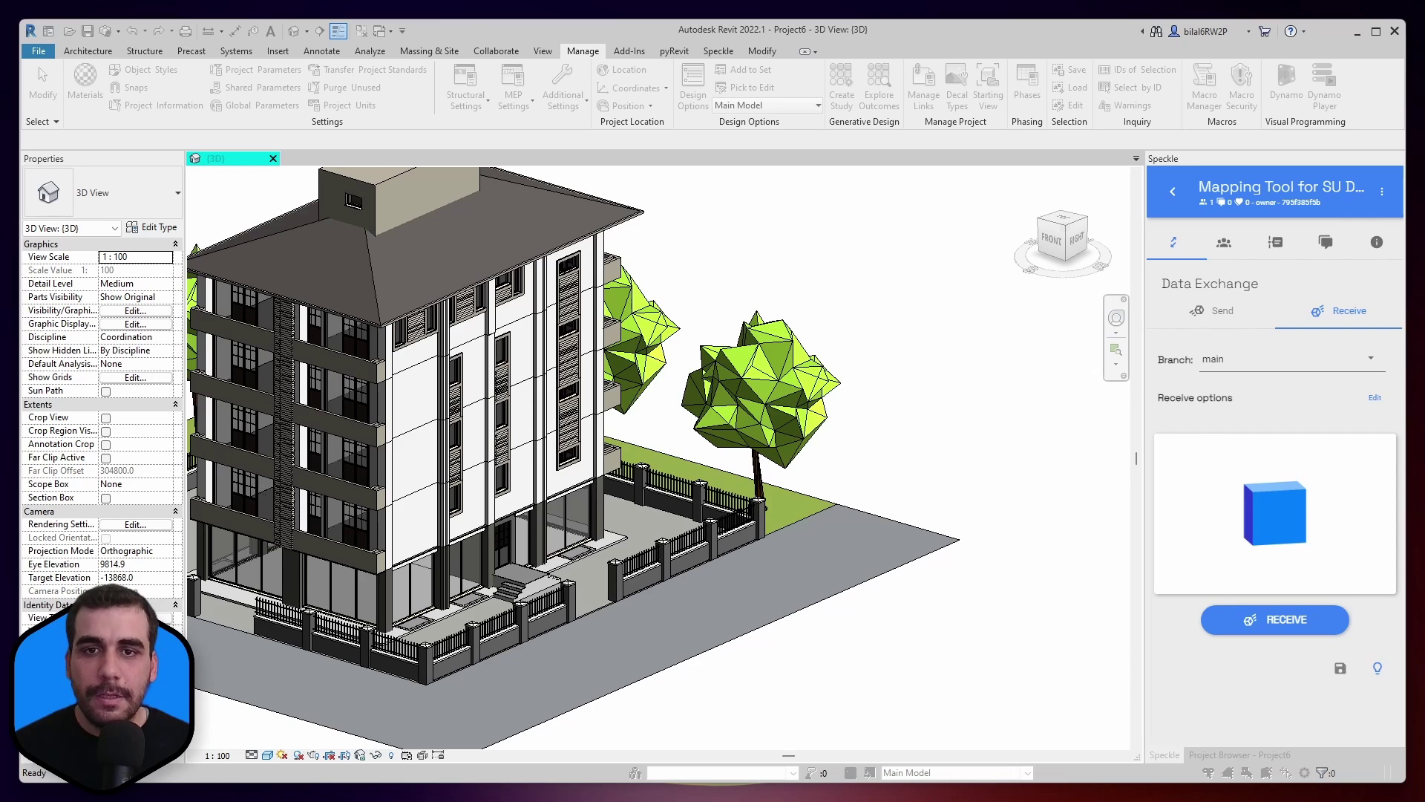
{"action": "left_click", "coordinate": [583, 216]}
{"action": "type", "text": "p"}
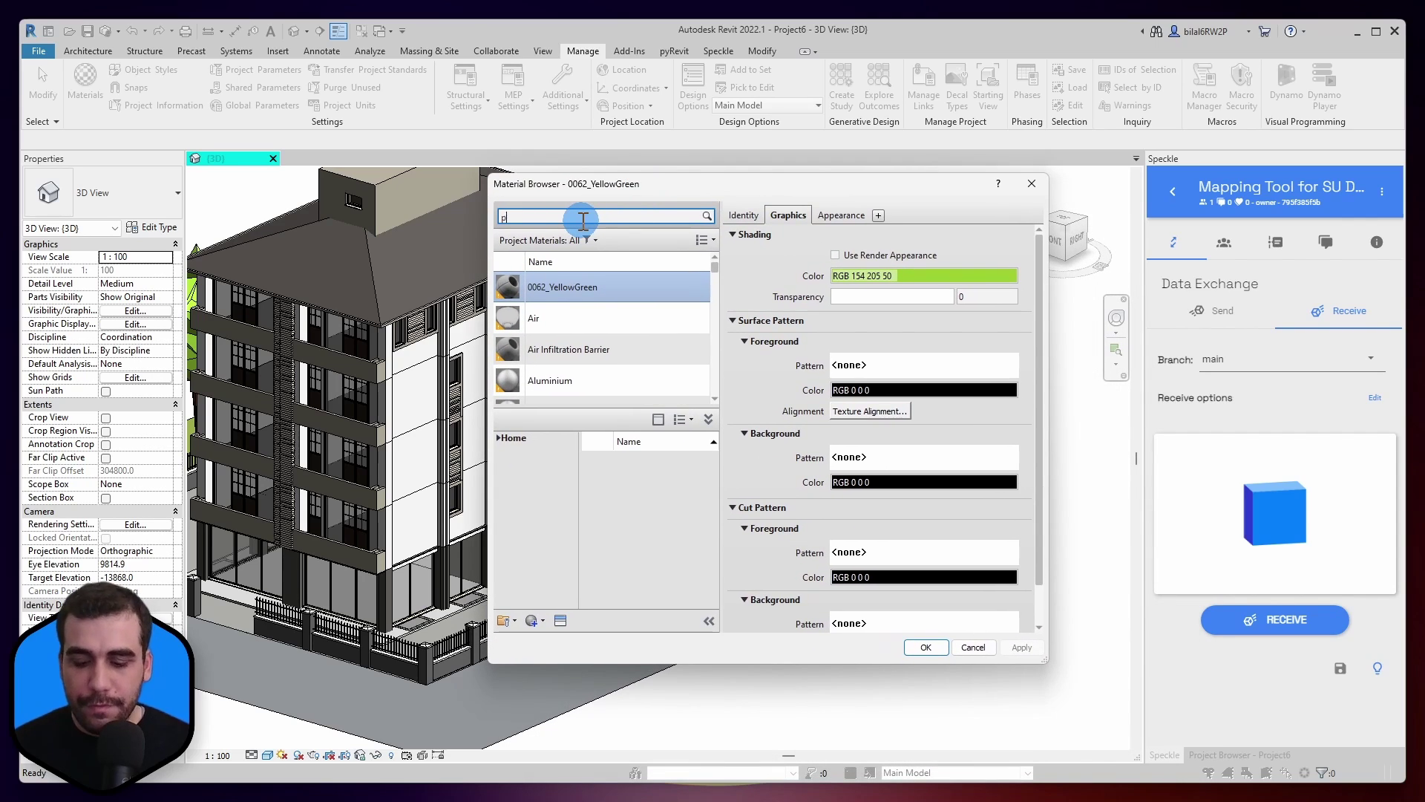
{"action": "type", "text": "laster white"}
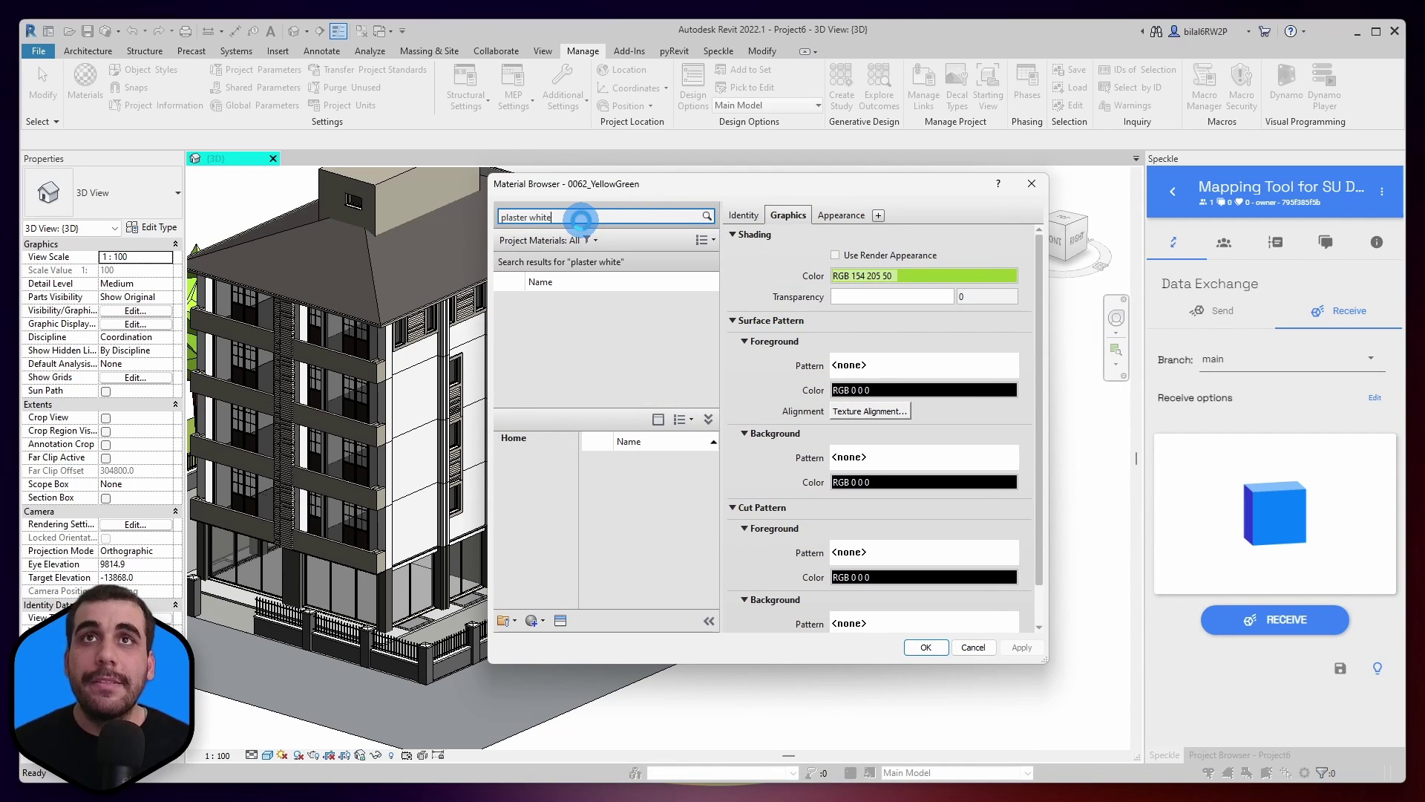
{"action": "left_click", "coordinate": [572, 338]}
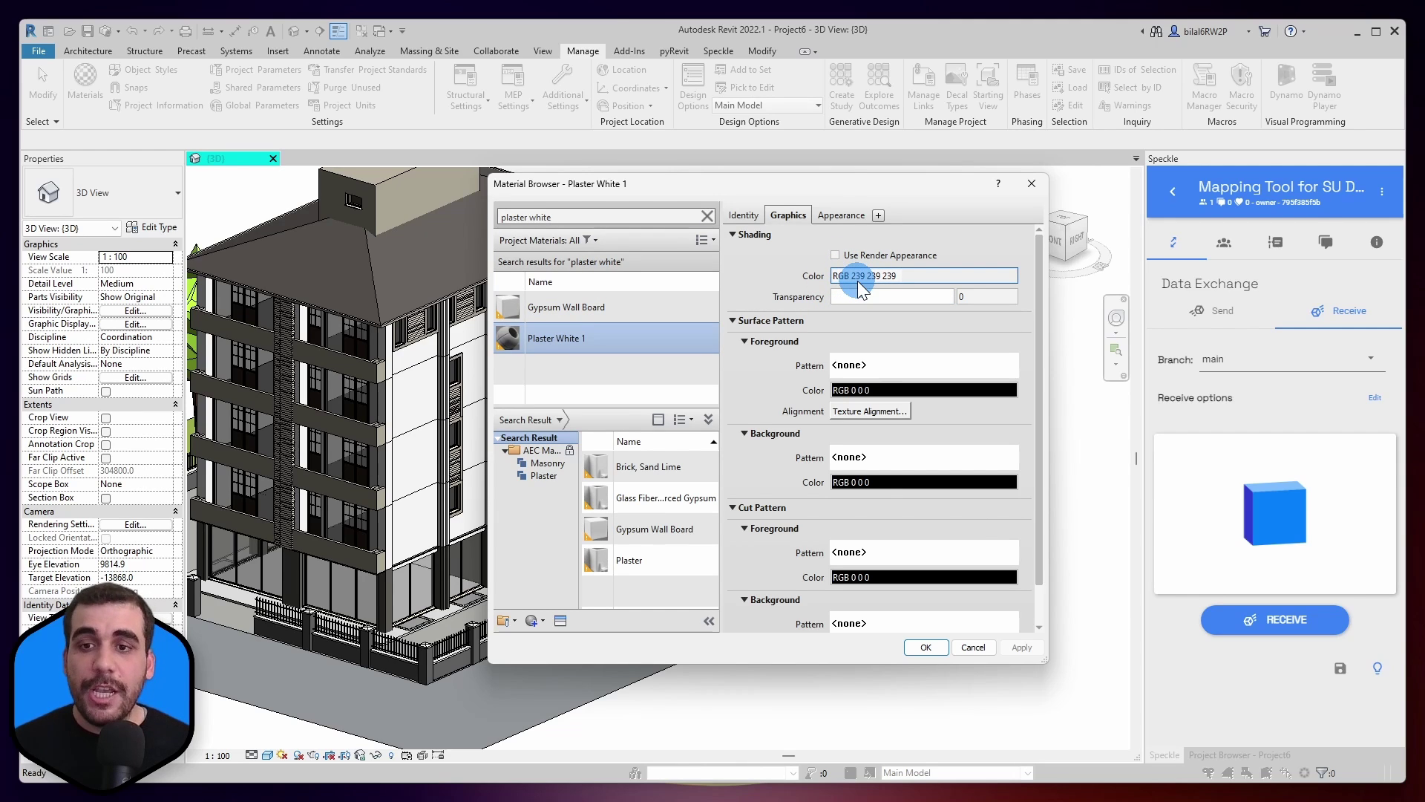
{"action": "key", "text": "Escape"}
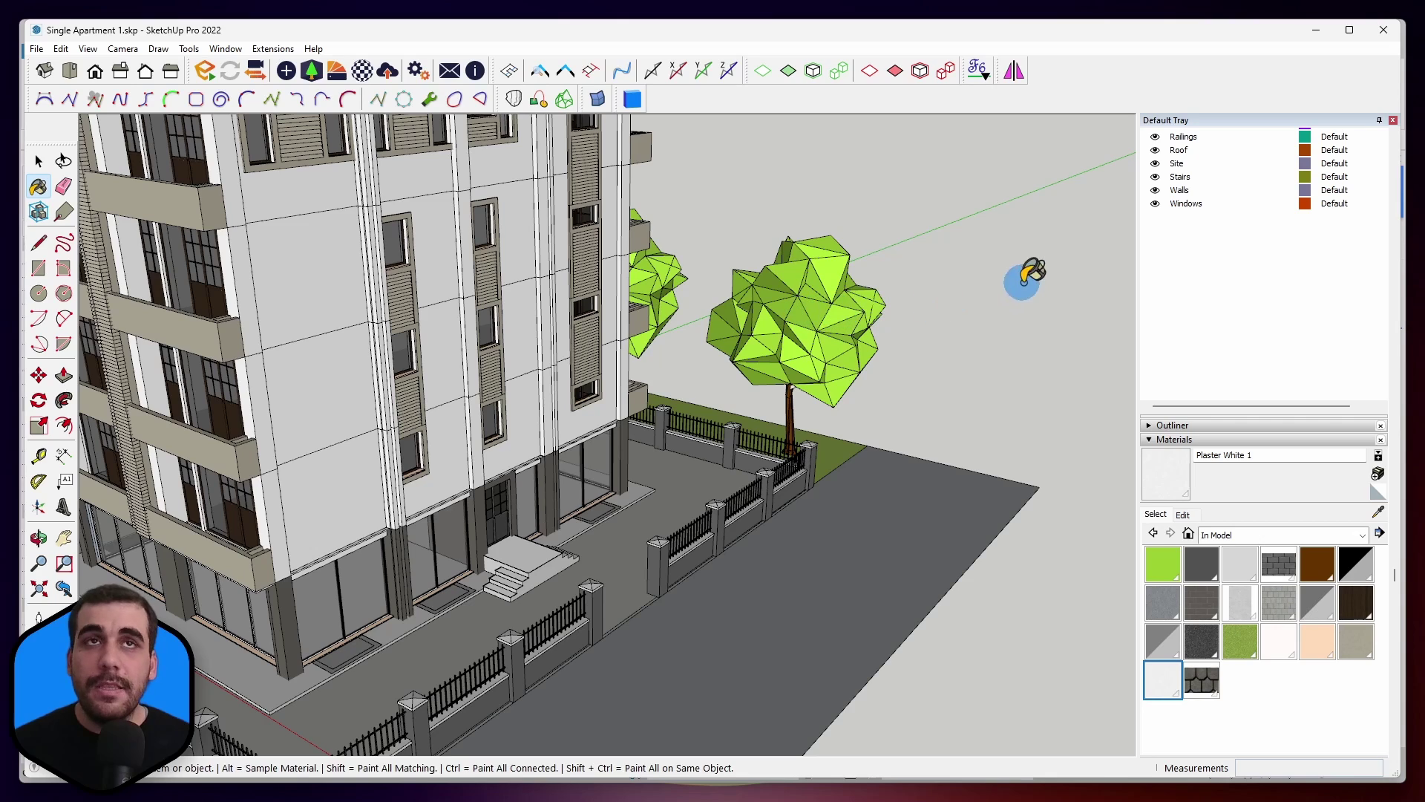
Step: Sample the tree foliage's material in SketchUp and inspect the matching 0062_YellowGreen material's graphics settings in Revit's Material Browser
{"action": "left_click", "coordinate": [821, 302], "text": "alt"}
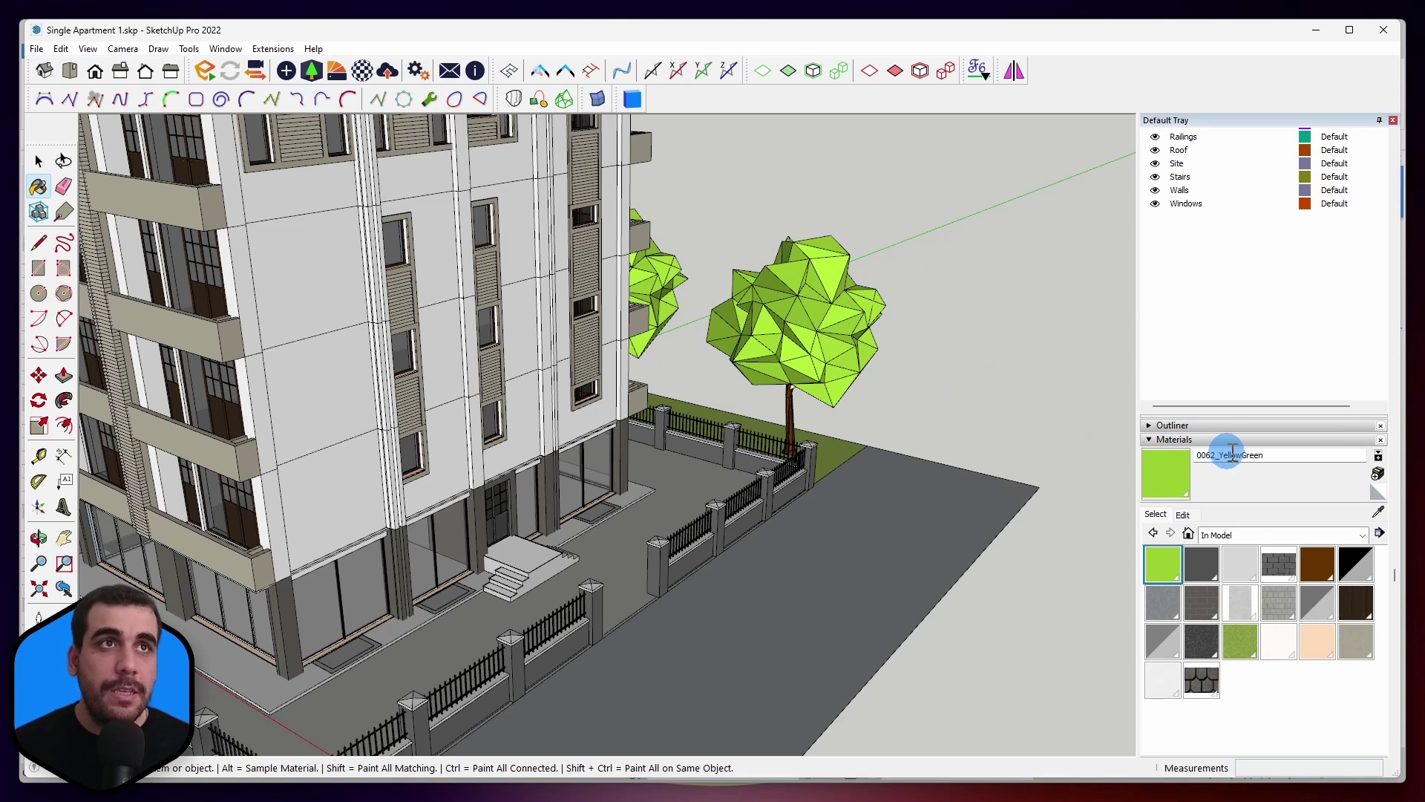
{"action": "left_click_drag", "start_coordinate": [1200, 455], "coordinate": [1288, 455]}
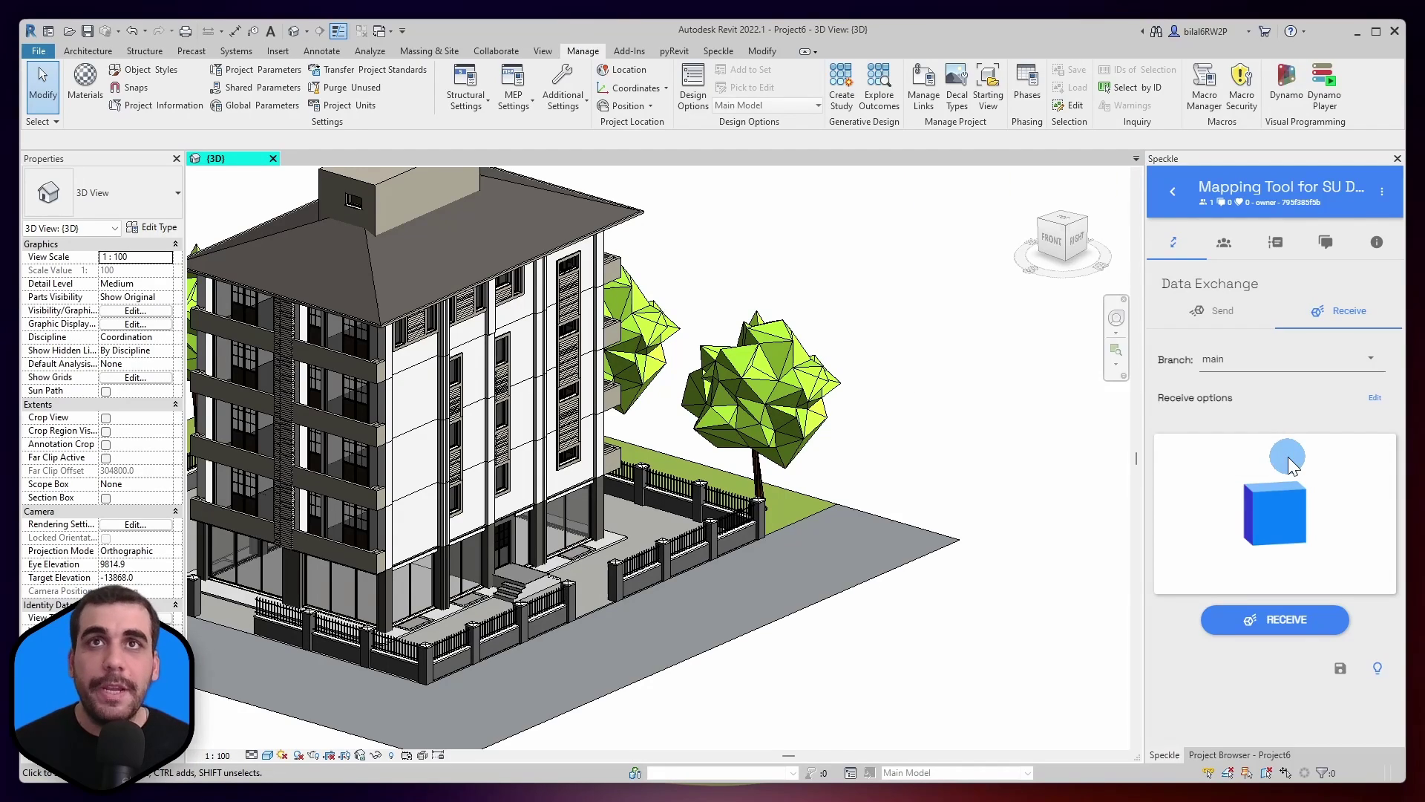
{"action": "left_click", "coordinate": [85, 81]}
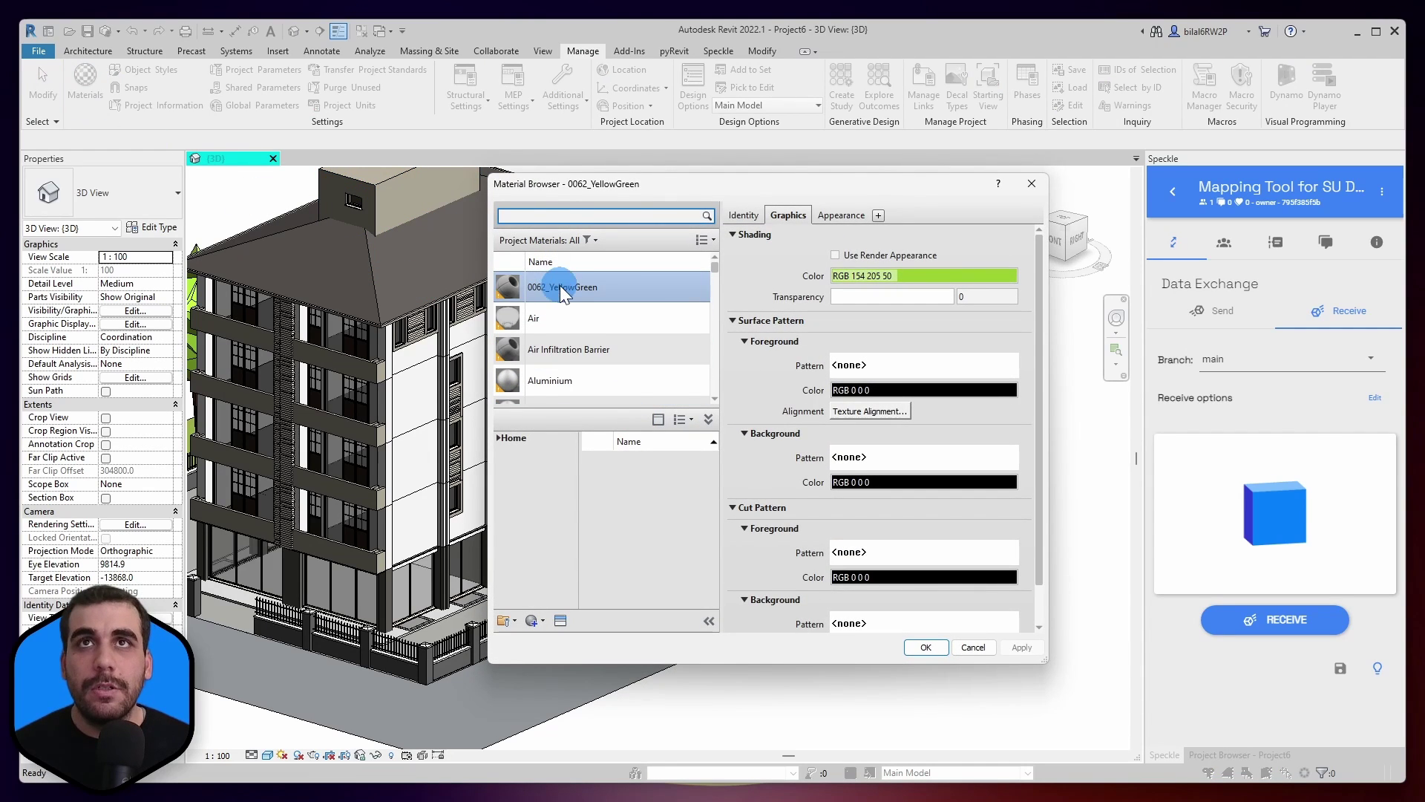
{"action": "left_click", "coordinate": [530, 297]}
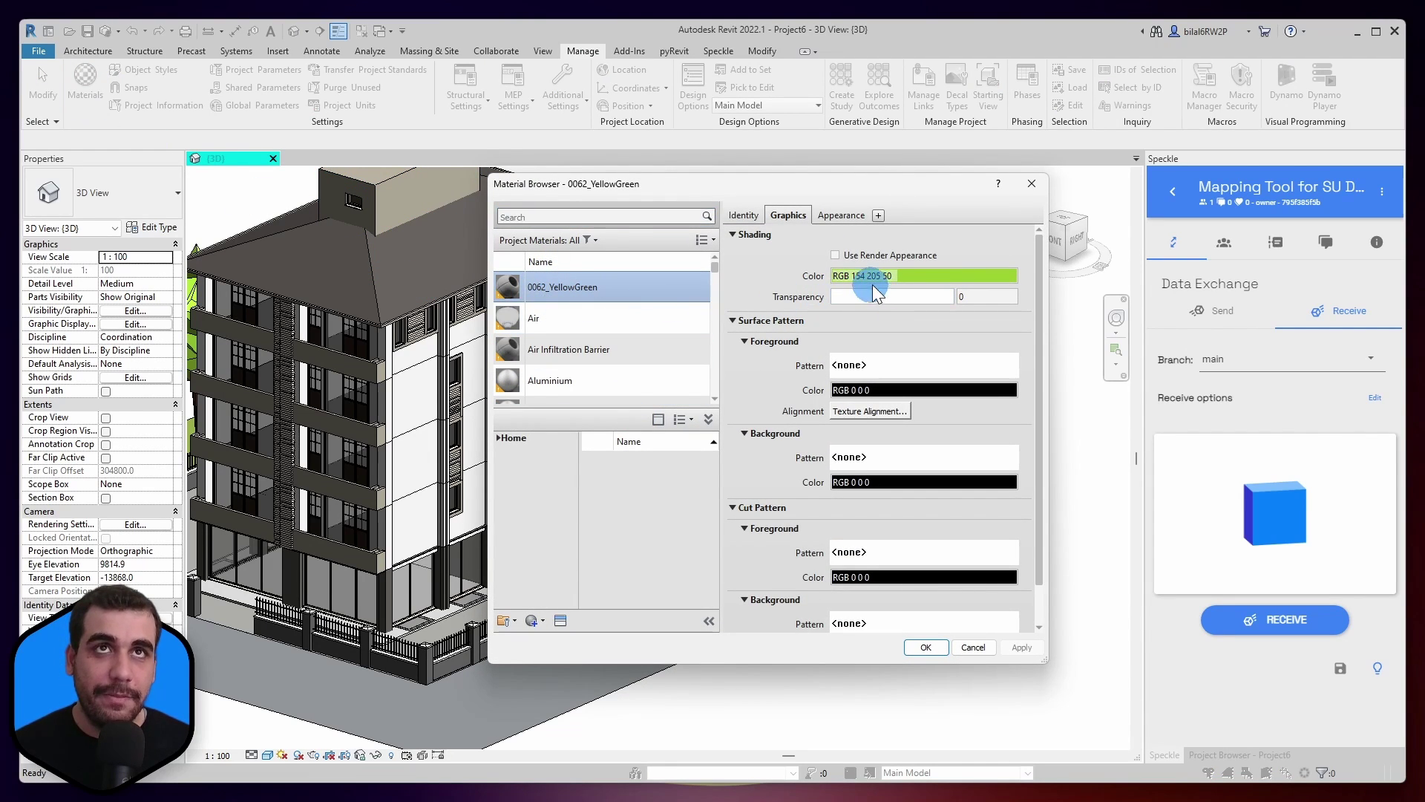
{"action": "key", "text": "Return"}
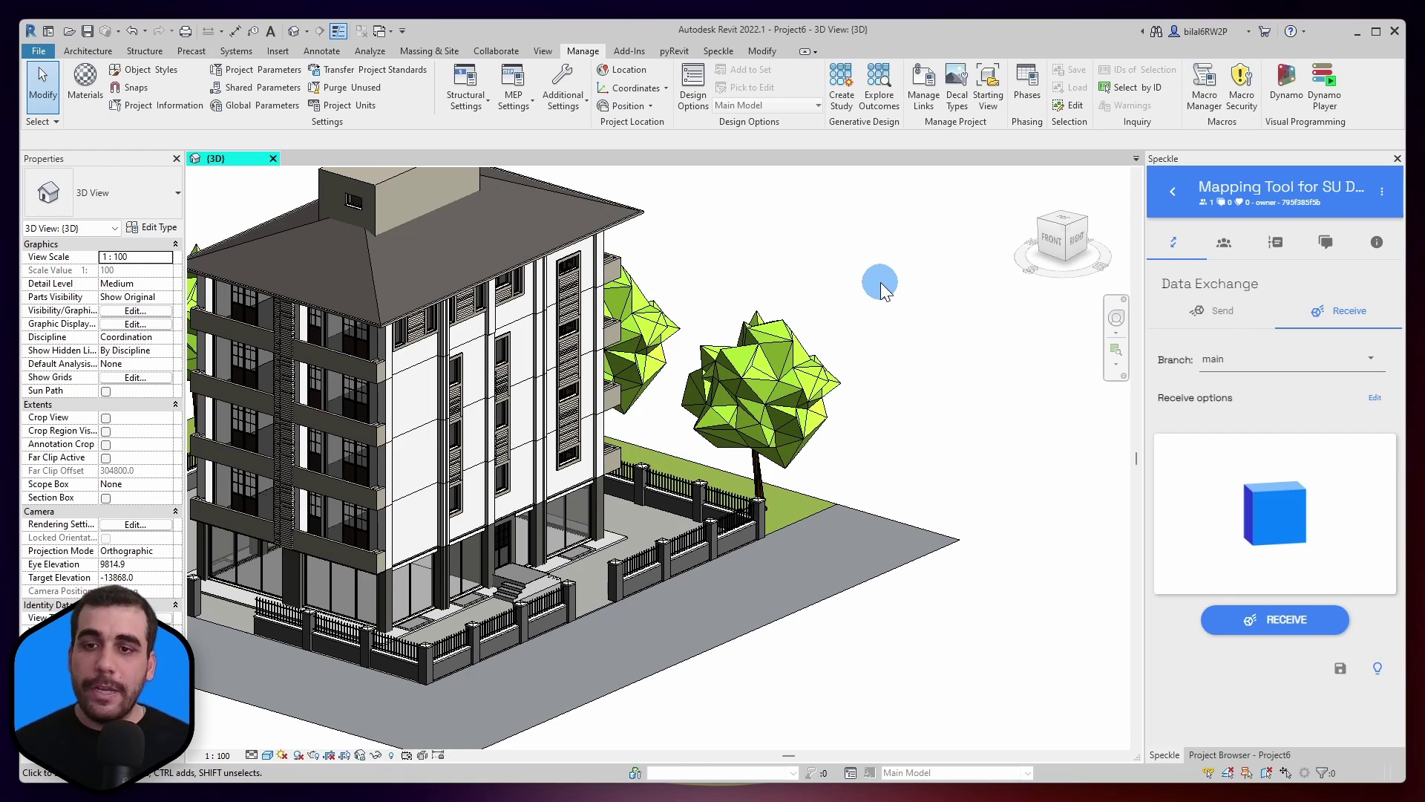